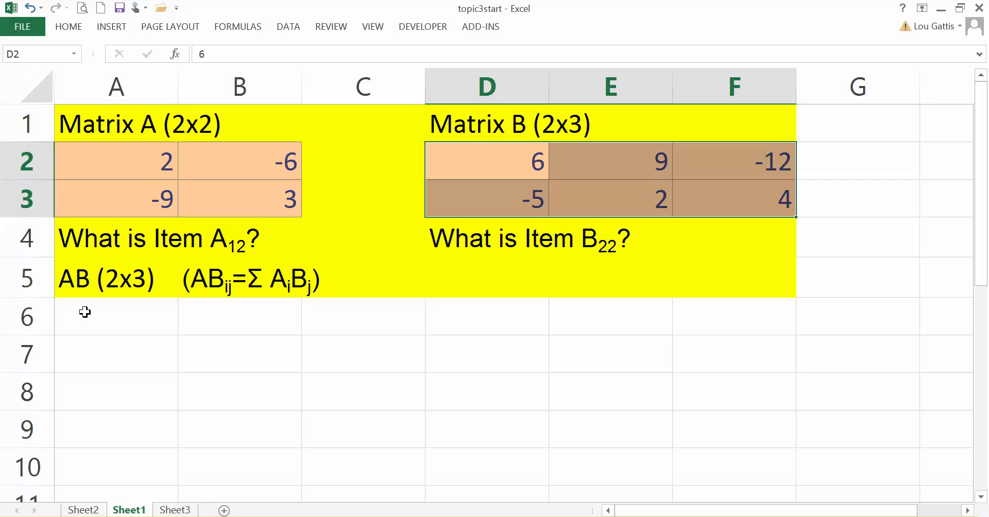
# Format the 2x3 result range A6:C7 with borders on all cells and a light grey calculation cell style.
pyautogui.moveTo(86, 312); pyautogui.dragTo(373, 353)
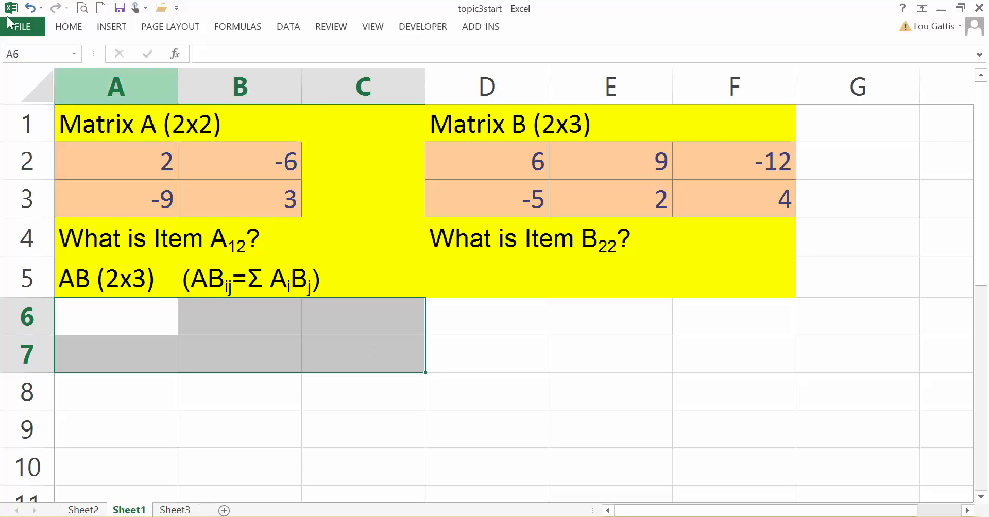
pyautogui.click(69, 28)
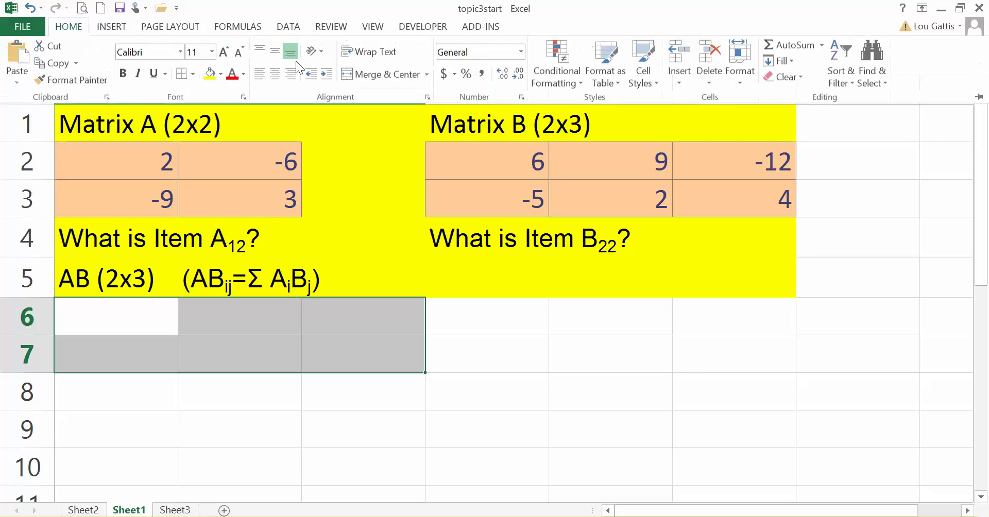
pyautogui.click(193, 74)
pyautogui.click(196, 204)
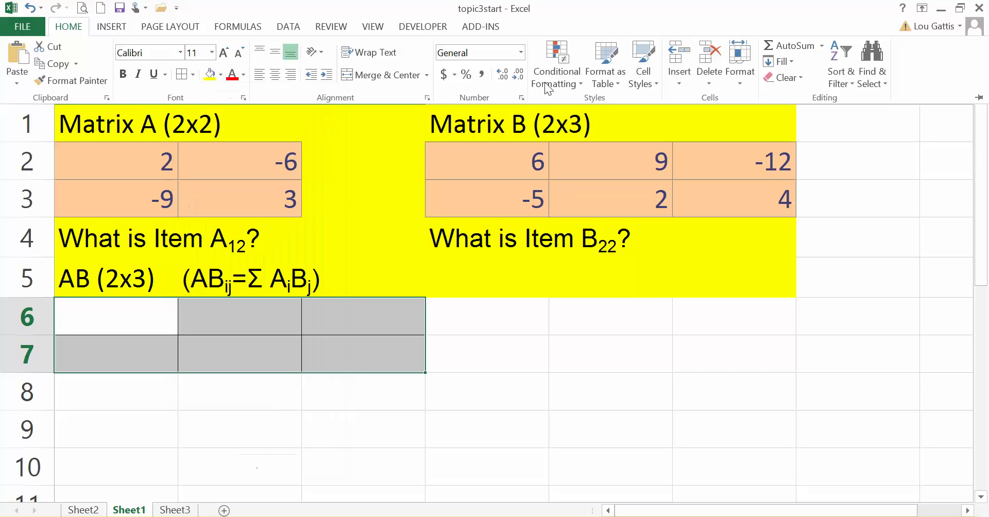
pyautogui.click(653, 82)
pyautogui.click(558, 156)
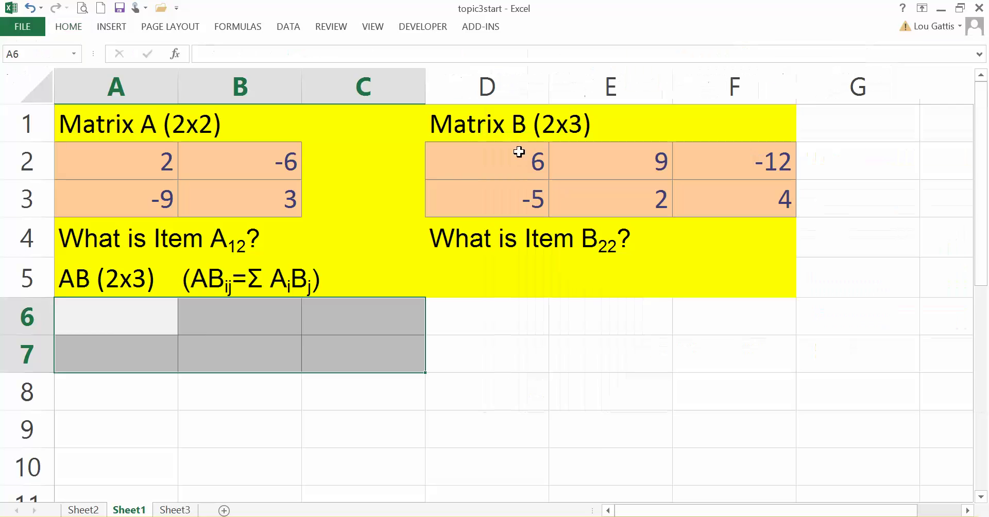
pyautogui.click(253, 402)
# Enter the array formula =MMULT(A2:B3,D2:F3) across A6:C7 to multiply Matrix A by Matrix B.
pyautogui.moveTo(93, 307); pyautogui.dragTo(360, 355)
pyautogui.click(135, 349)
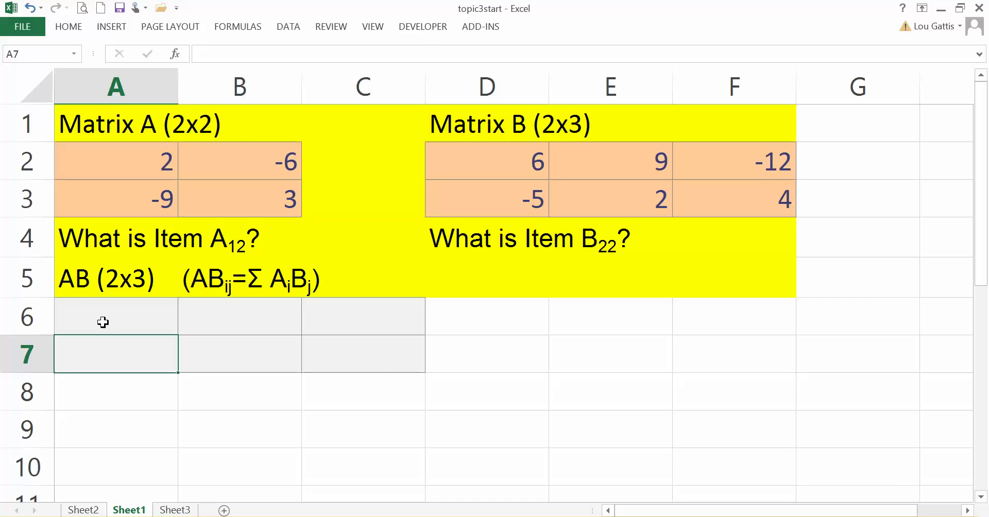
pyautogui.moveTo(104, 314); pyautogui.dragTo(371, 356)
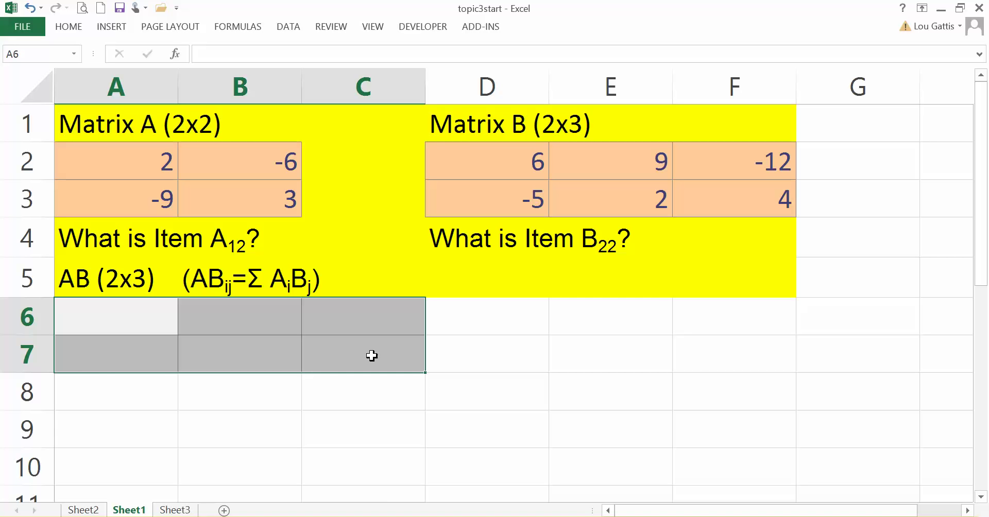
pyautogui.write('=mmult(')
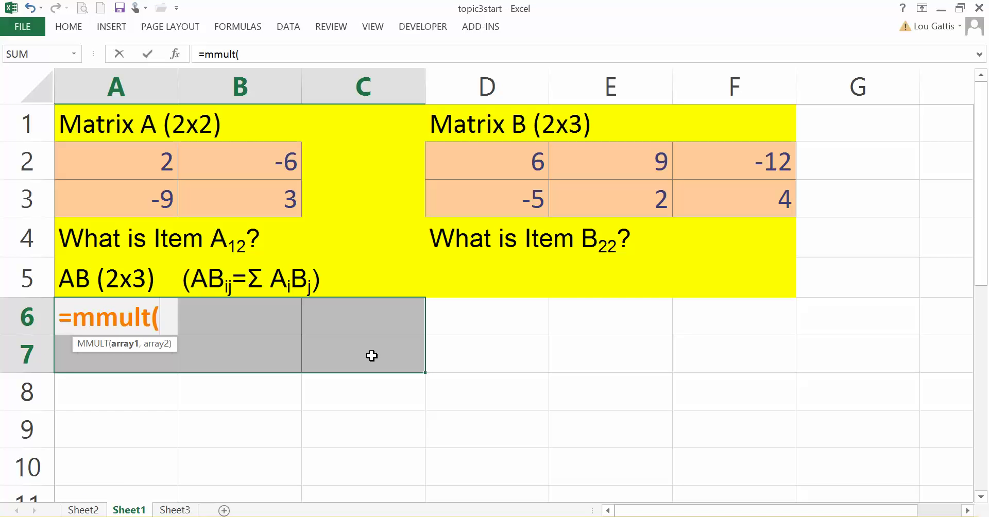
pyautogui.moveTo(107, 166); pyautogui.dragTo(257, 204)
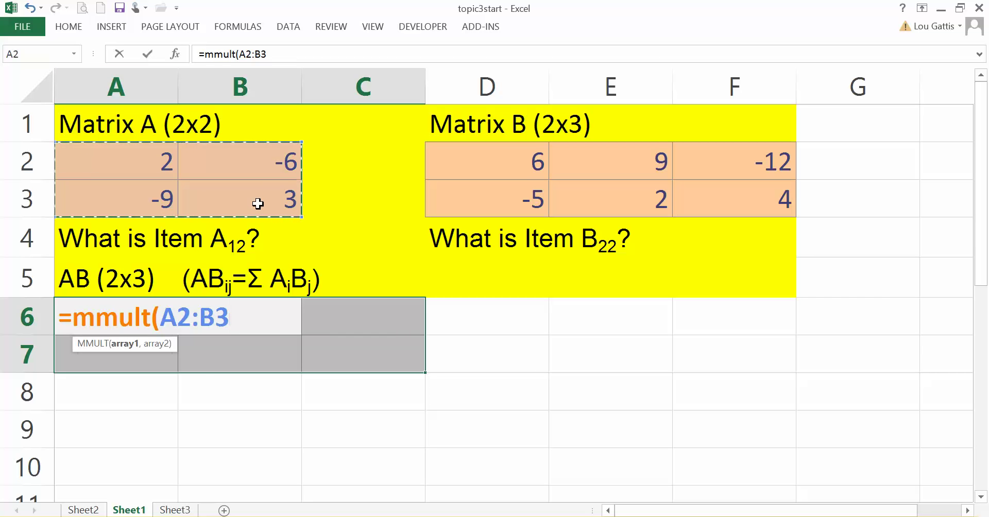
pyautogui.write(',')
pyautogui.moveTo(461, 152); pyautogui.dragTo(738, 209)
pyautogui.write(')')
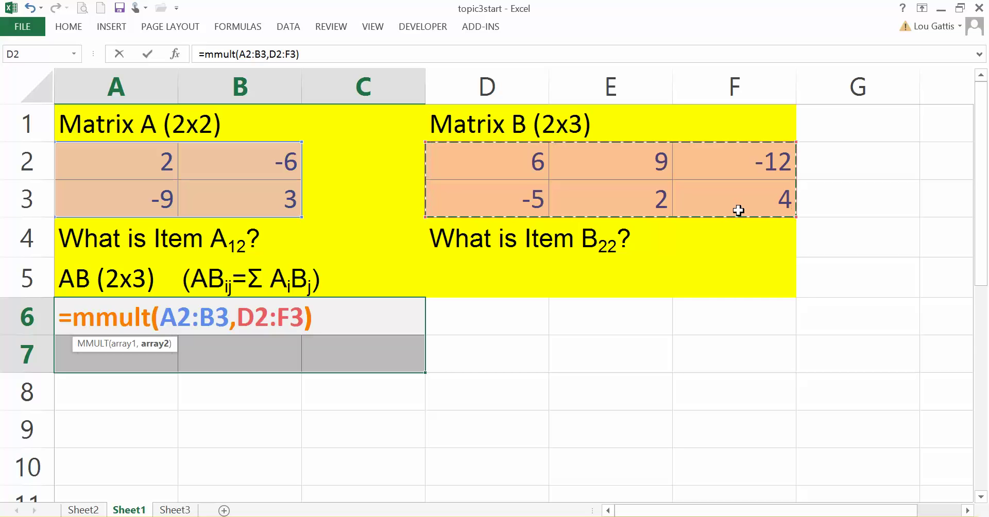
pyautogui.hotkey('ctrl', 'shift', 'Return')
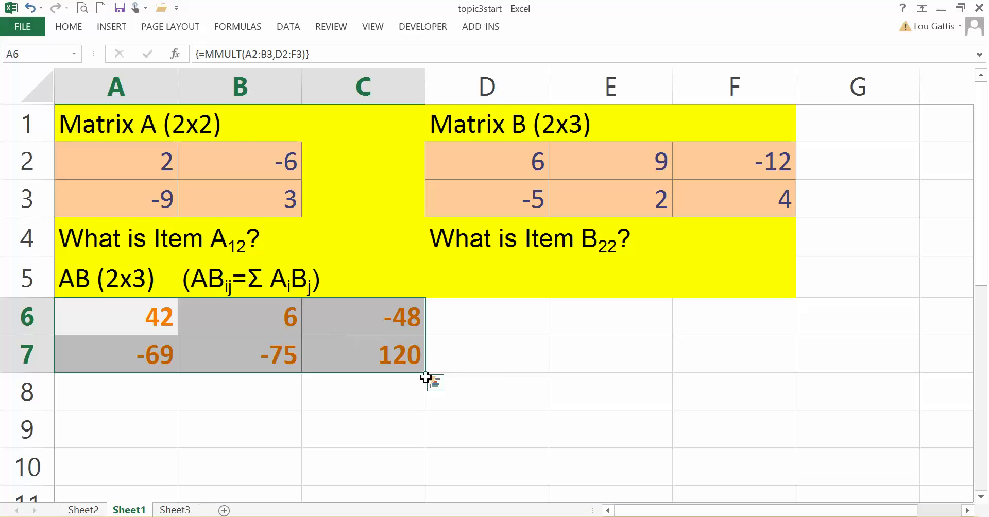
pyautogui.click(140, 414)
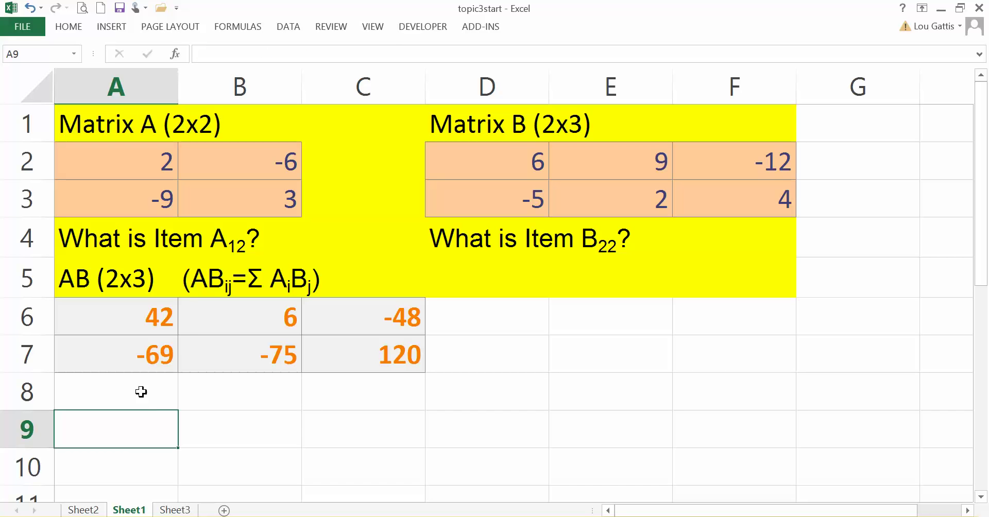
# Examine how product cells A6 and C7 relate to the corresponding rows of Matrix A and columns of Matrix B.
pyautogui.click(113, 316)
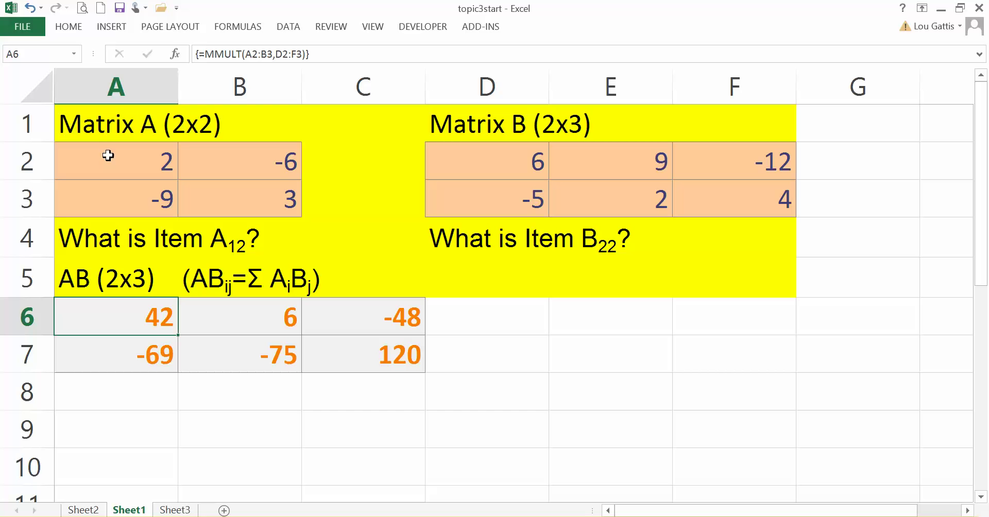
pyautogui.moveTo(101, 158); pyautogui.dragTo(304, 167)
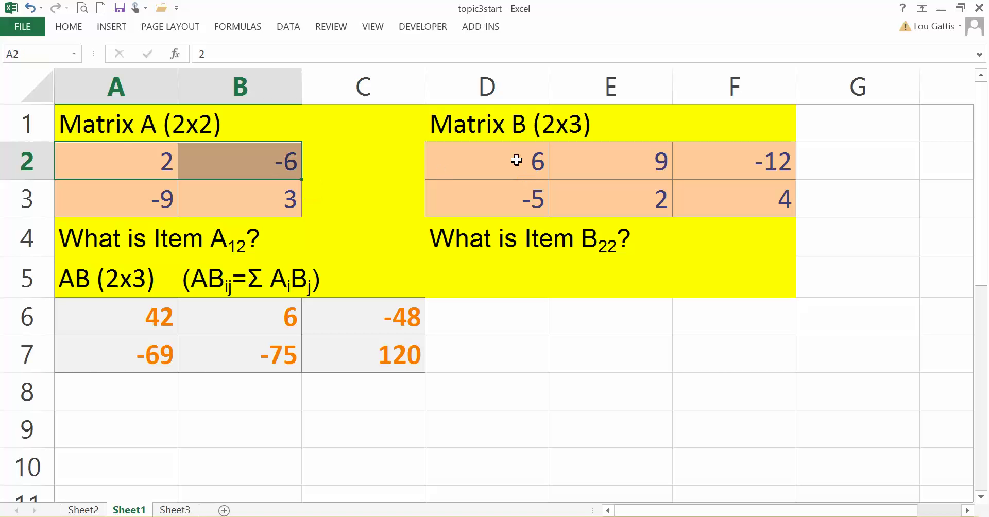
pyautogui.keyDown('ctrl'); pyautogui.moveTo(515, 160); pyautogui.dragTo(499, 197); pyautogui.keyUp('ctrl')
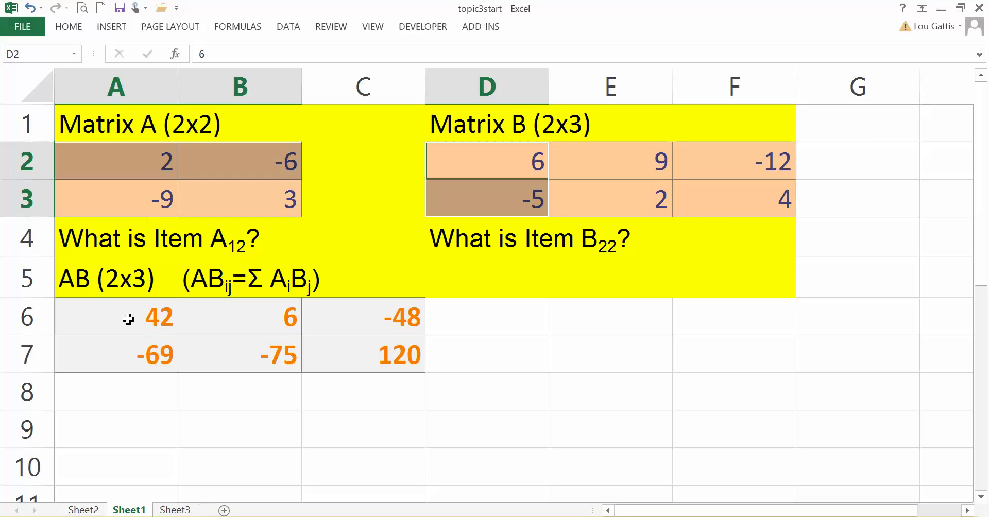
pyautogui.click(378, 353)
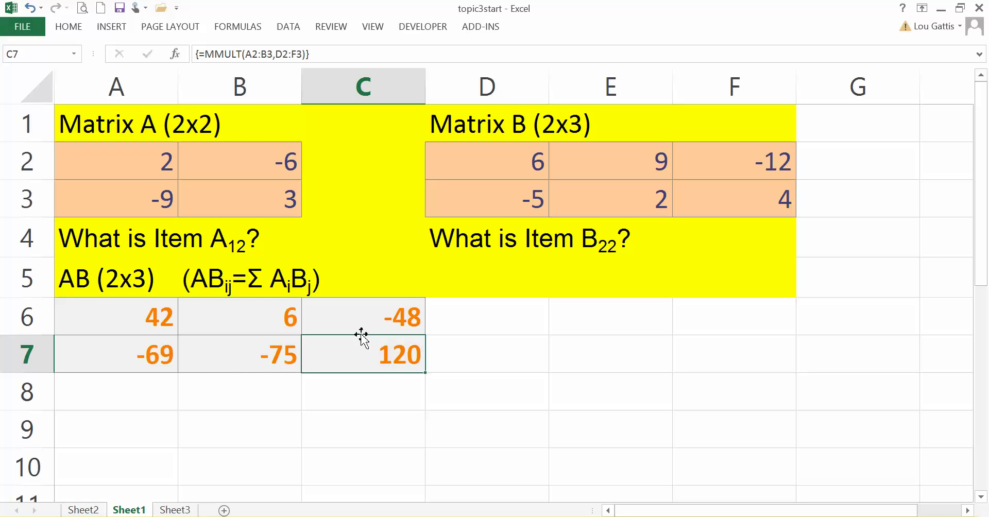
pyautogui.moveTo(116, 195); pyautogui.dragTo(237, 197)
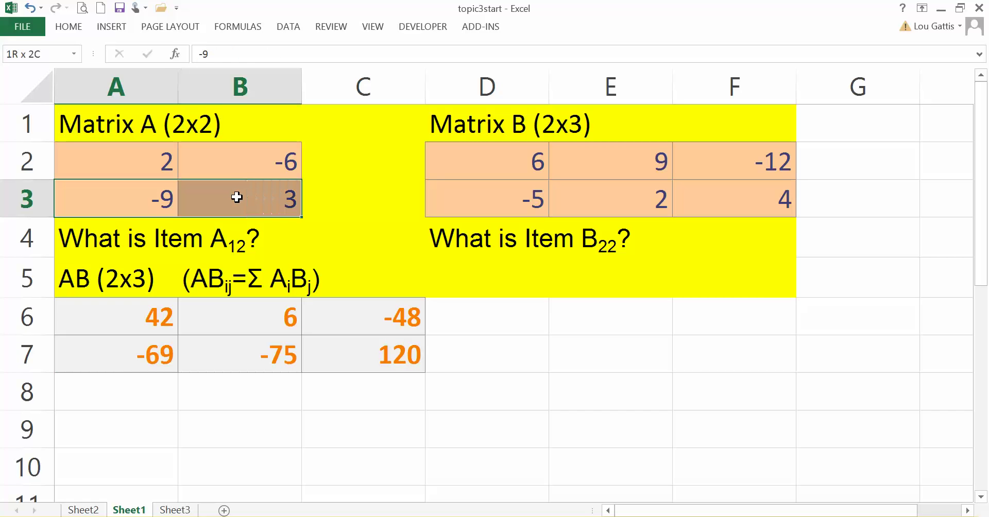
pyautogui.keyDown('ctrl'); pyautogui.moveTo(761, 164); pyautogui.dragTo(767, 199); pyautogui.keyUp('ctrl')
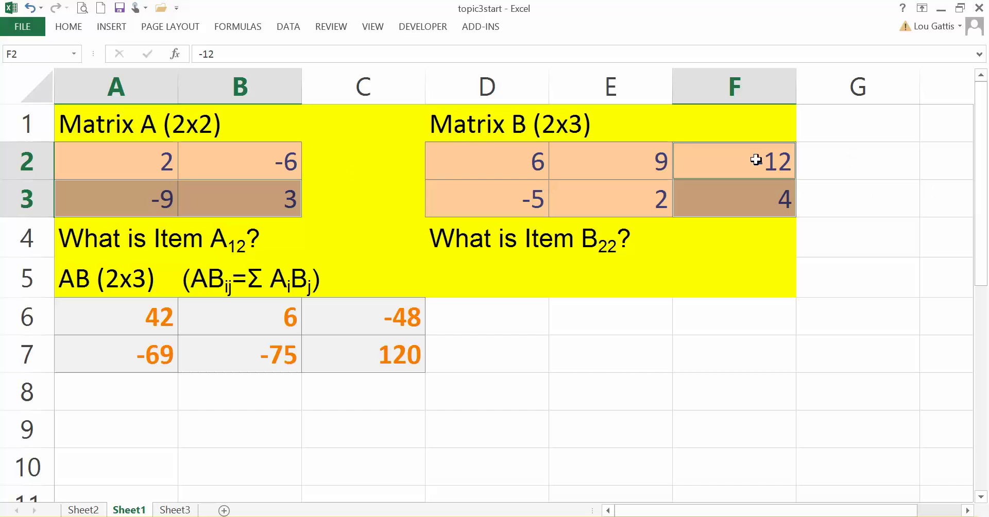
pyautogui.click(399, 354)
pyautogui.click(93, 420)
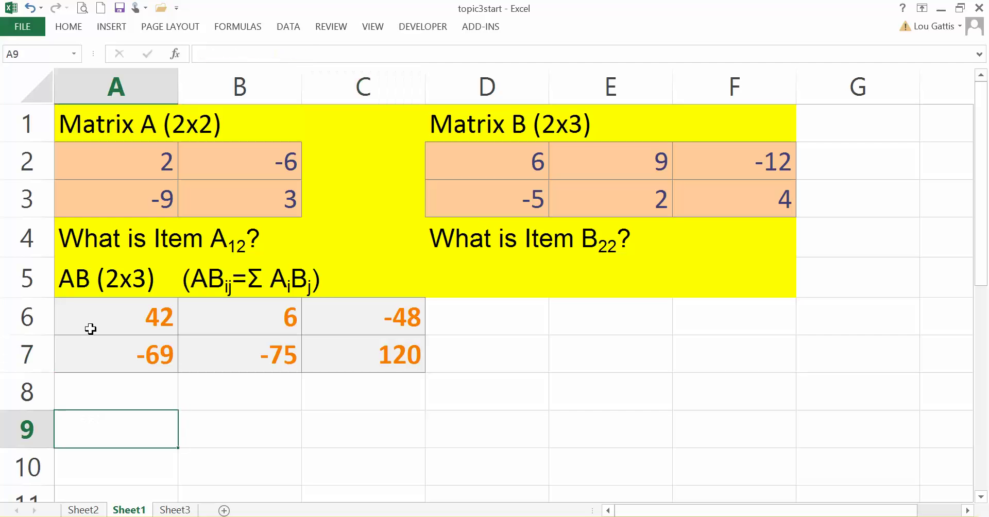
pyautogui.moveTo(105, 319); pyautogui.dragTo(394, 353)
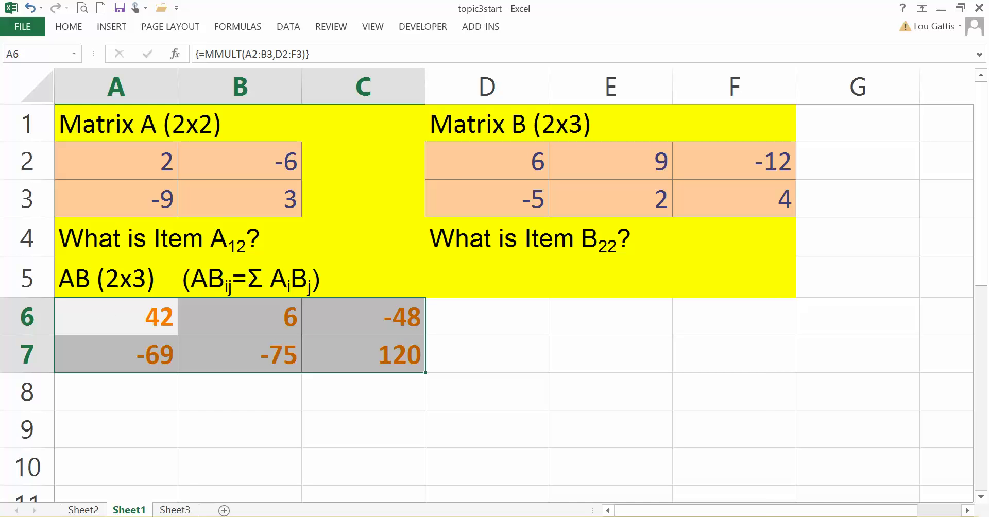
# Switch to the PowerPoint presentation and review the transposed-weights formula on the MMULT Portfolio Return slide.
pyautogui.hotkey('alt', 'Tab')
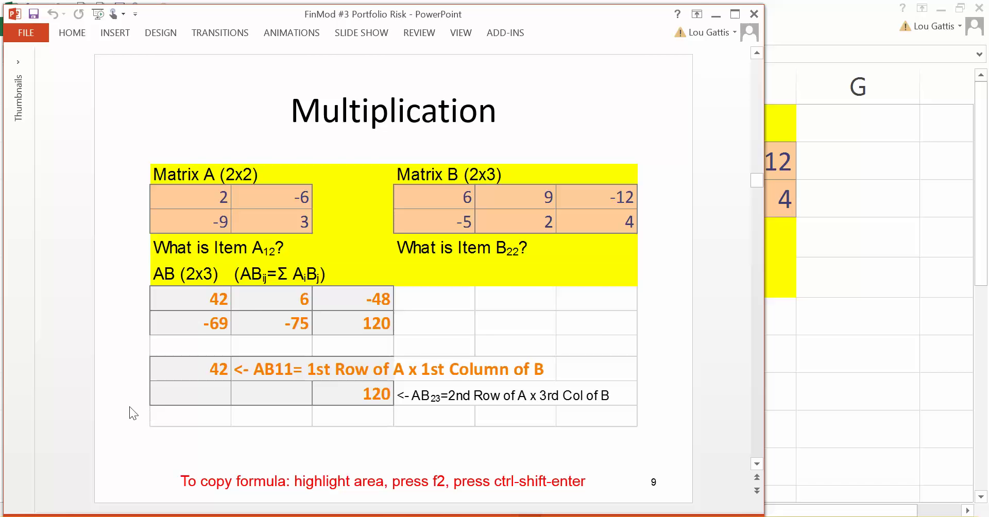
pyautogui.scroll(-1, 129, 406)
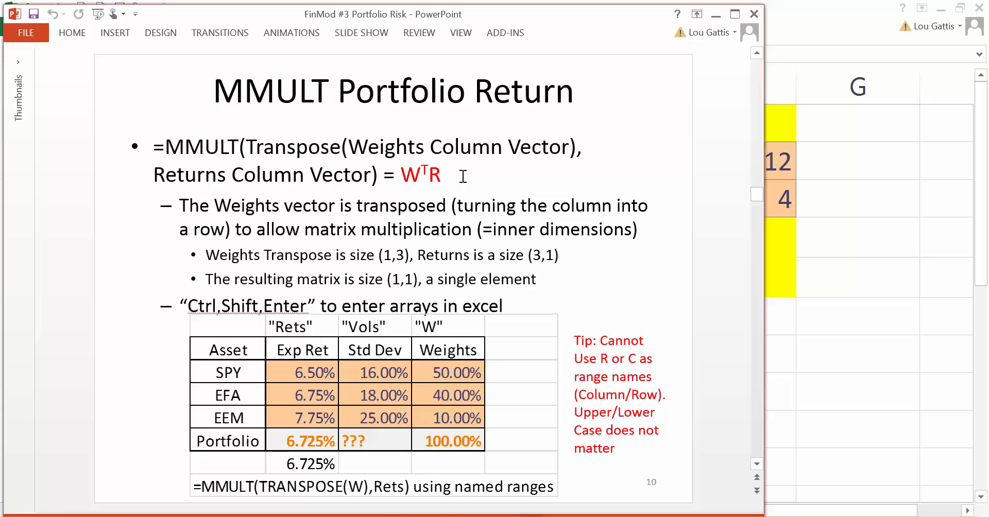
pyautogui.moveTo(405, 174); pyautogui.dragTo(437, 170)
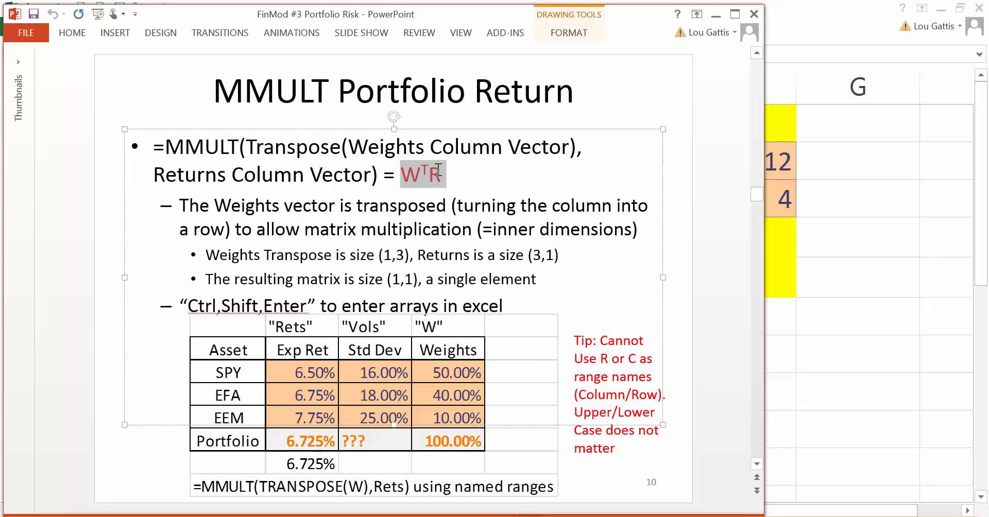
pyautogui.click(497, 180)
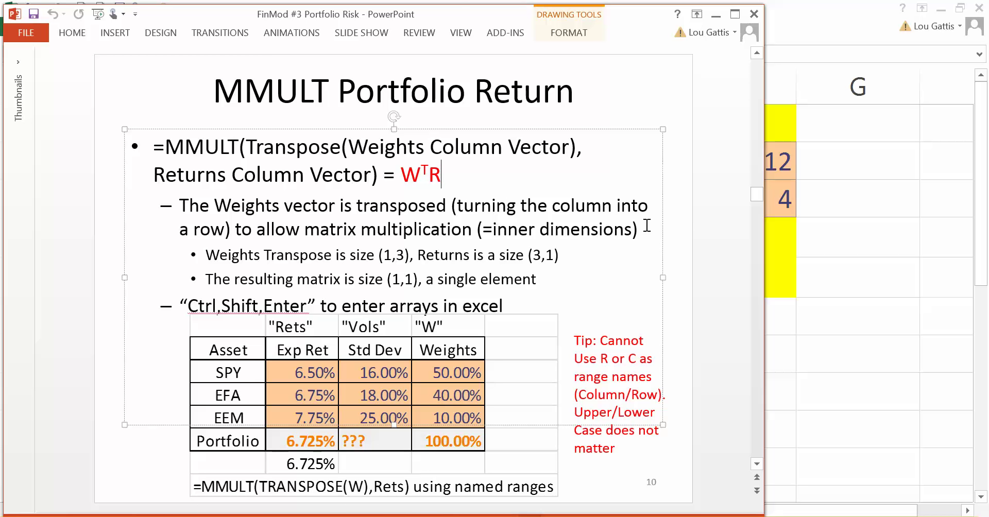
pyautogui.hotkey('alt', 'Tab')
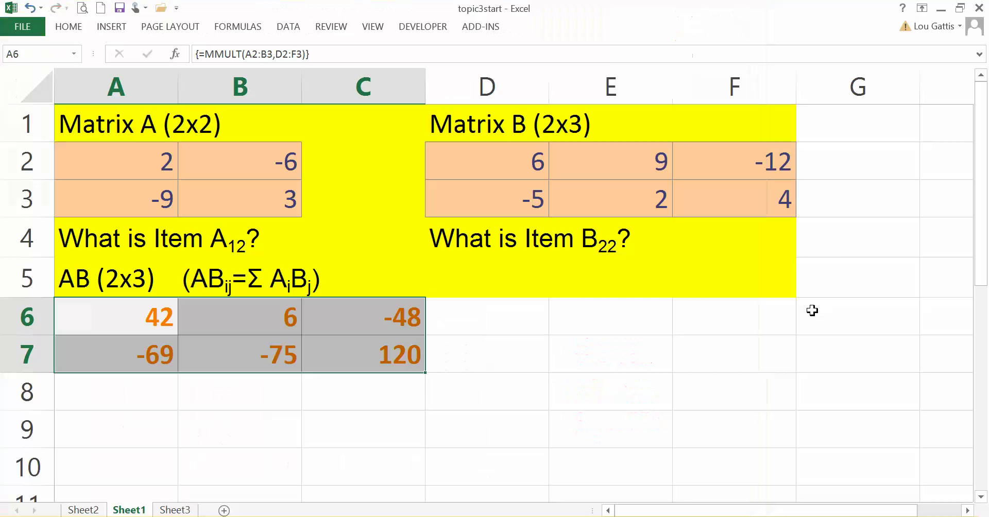
pyautogui.hotkey('alt', 'Tab')
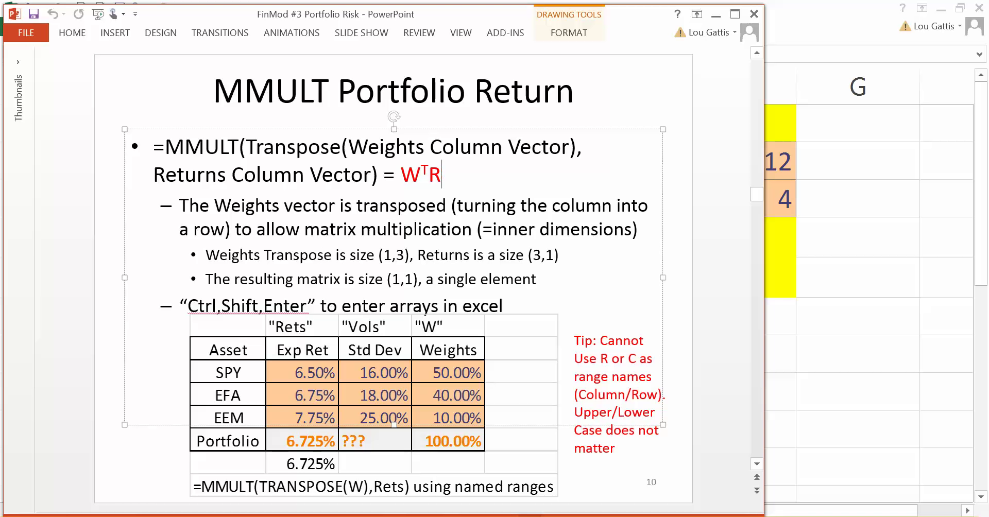
# Switch back to the Excel workbook and name the weights range D2:D4 on Sheet2 as W.
pyautogui.hotkey('alt', 'Tab')
pyautogui.click(84, 510)
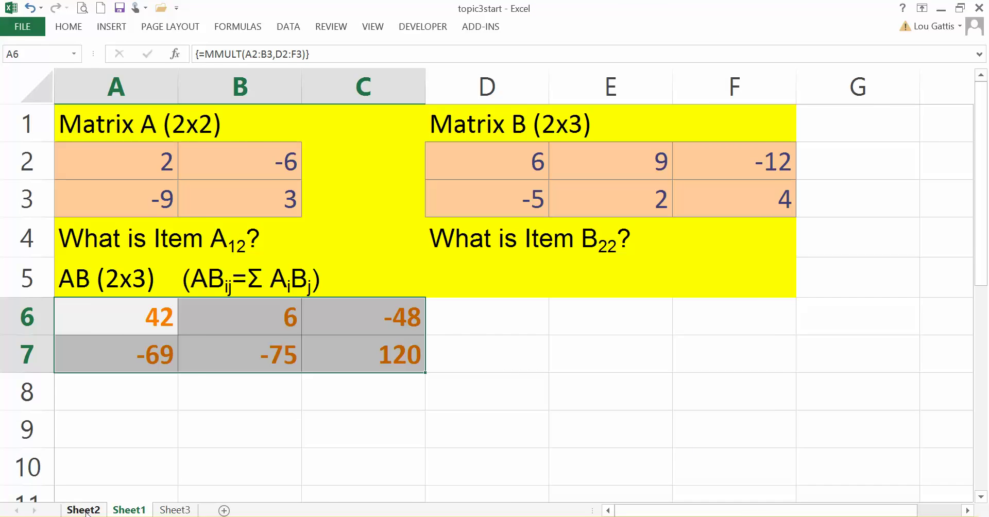
pyautogui.scroll(5, 312, 304)
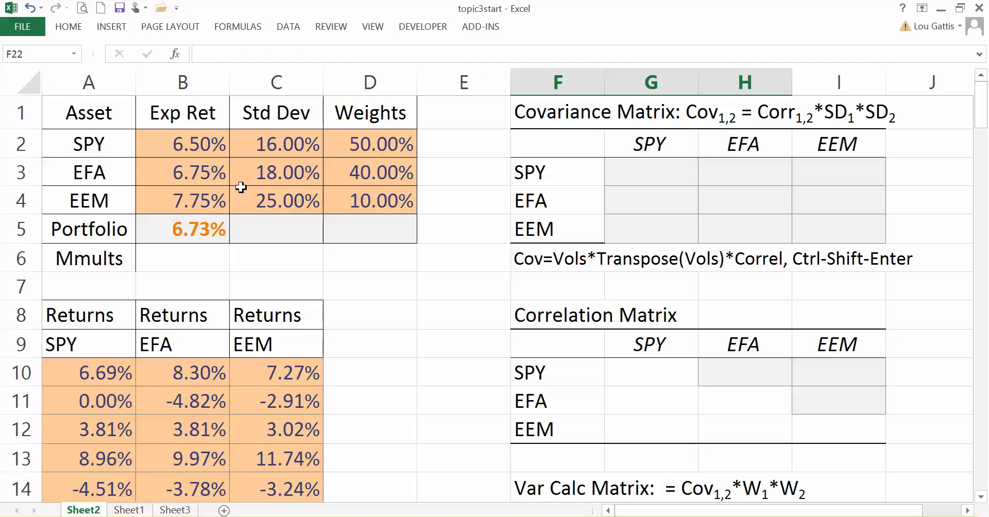
pyautogui.moveTo(379, 141); pyautogui.dragTo(393, 199)
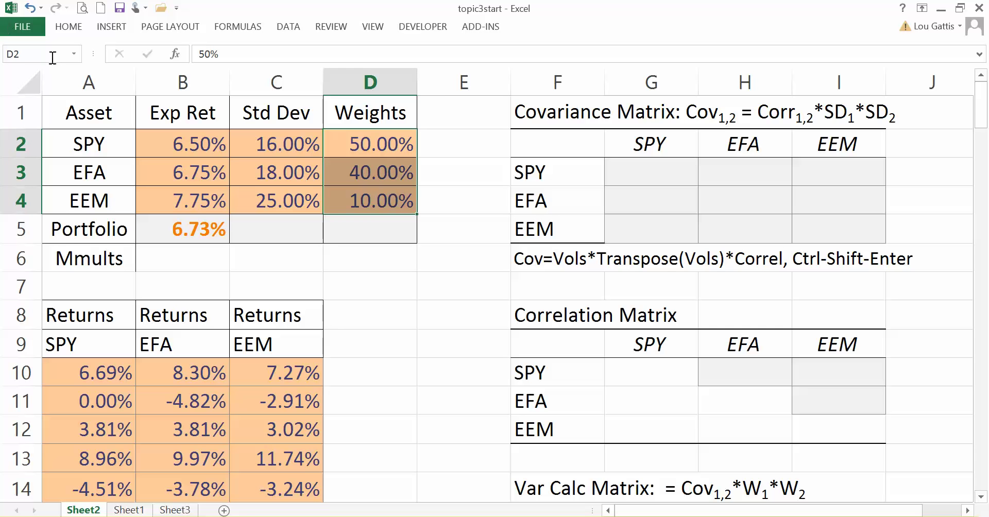
pyautogui.click(45, 54)
pyautogui.write('W')
# Name the expected returns range B2:B4 as Ret.
pyautogui.moveTo(183, 137); pyautogui.dragTo(192, 203)
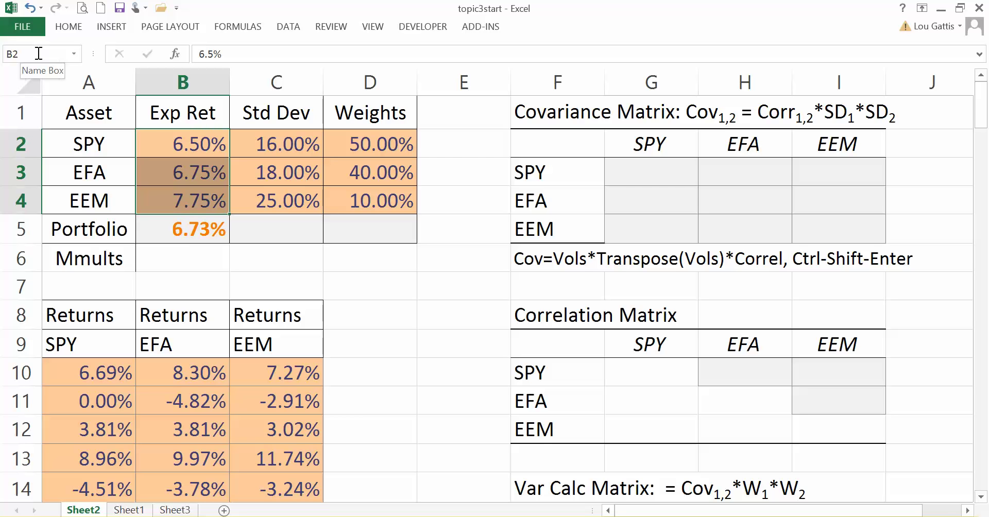
pyautogui.click(38, 53)
pyautogui.write('Ret')
# Check the named ranges for the weights and expected returns, and the portfolio return formula in B5.
pyautogui.moveTo(408, 140); pyautogui.dragTo(399, 195)
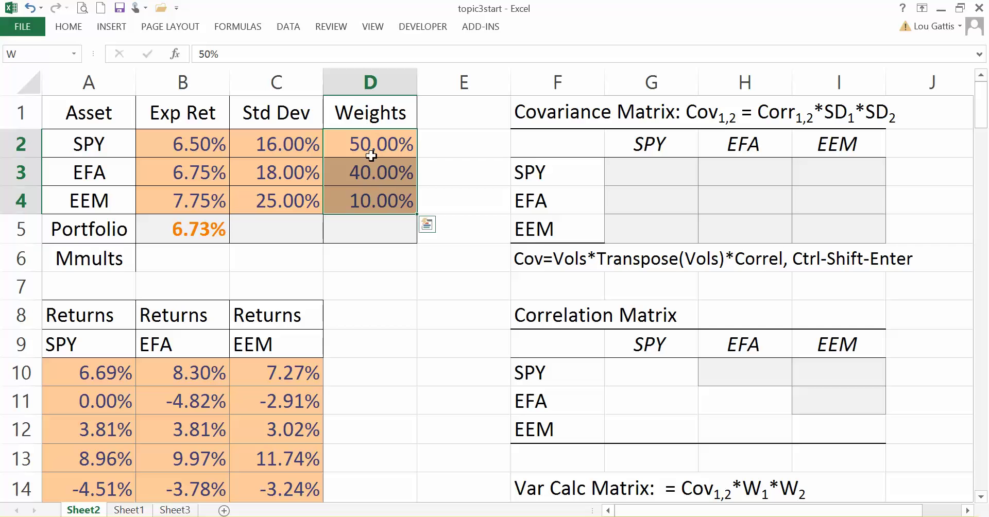
pyautogui.moveTo(173, 147); pyautogui.dragTo(193, 194)
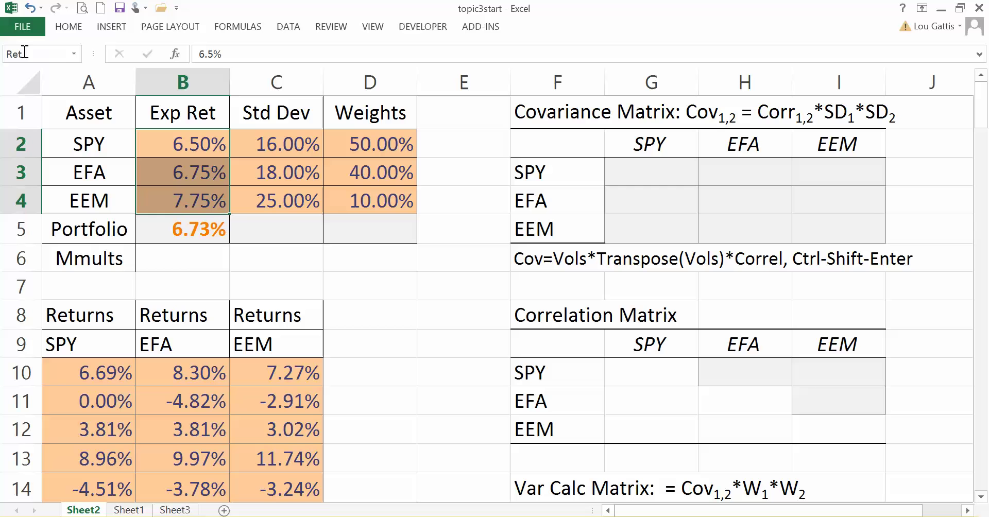
pyautogui.click(189, 257)
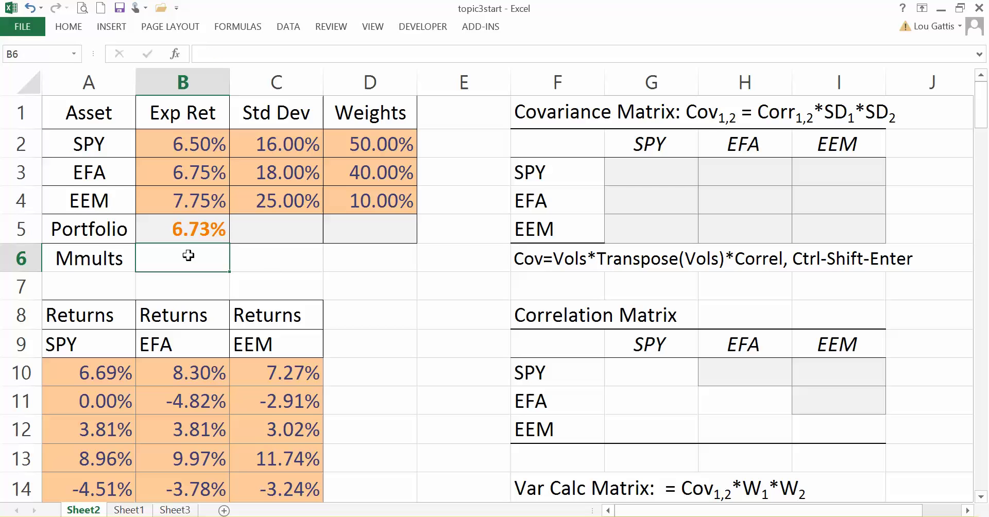
pyautogui.click(180, 228)
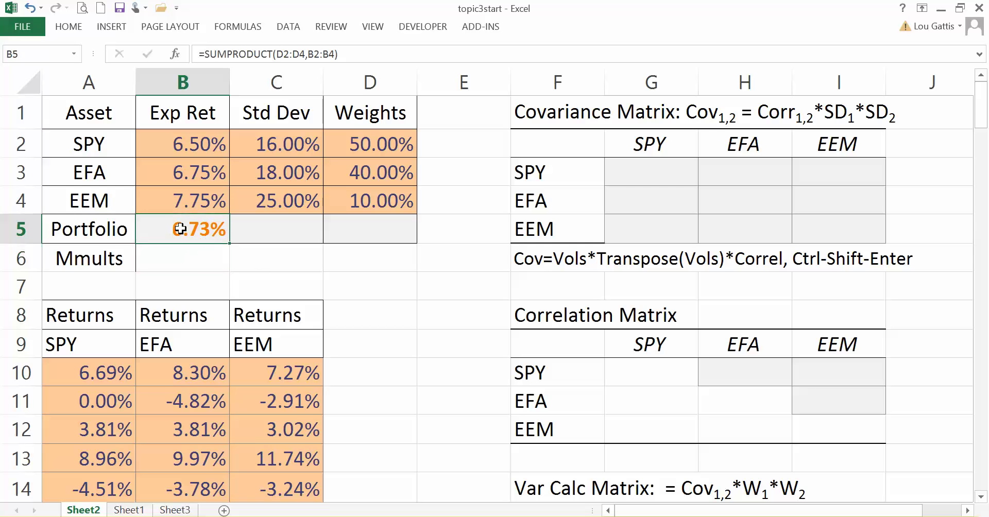
pyautogui.click(187, 258)
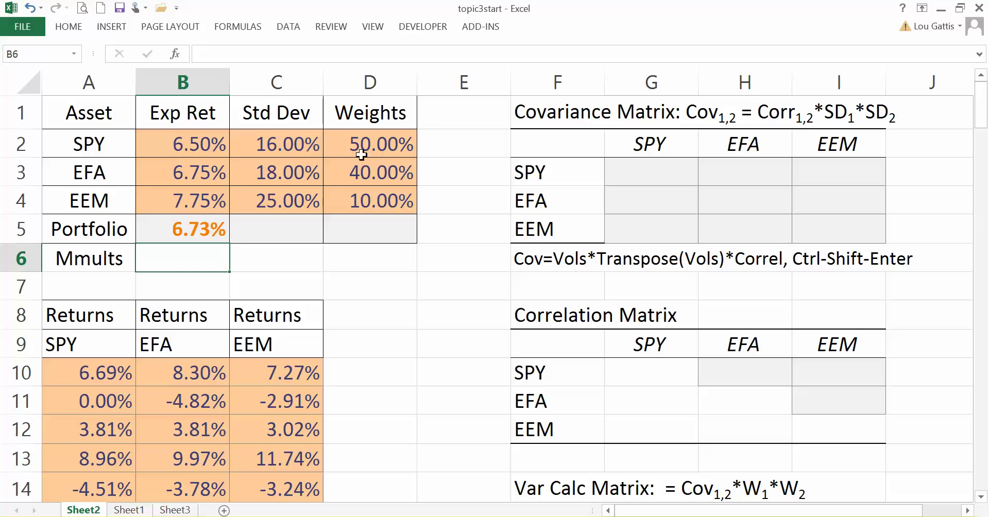
pyautogui.moveTo(372, 136); pyautogui.dragTo(372, 195)
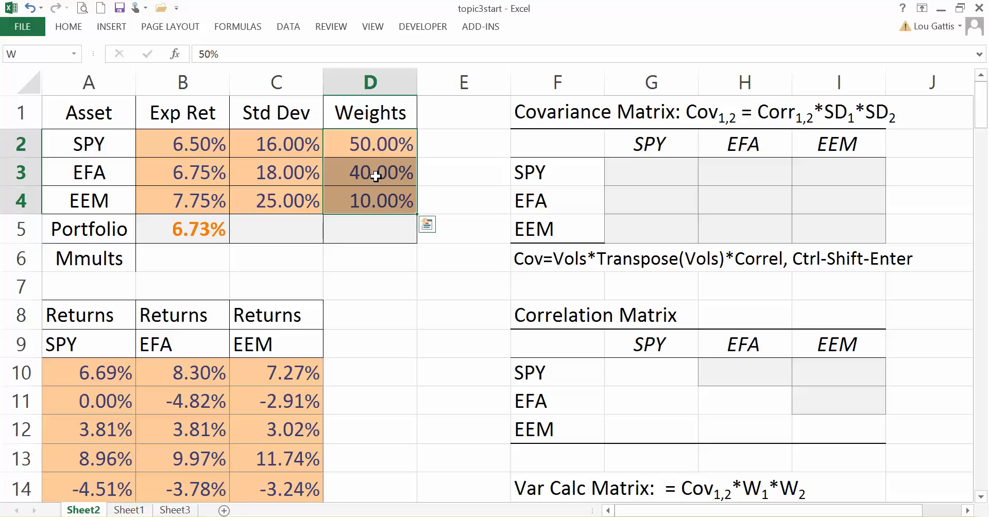
# Review the weights range D2:D4 and the expected returns range B2:B4 as inputs for the matrix multiplication.
pyautogui.click(373, 143)
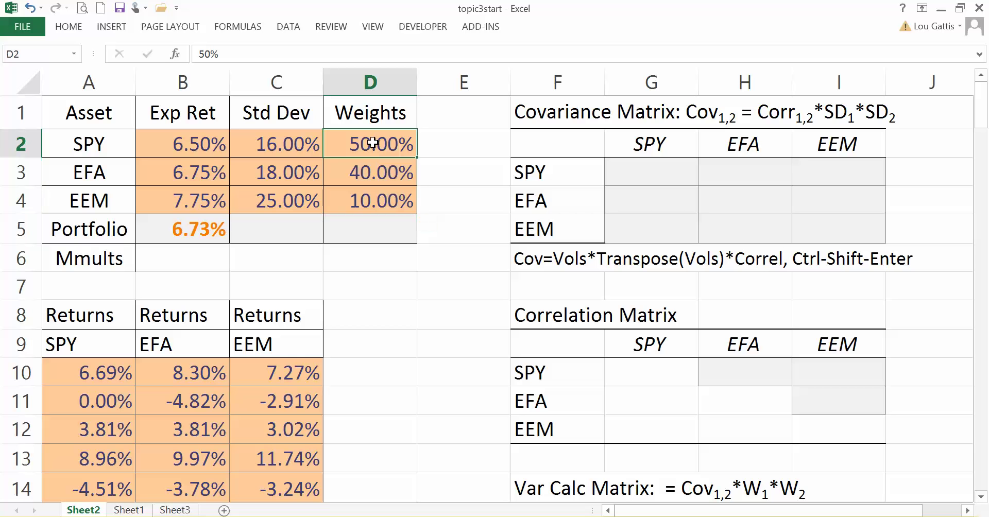
pyautogui.moveTo(370, 143); pyautogui.dragTo(372, 201)
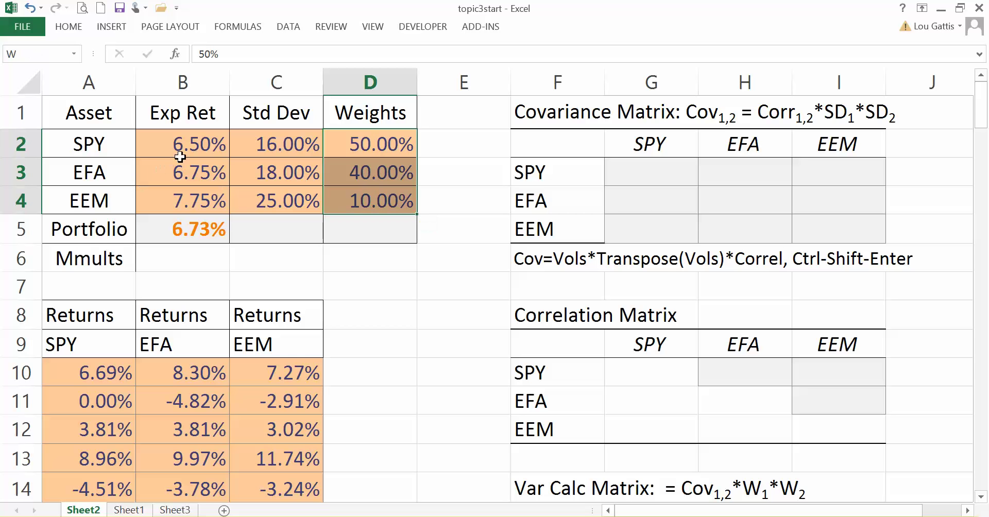
pyautogui.moveTo(183, 140); pyautogui.dragTo(185, 194)
pyautogui.moveTo(388, 149); pyautogui.dragTo(382, 198)
pyautogui.moveTo(368, 283); pyautogui.dragTo(550, 291)
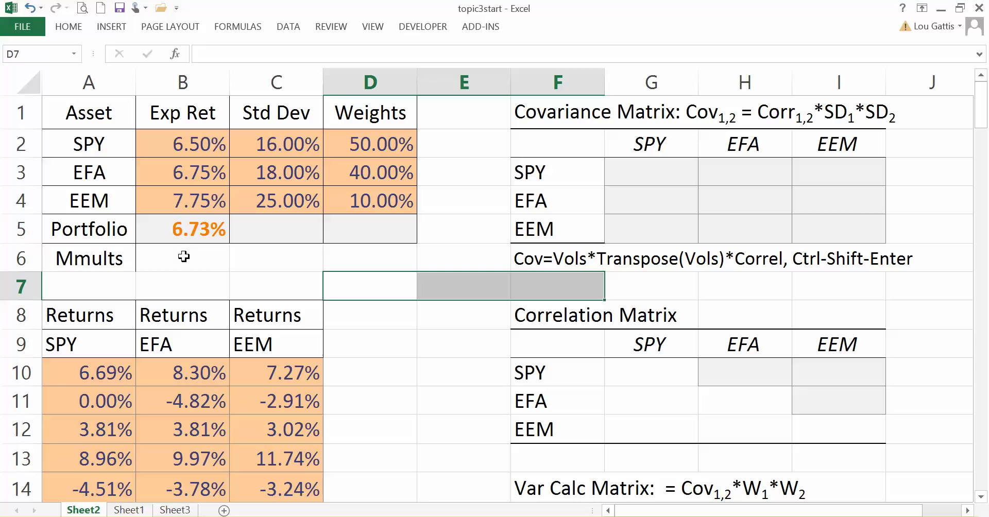
# Enter the array formula =MMULT(TRANSPOSE(W),Ret) in B6 to calculate the portfolio return from the named ranges.
pyautogui.click(184, 256)
pyautogui.hotkey('shift', 'Right')
pyautogui.click(184, 256)
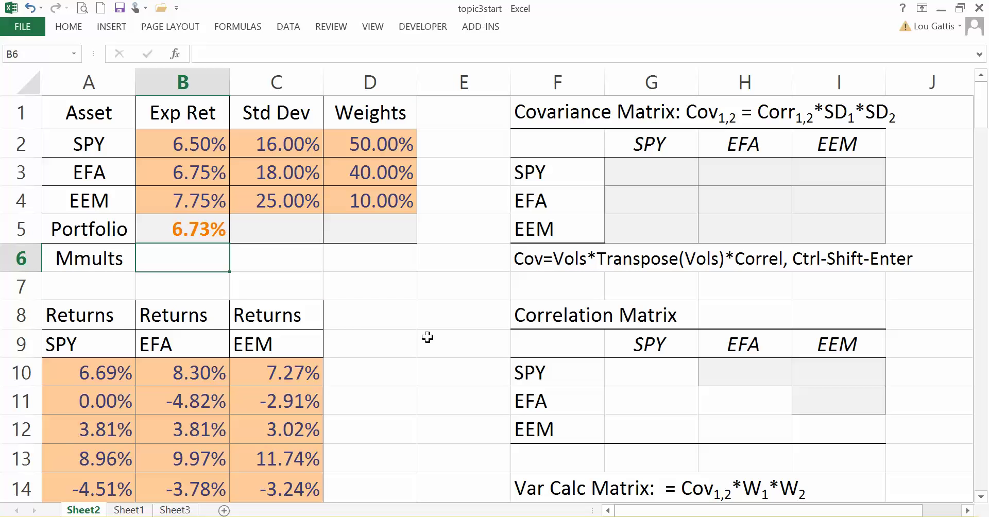
pyautogui.write('=mmult(trabso')
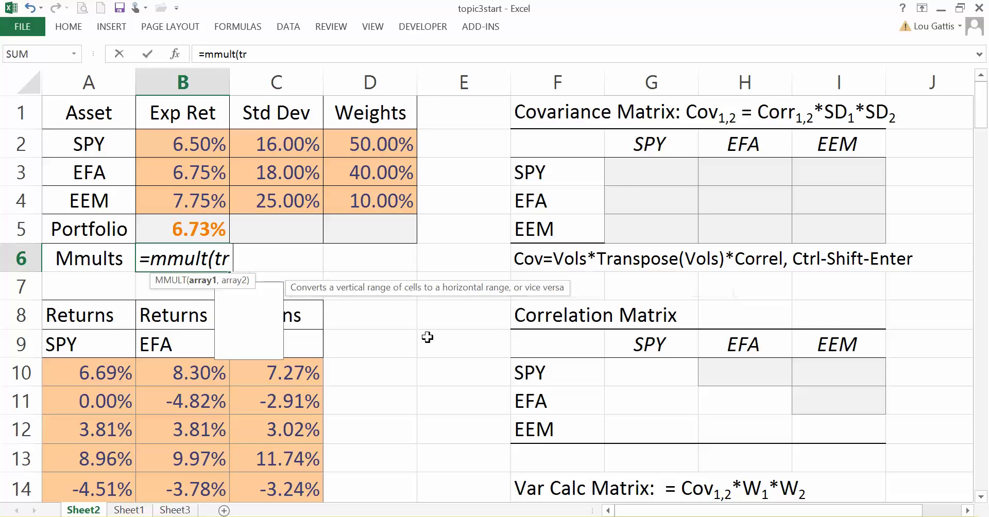
pyautogui.press('BackSpace')
pyautogui.press('BackSpace')
pyautogui.press('BackSpace')
pyautogui.write('n')
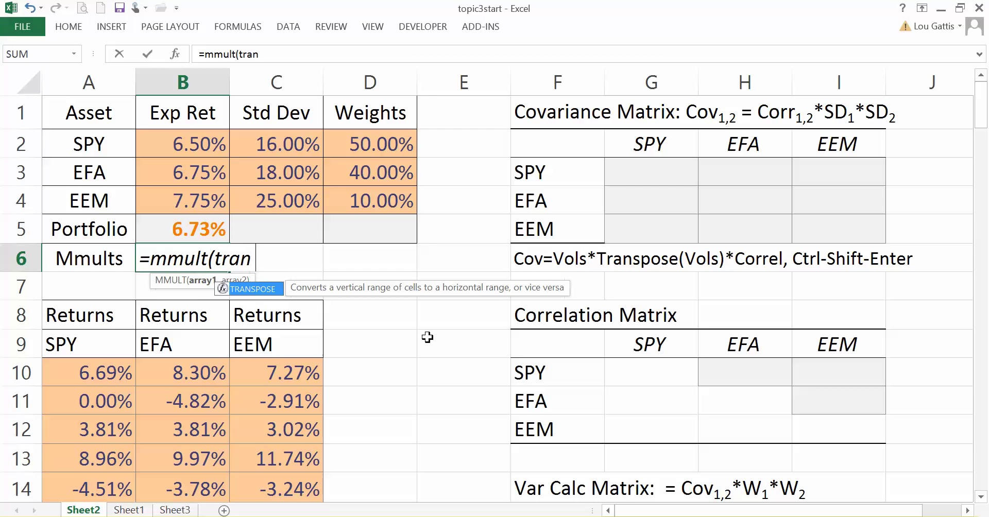
pyautogui.write('spose(')
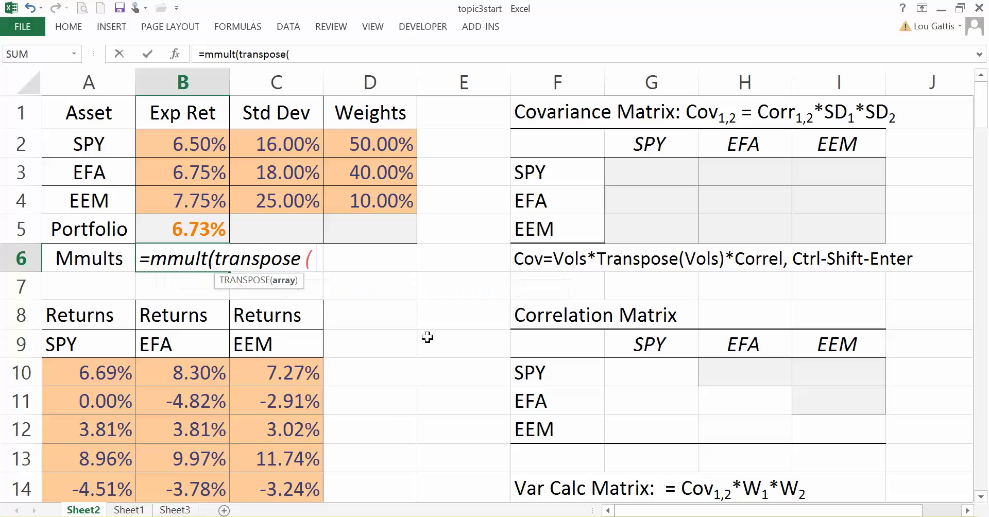
pyautogui.write('w),')
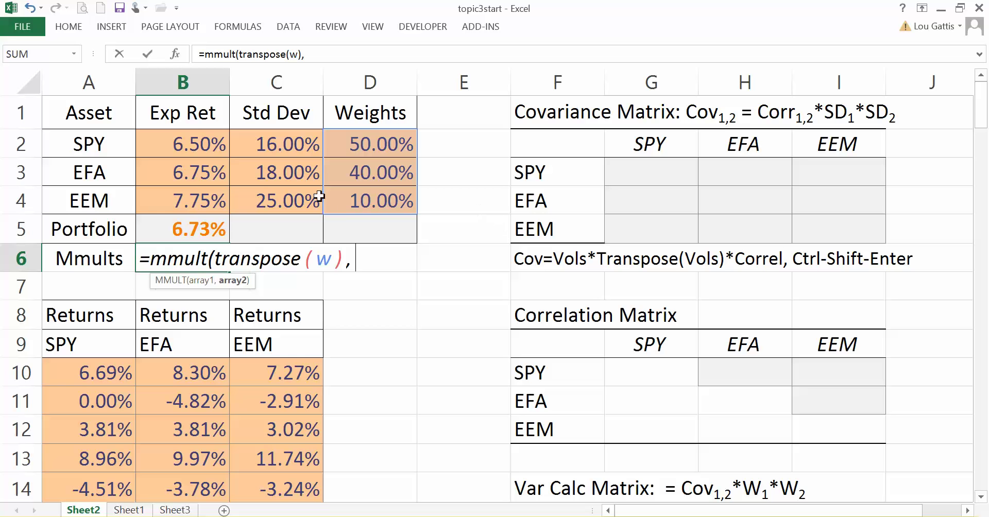
pyautogui.moveTo(185, 148); pyautogui.dragTo(185, 189)
pyautogui.write(')')
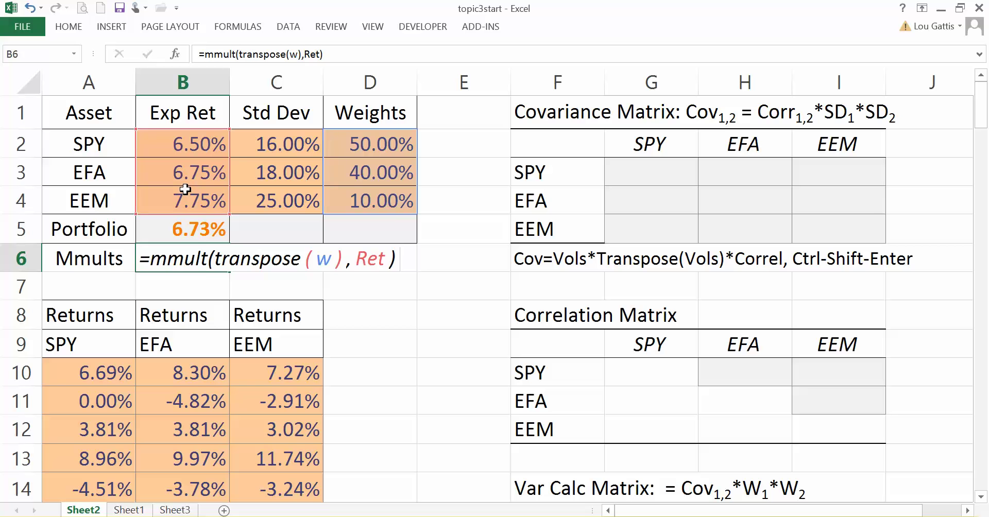
pyautogui.hotkey('ctrl', 'shift', 'Return')
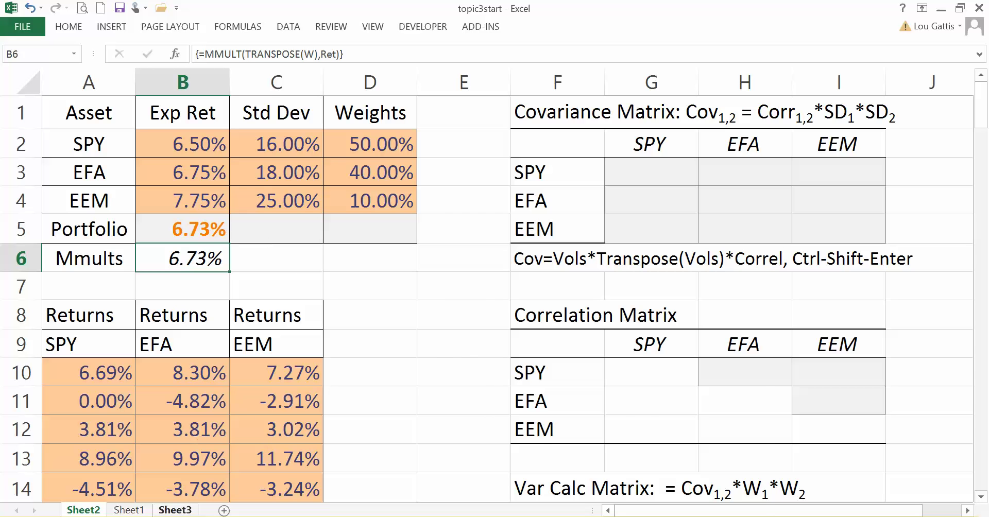
# Switch to the PowerPoint presentation and advance to the Portfolio Risk and Return slide.
pyautogui.hotkey('alt', 'Tab')
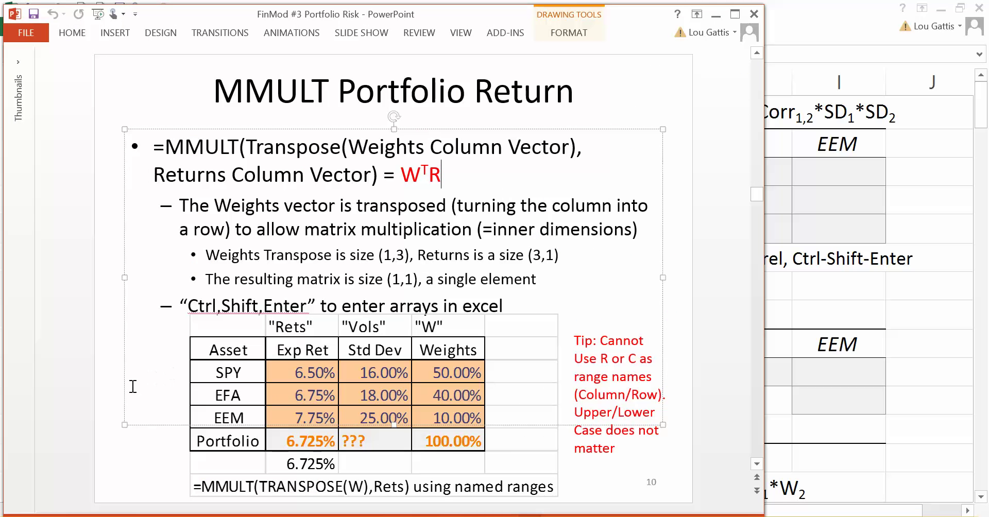
pyautogui.click(126, 460)
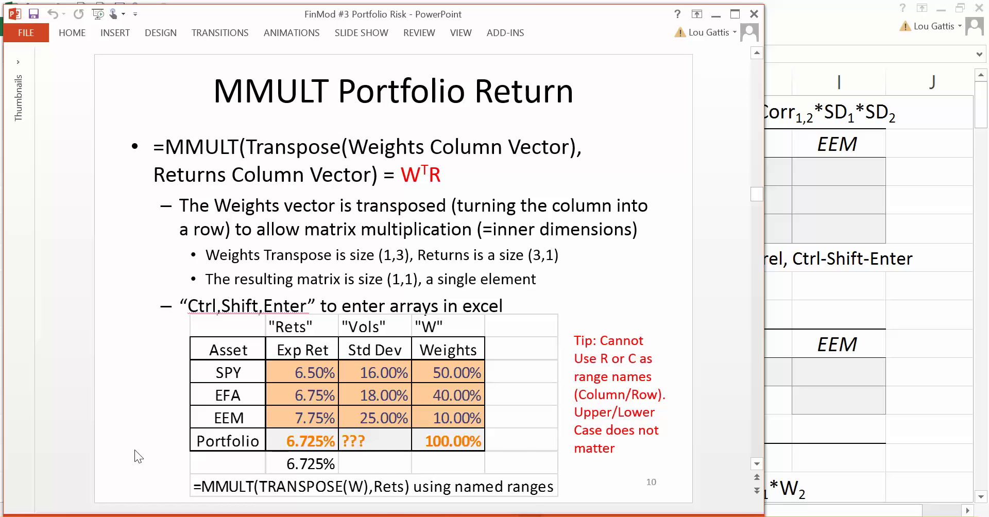
pyautogui.scroll(-1, 134, 449)
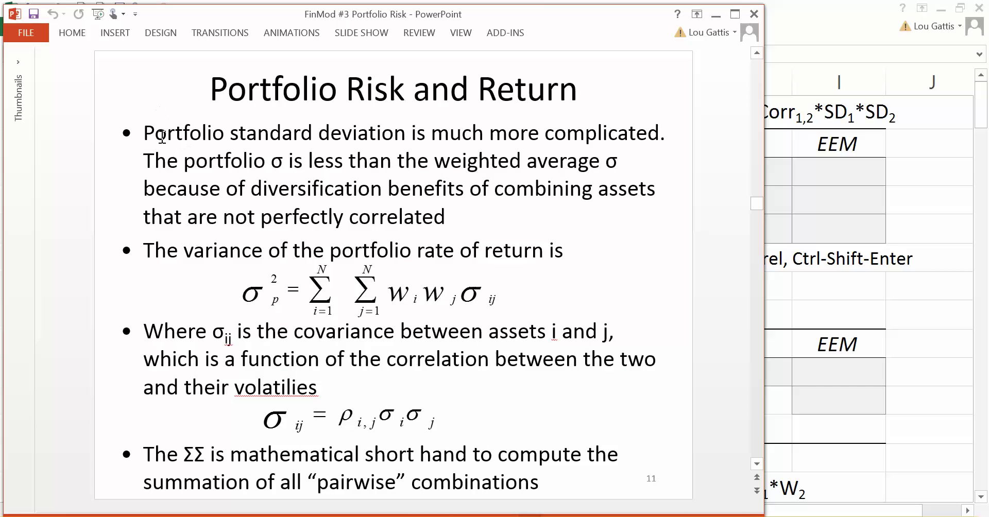
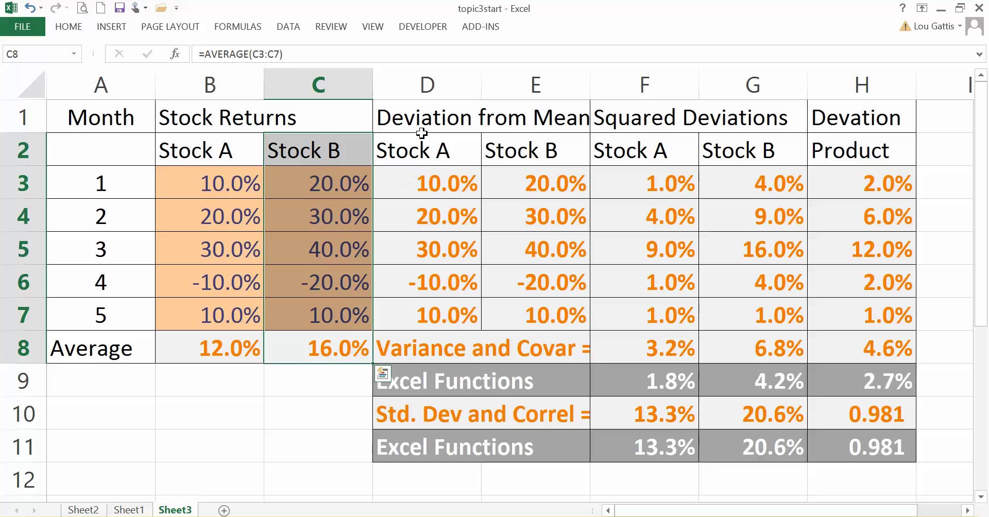
# Correct Stock A's deviation formula in D3 on Sheet3 to =B3-B$8 and fill it down to D7.
pyautogui.click(422, 181)
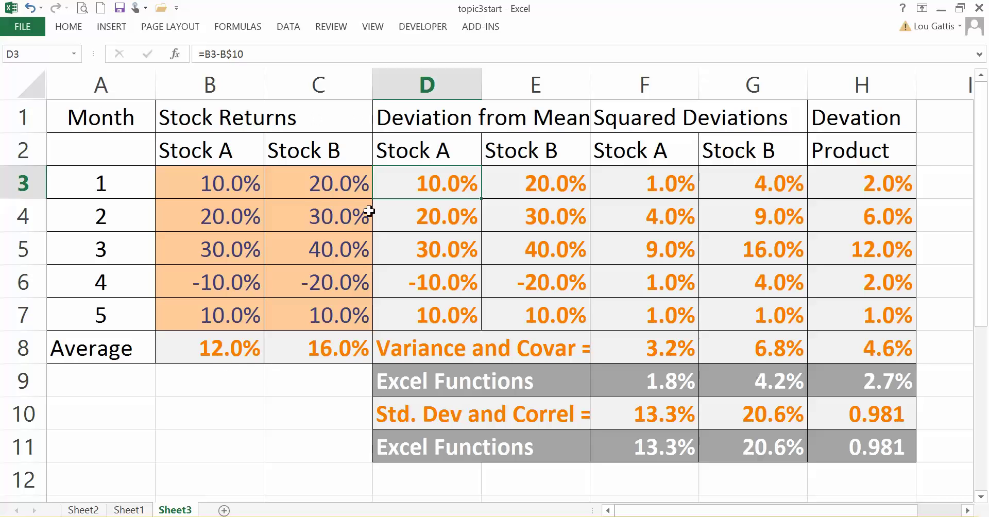
pyautogui.click(276, 55)
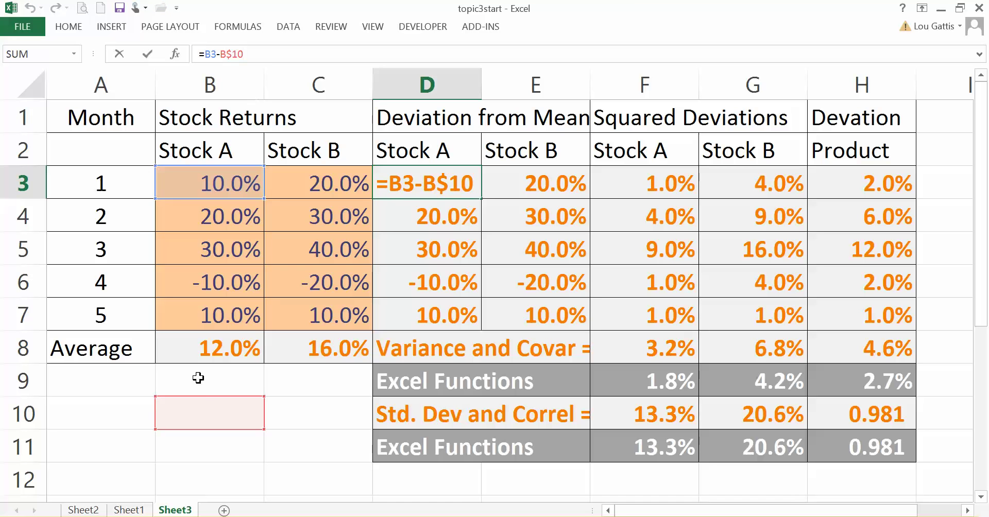
pyautogui.moveTo(219, 393); pyautogui.dragTo(230, 347)
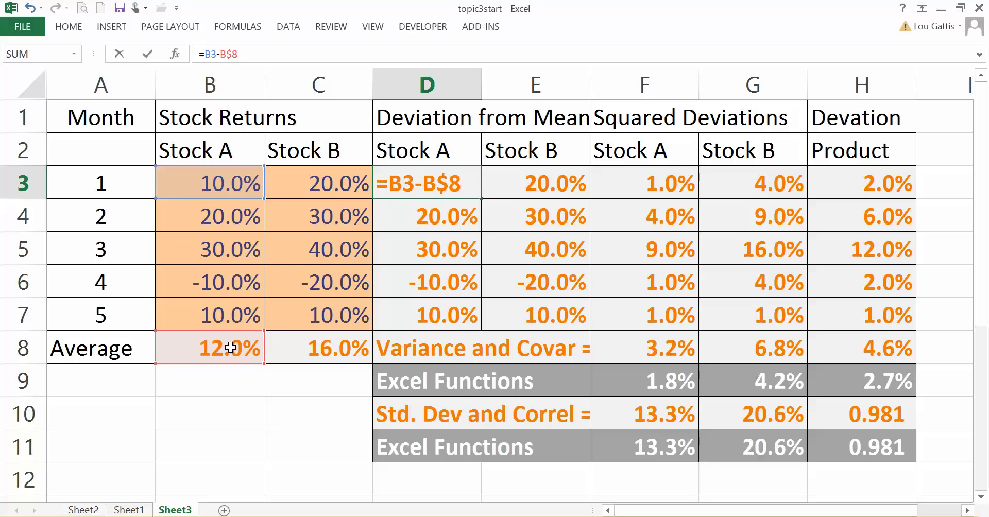
pyautogui.press('Return')
pyautogui.press('Up')
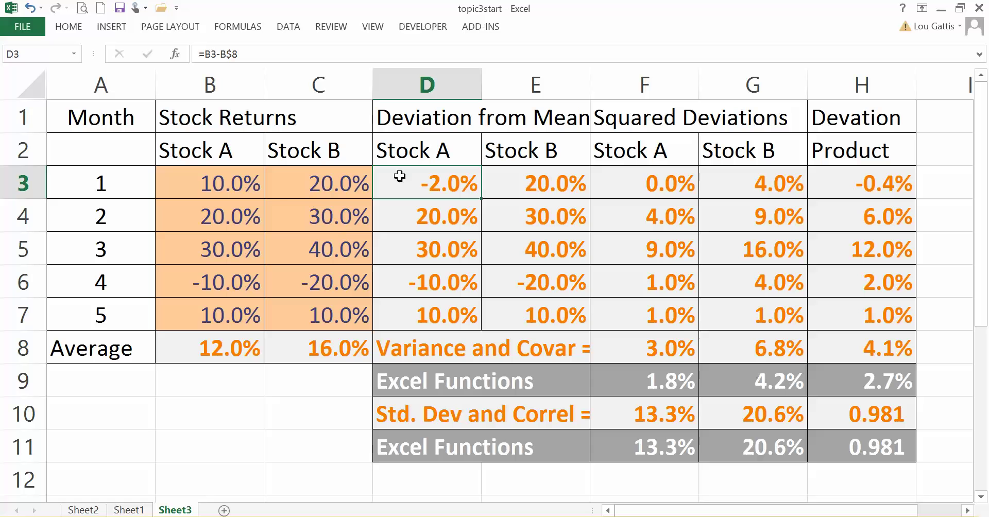
pyautogui.moveTo(475, 198); pyautogui.dragTo(460, 321)
# Check the deviation-from-mean formulas for Stock A in D3:D7 and for Stock B in E3.
pyautogui.click(542, 185)
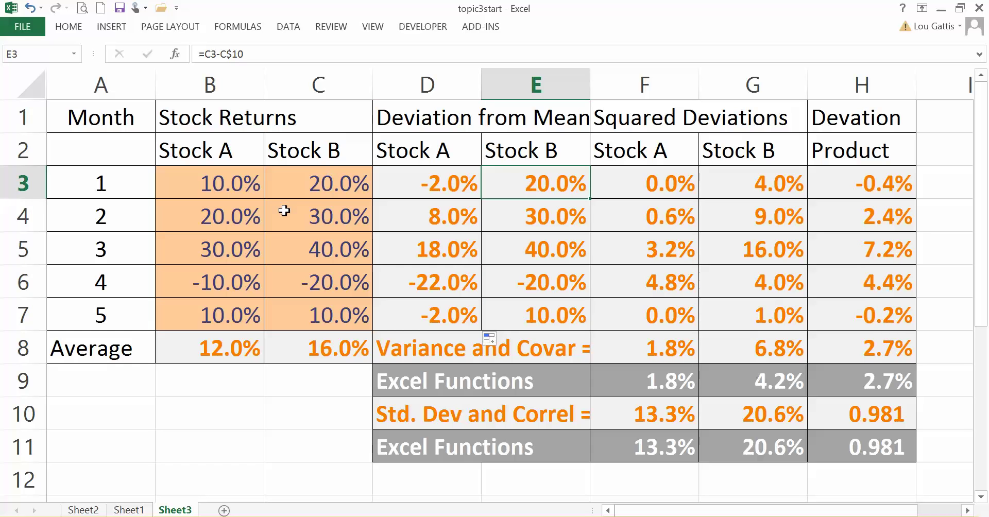
pyautogui.moveTo(443, 198); pyautogui.dragTo(421, 315)
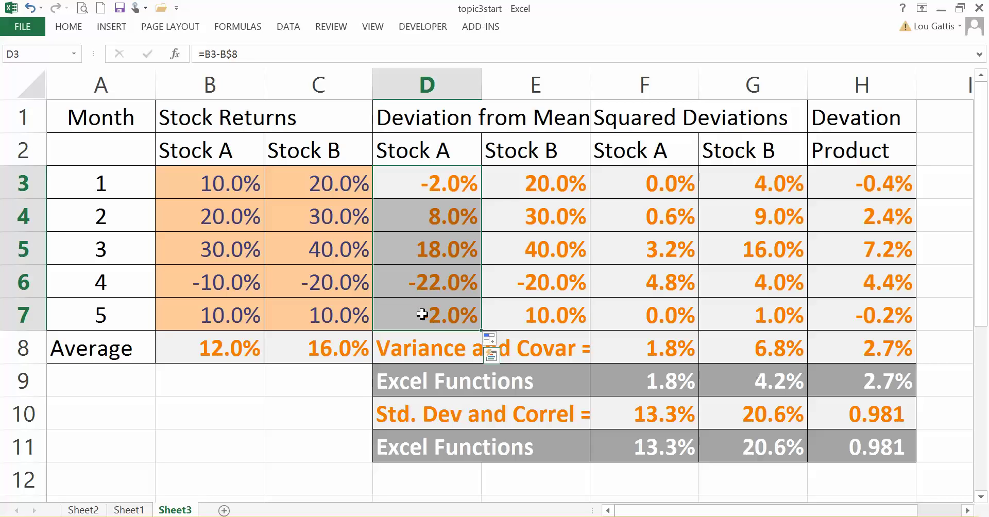
pyautogui.click(441, 187)
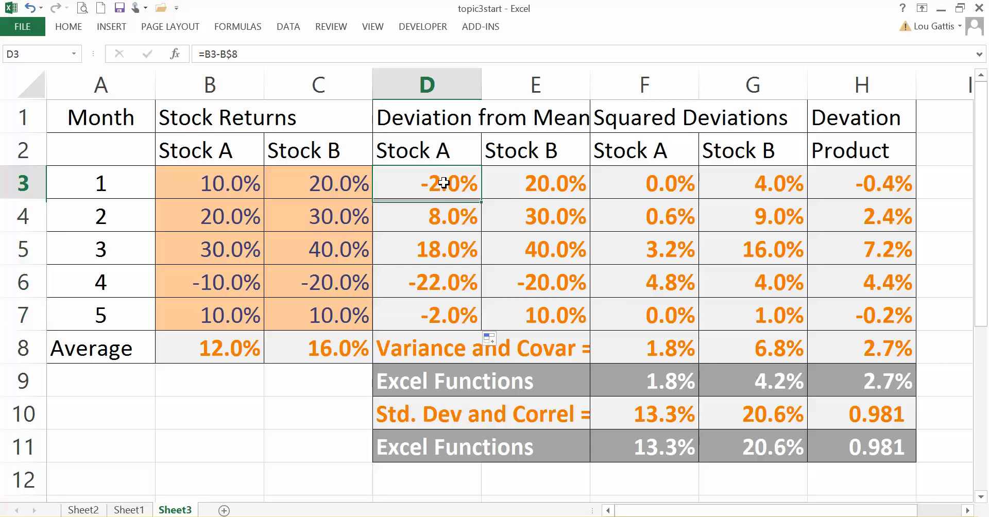
pyautogui.click(453, 218)
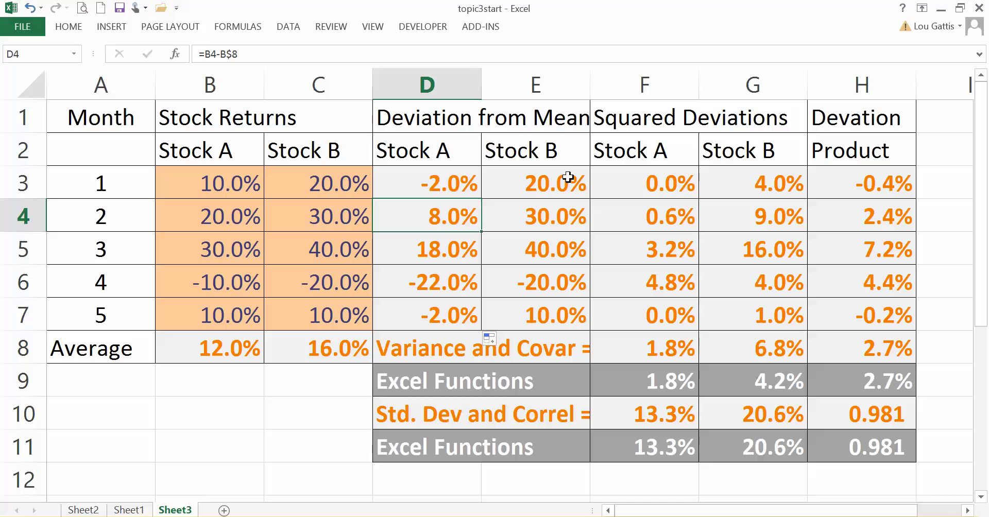
pyautogui.click(495, 177)
pyautogui.write('=')
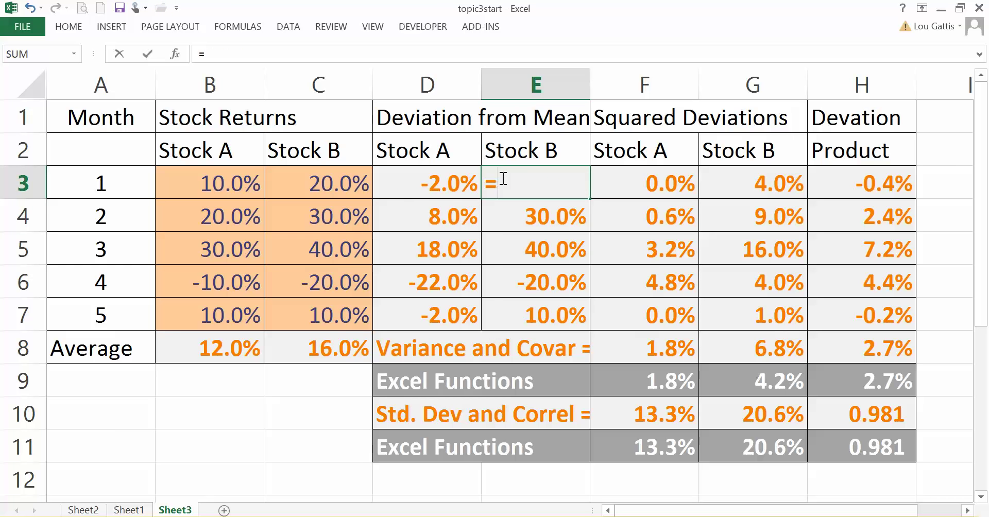
pyautogui.press('Left')
pyautogui.press('Left')
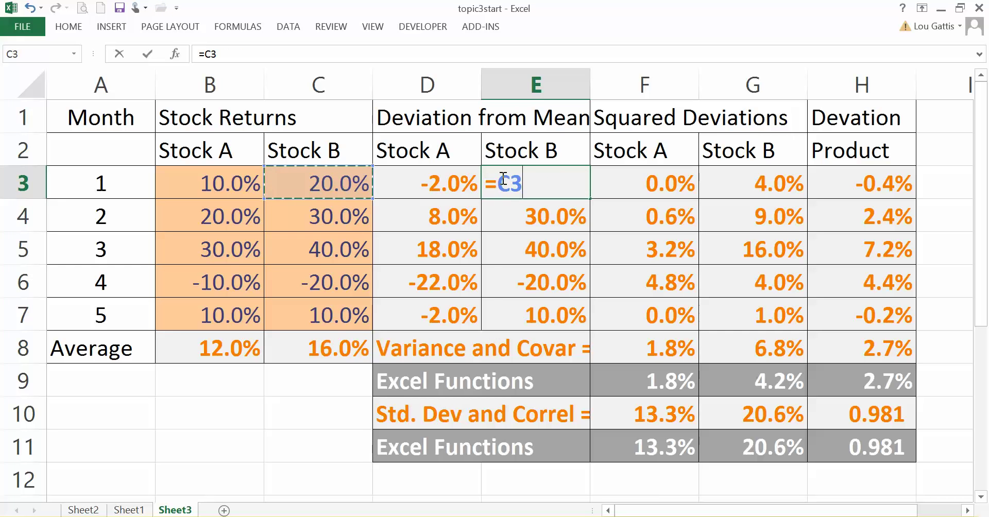
pyautogui.write('_')
pyautogui.press('Left')
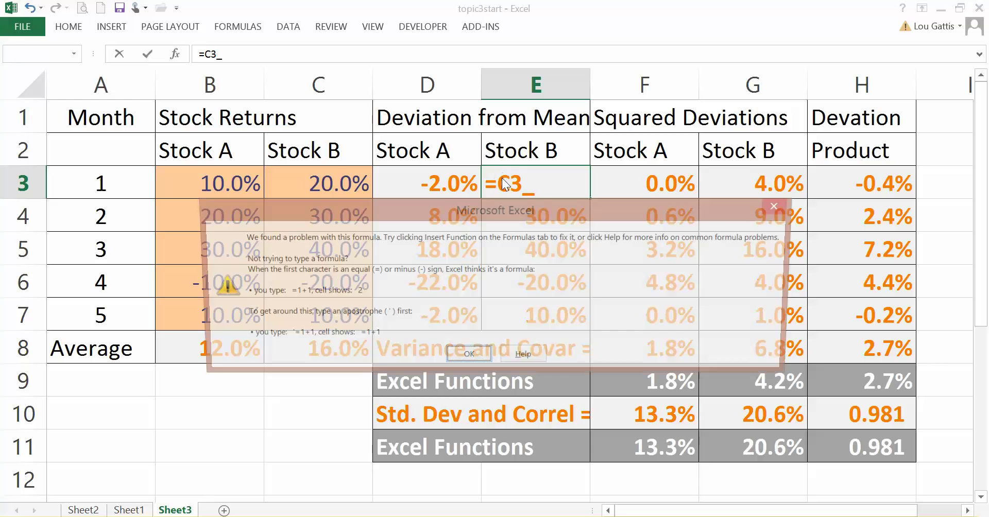
pyautogui.press('Escape')
pyautogui.press('Escape')
# Enter Stock B's deviation formula =C3-$C$8 in E3 and fill it down to E7.
pyautogui.write('=')
pyautogui.press('Left')
pyautogui.press('Left')
pyautogui.write('-')
pyautogui.press('Down')
pyautogui.press('Down')
pyautogui.press('Down')
pyautogui.press('Down')
pyautogui.press('Down')
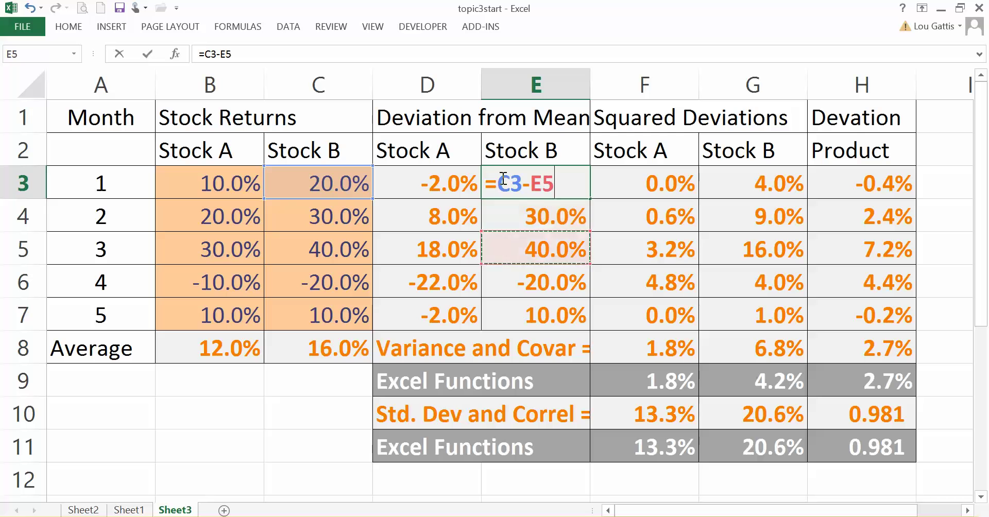
pyautogui.press('Left')
pyautogui.press('Left')
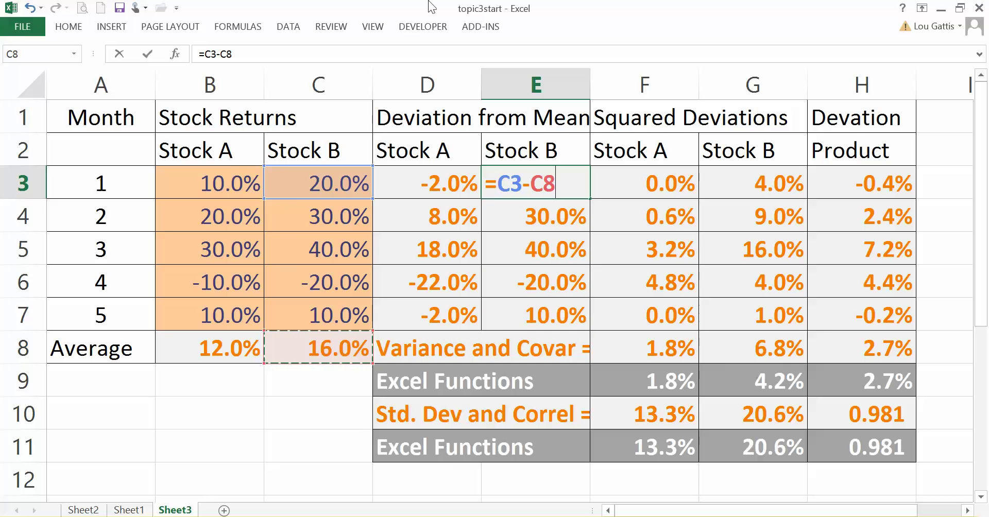
pyautogui.click(232, 52)
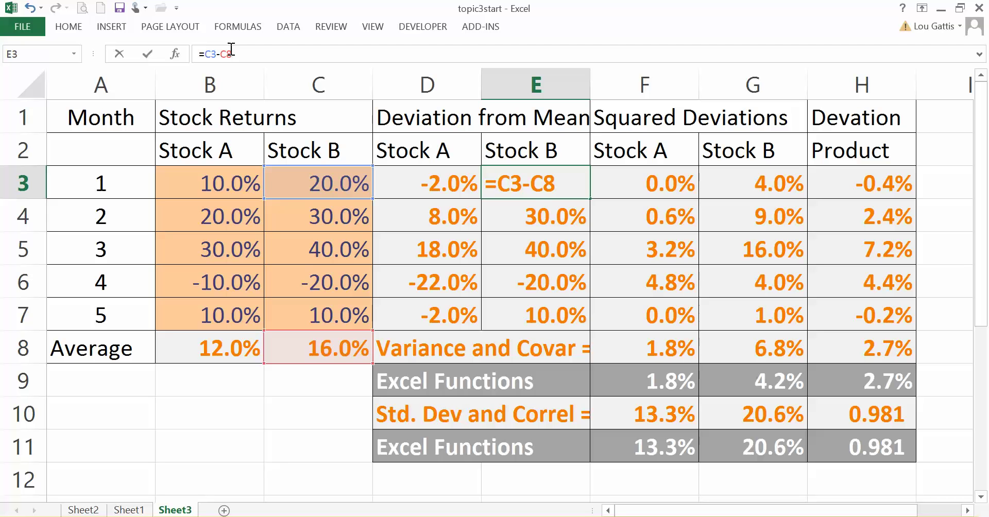
pyautogui.press('F4')
pyautogui.press('Return')
pyautogui.click(577, 180)
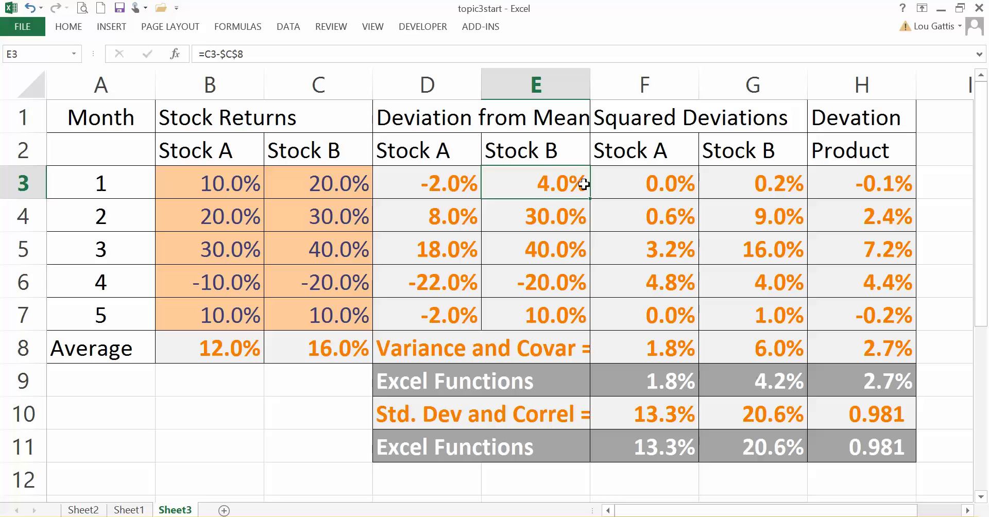
pyautogui.moveTo(592, 202); pyautogui.dragTo(589, 332)
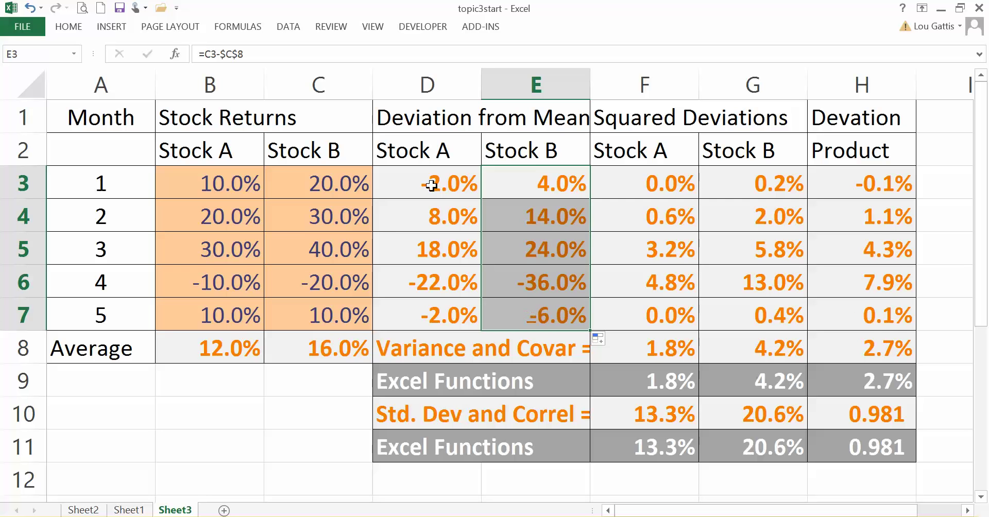
# Make the average reference absolute in D3 so the formula reads =B3-$B$8, and fill it down to D7.
pyautogui.click(433, 183)
pyautogui.click(240, 54)
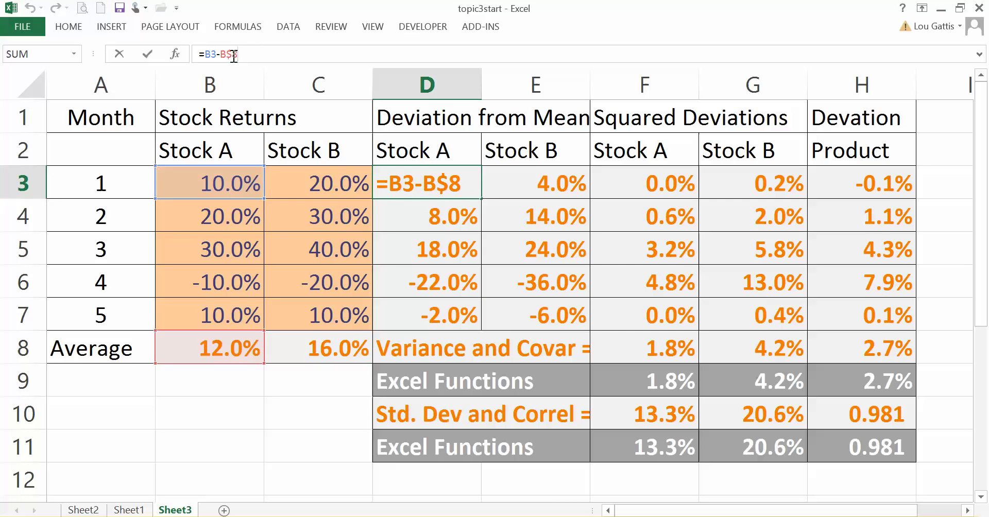
pyautogui.write('$')
pyautogui.press('Return')
pyautogui.press('Up')
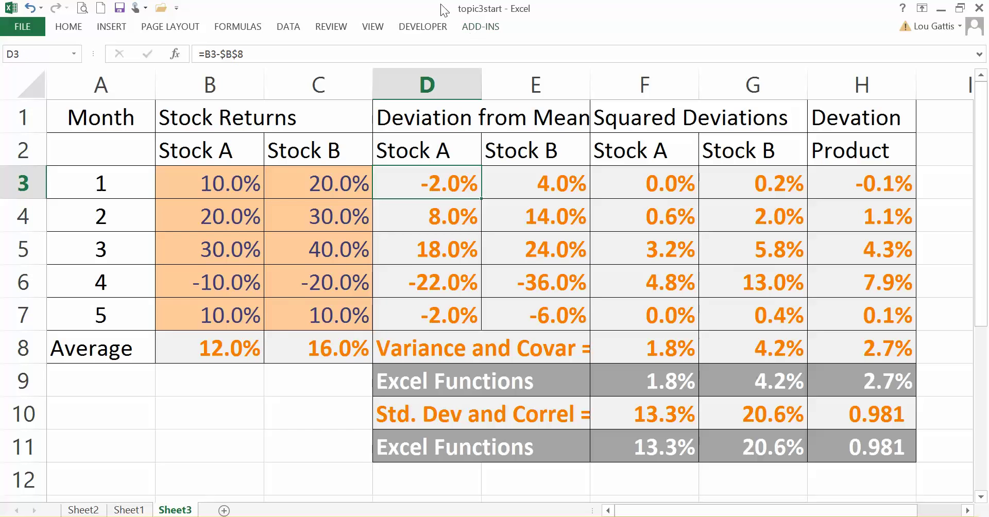
pyautogui.moveTo(481, 198); pyautogui.dragTo(472, 316)
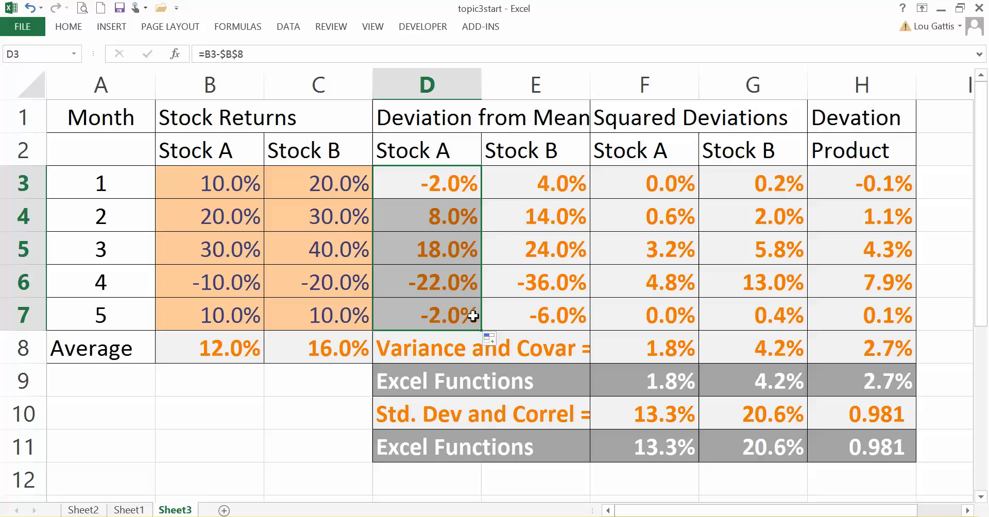
# Review the deviations from the mean for Stock A in D3:D7 and Stock B in E3:E7.
pyautogui.click(438, 190)
pyautogui.moveTo(434, 179); pyautogui.dragTo(444, 326)
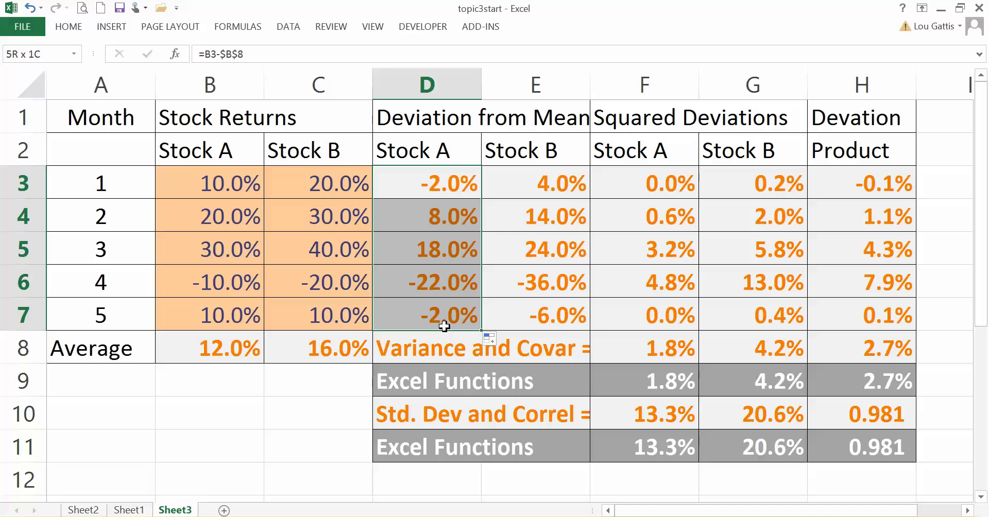
pyautogui.moveTo(541, 186); pyautogui.dragTo(550, 322)
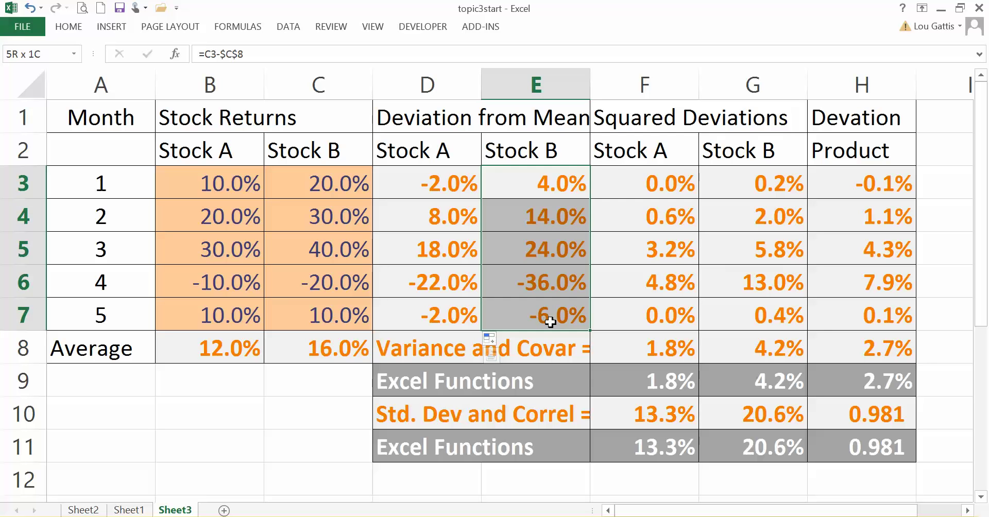
# Check the squared-deviation formula for Stock A in F3.
pyautogui.click(662, 175)
pyautogui.press('F2')
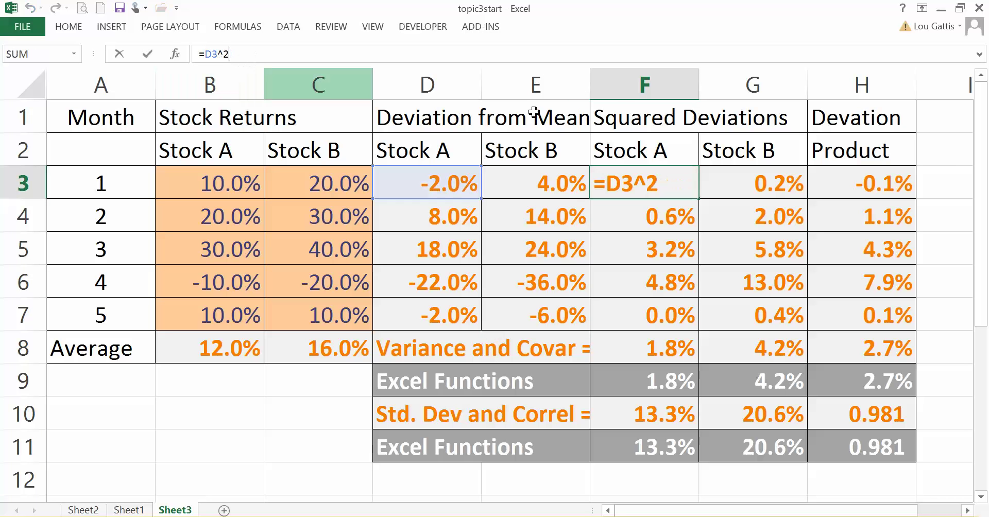
pyautogui.write('`')
pyautogui.press('Escape')
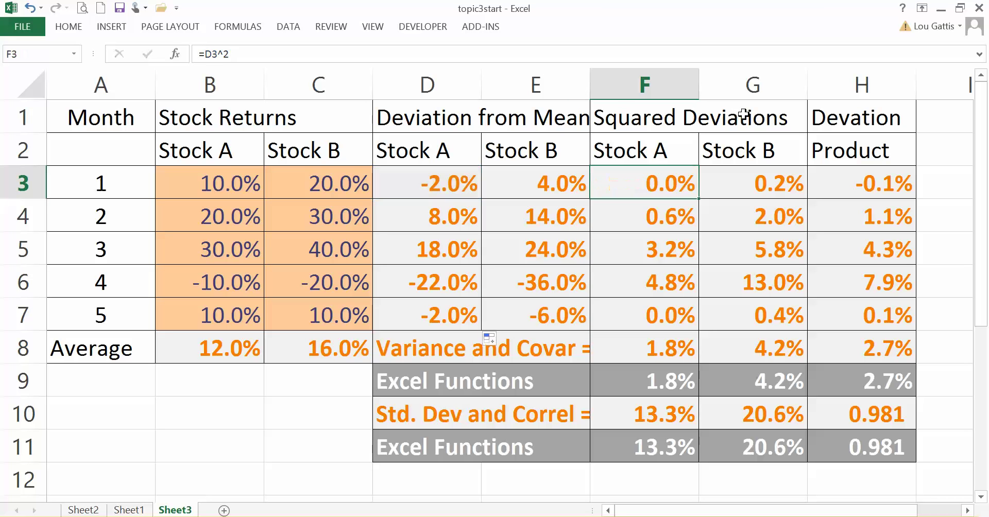
pyautogui.click(702, 192)
pyautogui.click(642, 194)
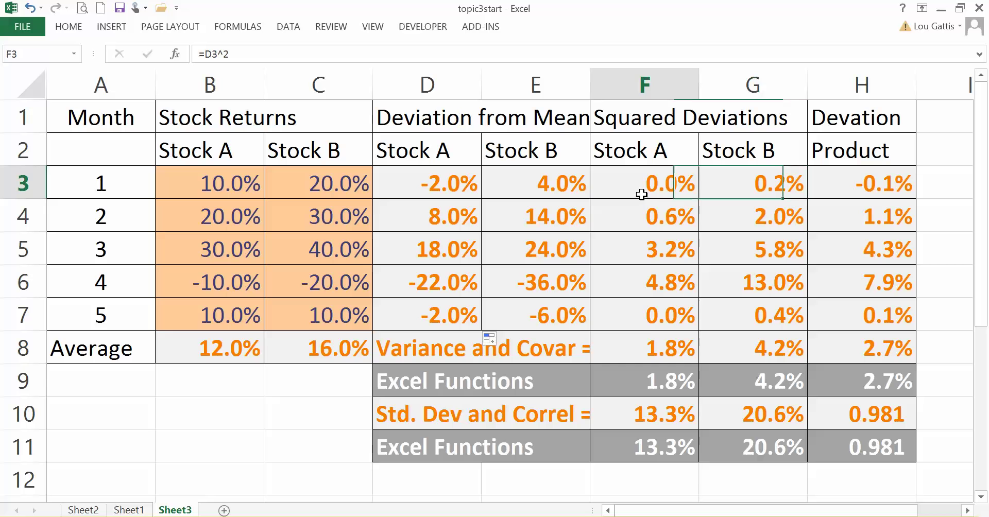
# Check the variance formulas in F8 and G8 against the squared deviations in rows 3 to 7 that they average.
pyautogui.click(655, 352)
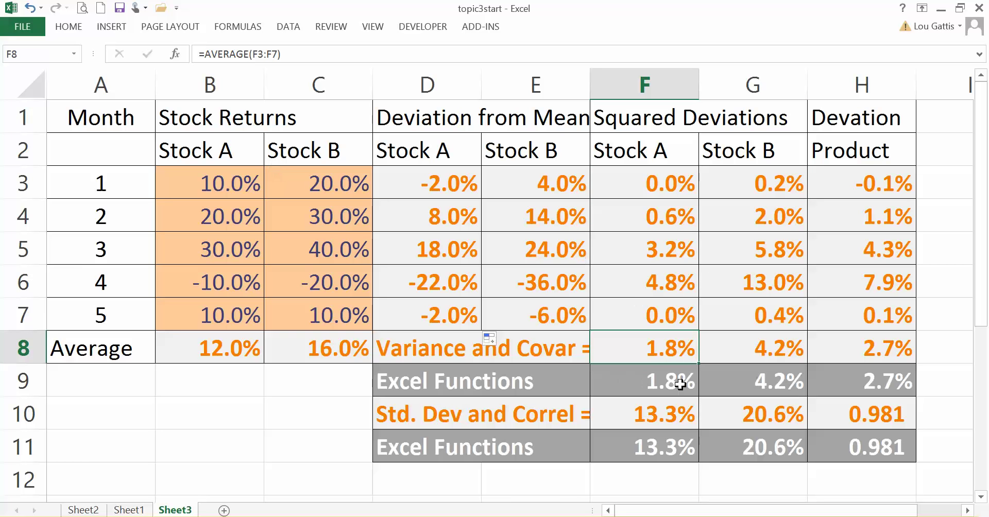
pyautogui.moveTo(651, 349); pyautogui.dragTo(665, 183)
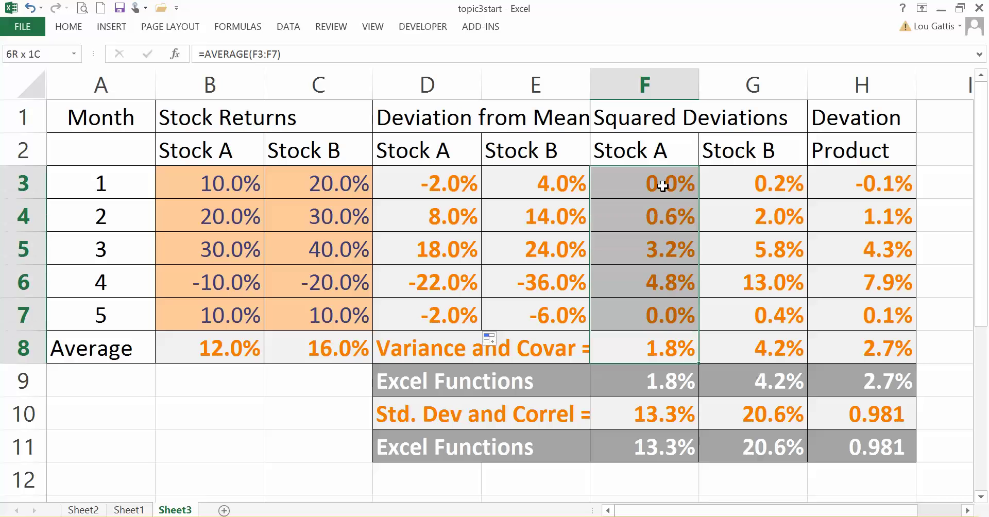
pyautogui.click(769, 347)
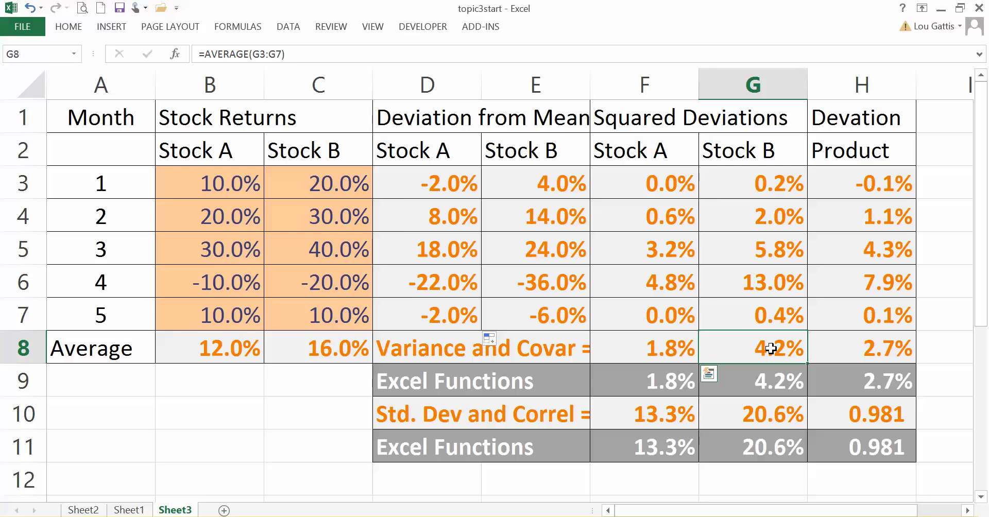
pyautogui.moveTo(771, 349); pyautogui.dragTo(769, 169)
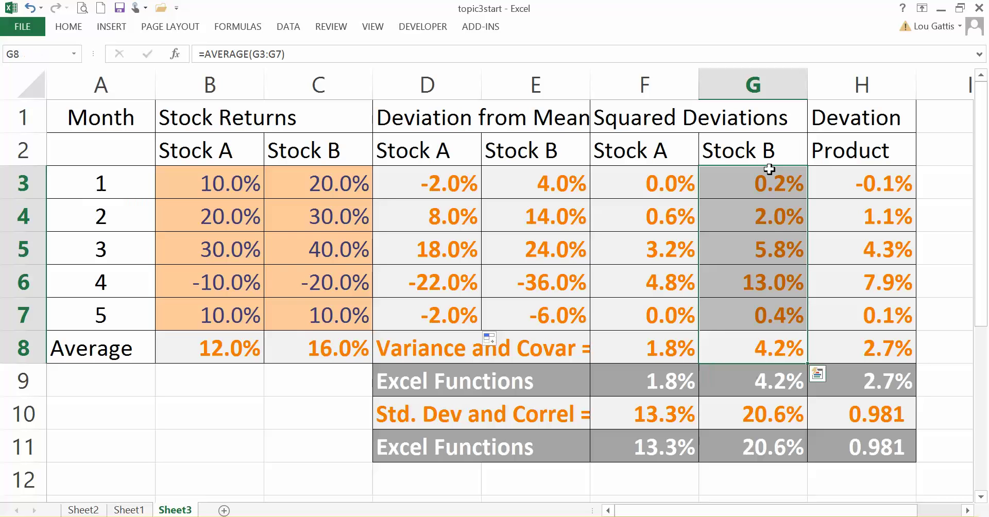
# Check the VARP variance formula in F9 and the standard deviation formulas in F10 and G10.
pyautogui.click(662, 382)
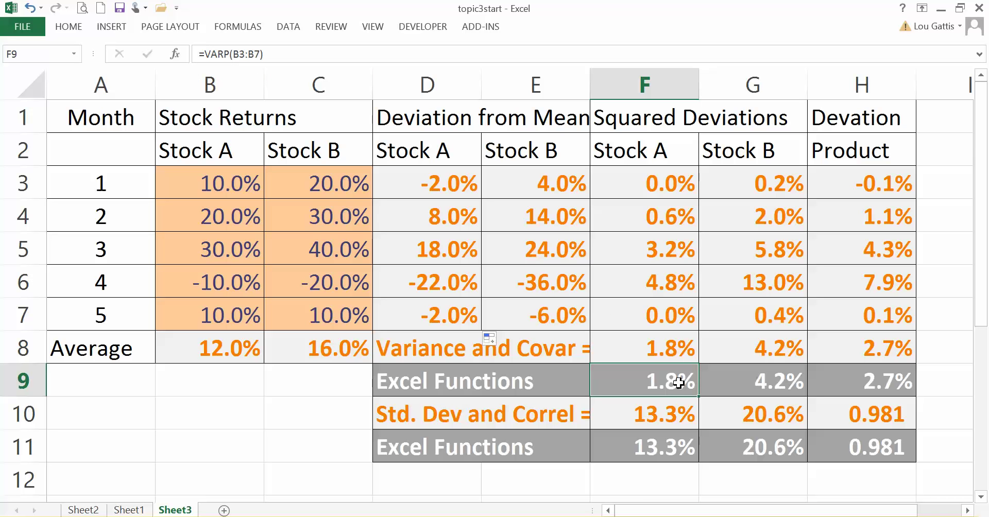
pyautogui.click(667, 415)
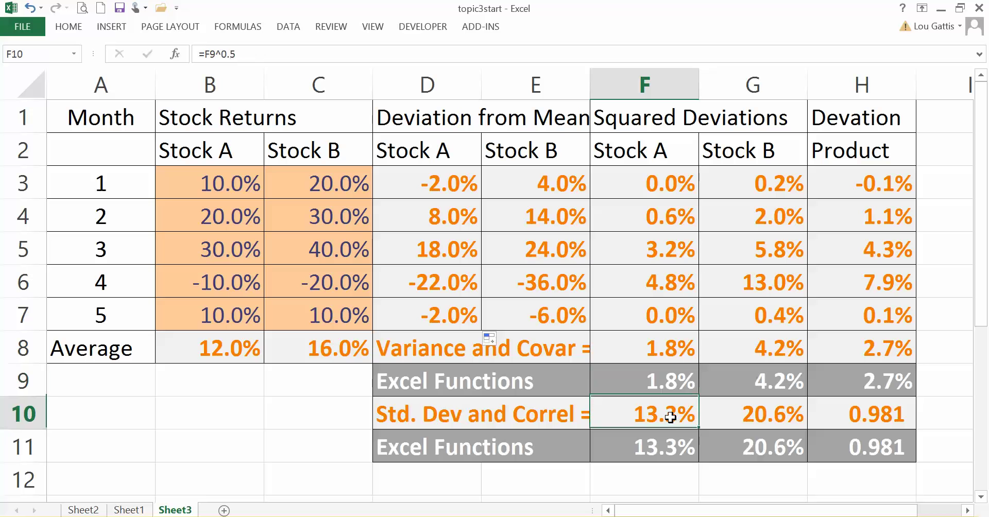
pyautogui.click(241, 53)
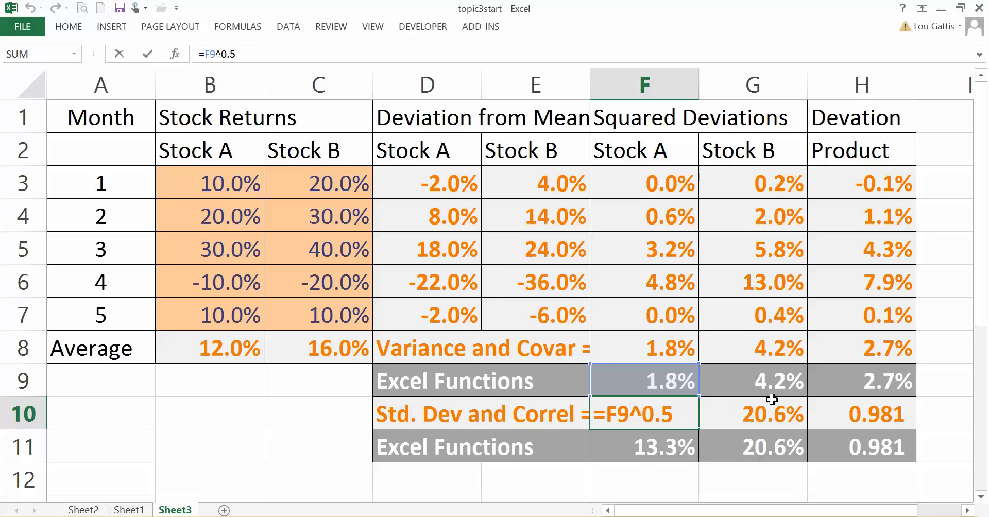
pyautogui.press('Escape')
pyautogui.click(743, 404)
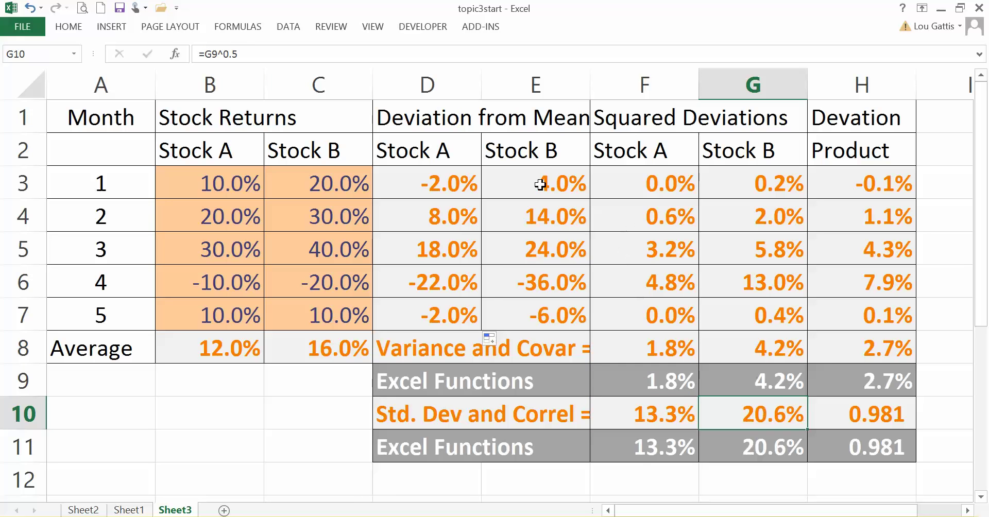
# Review Stock A's variance calculation from the returns, average and deviations through the squared deviations to F8 and F9.
pyautogui.moveTo(205, 188); pyautogui.dragTo(235, 319)
pyautogui.click(231, 346)
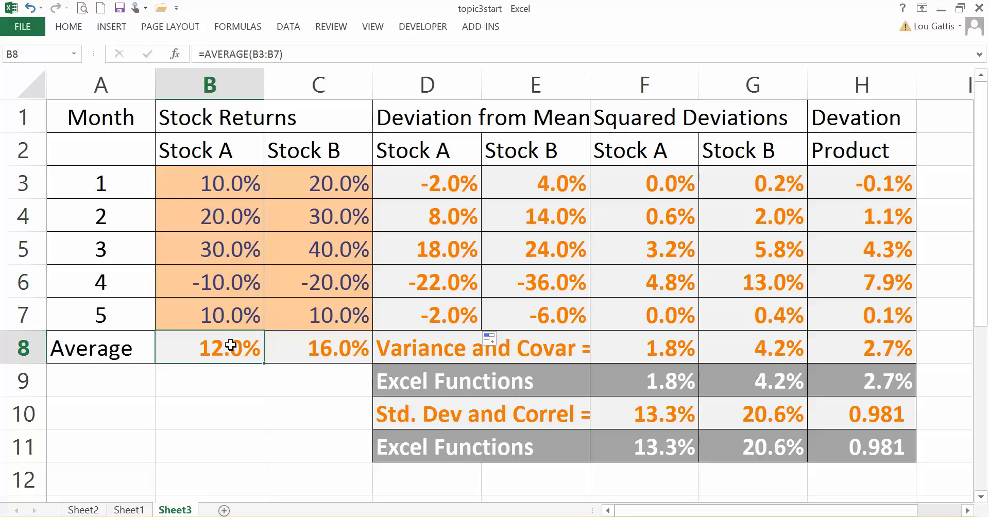
pyautogui.moveTo(431, 178); pyautogui.dragTo(443, 327)
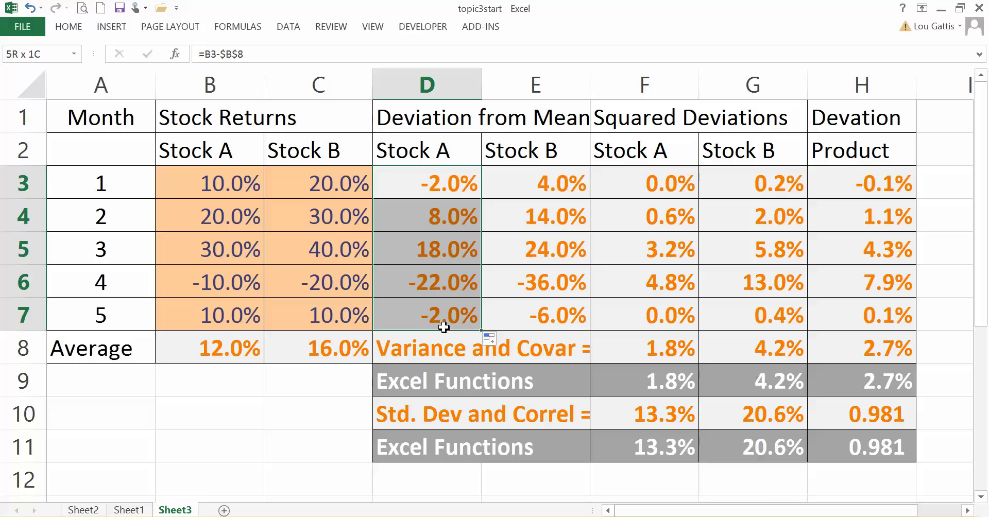
pyautogui.moveTo(633, 178); pyautogui.dragTo(666, 323)
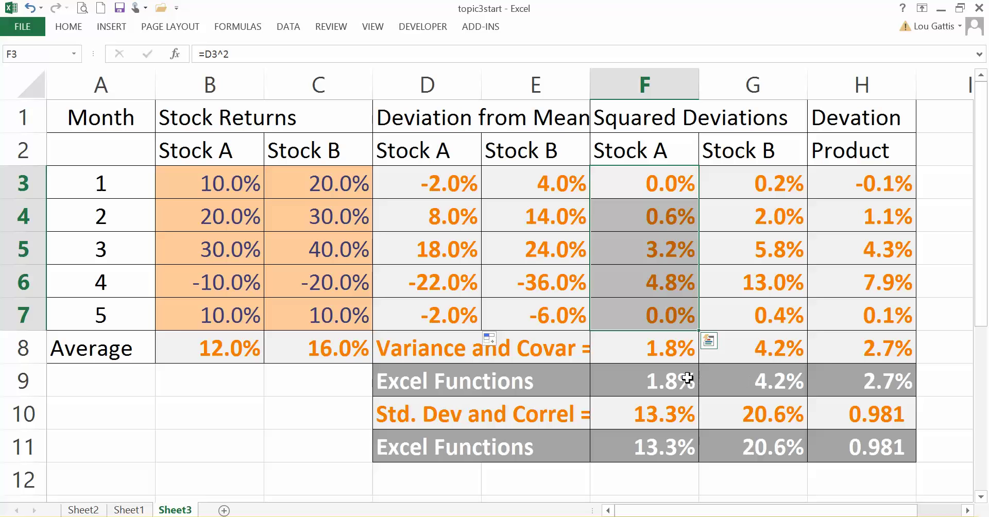
pyautogui.click(652, 352)
pyautogui.click(664, 390)
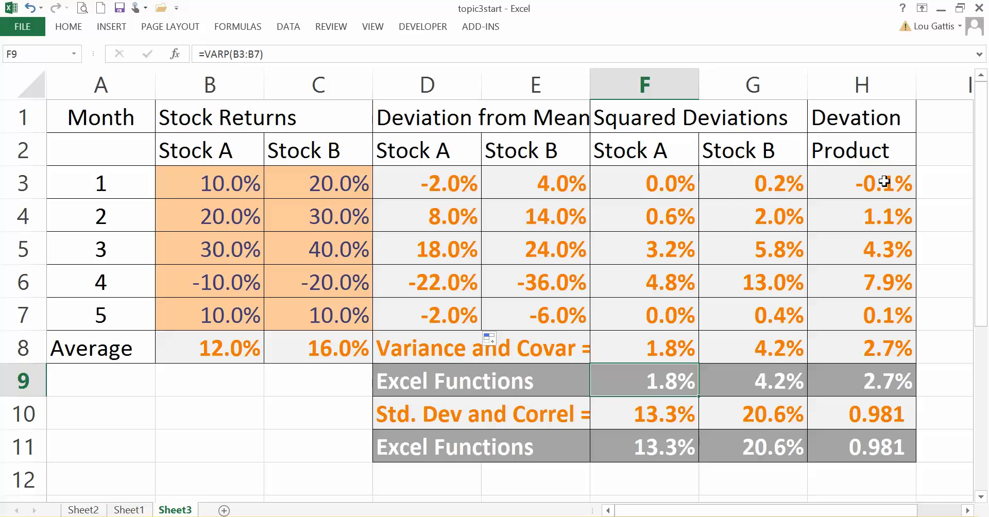
# Confirm the deviation product formula =E3*D3 in H3 and fill it down to H7.
pyautogui.click(845, 175)
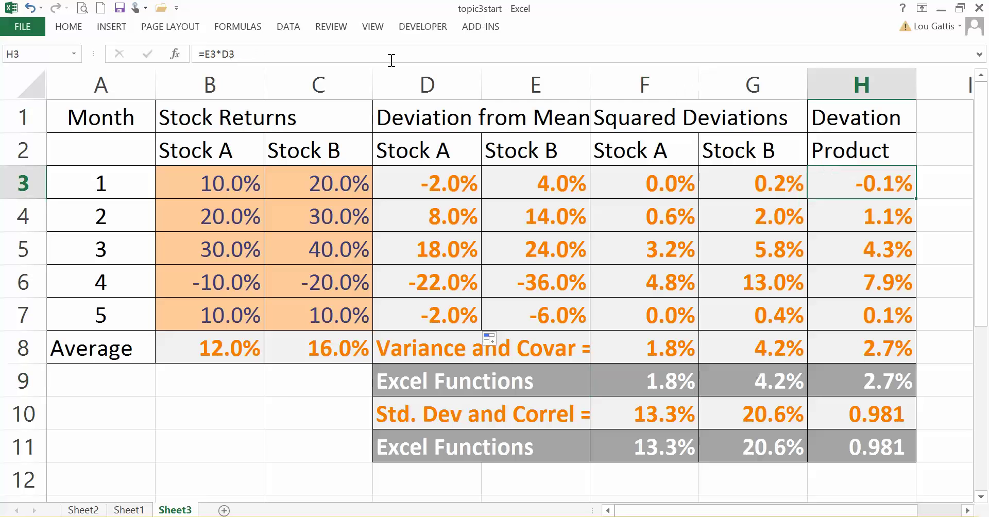
pyautogui.click(274, 52)
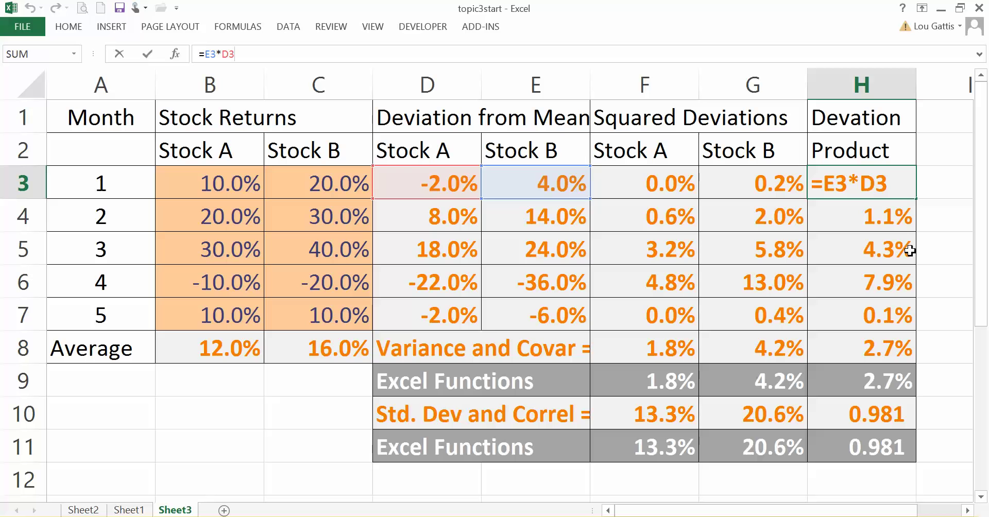
pyautogui.hotkey('ctrl', 'Return')
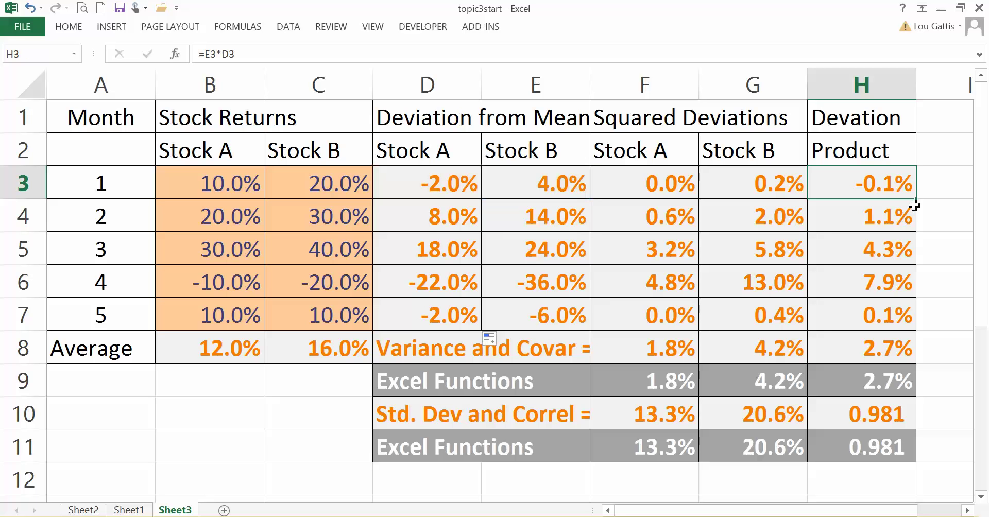
pyautogui.moveTo(916, 201); pyautogui.dragTo(901, 333)
pyautogui.moveTo(855, 183); pyautogui.dragTo(861, 308)
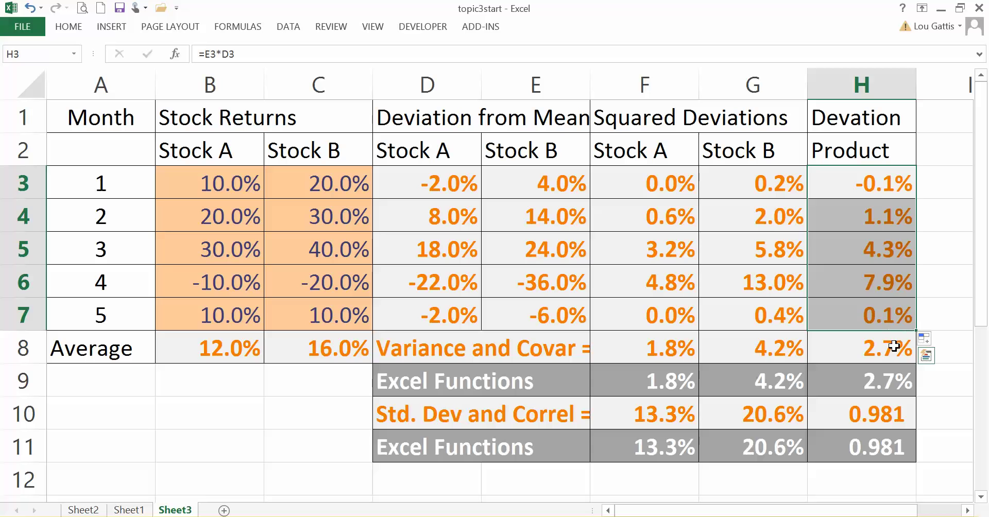
# Check the covariance formula in H8 and the range of deviation products that it averages.
pyautogui.click(834, 345)
pyautogui.press('F2')
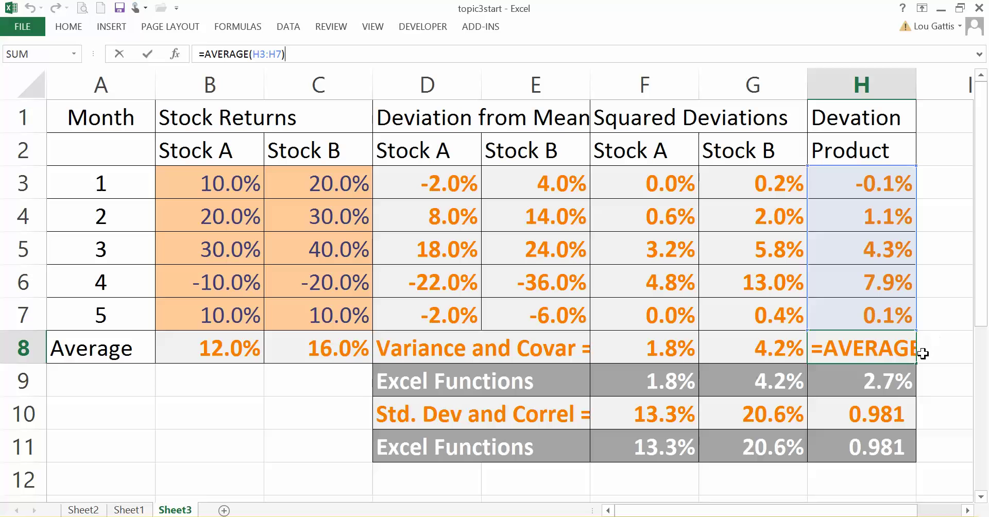
pyautogui.press('Return')
pyautogui.click(870, 345)
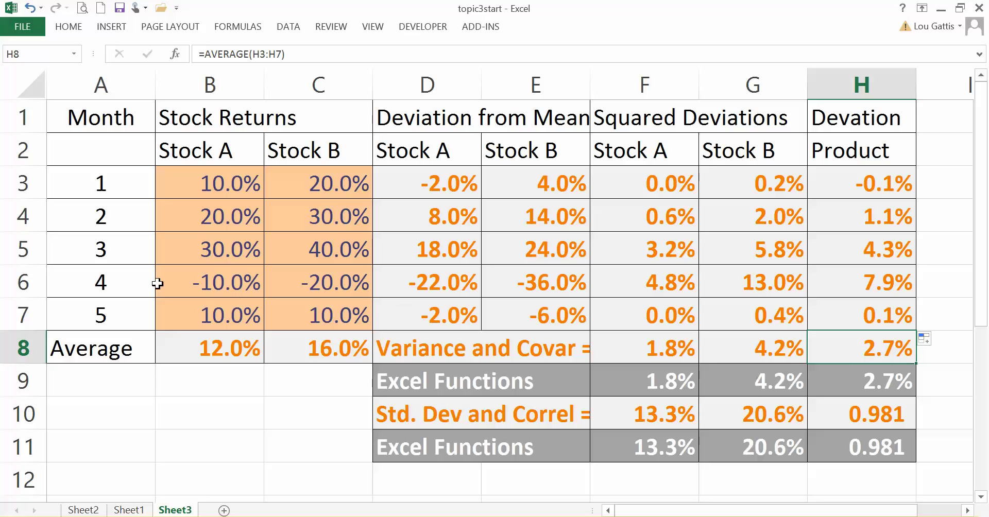
# Compare month 4's returns and deviations for both stocks with their deviation product in H6.
pyautogui.moveTo(424, 282); pyautogui.dragTo(552, 293)
pyautogui.click(203, 284)
pyautogui.moveTo(203, 284); pyautogui.dragTo(335, 284)
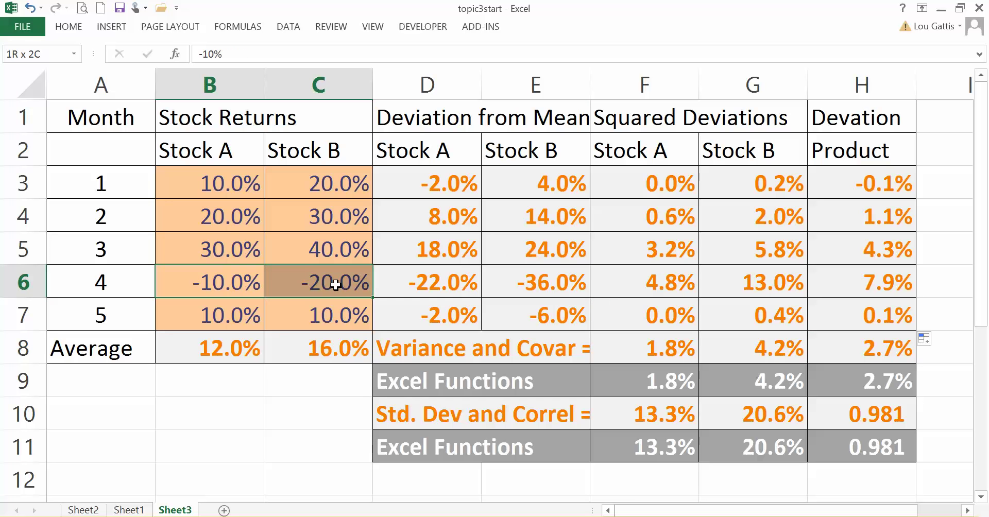
pyautogui.click(412, 285)
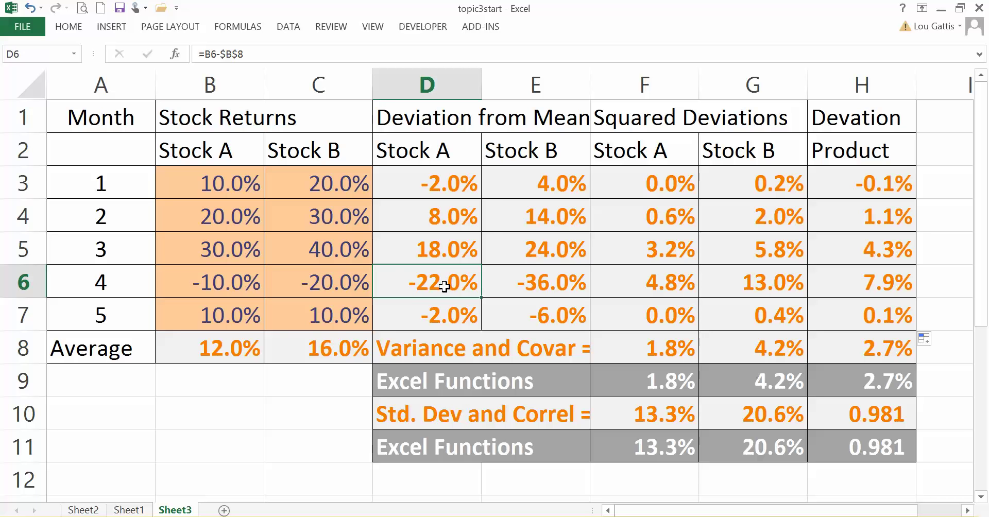
pyautogui.click(546, 286)
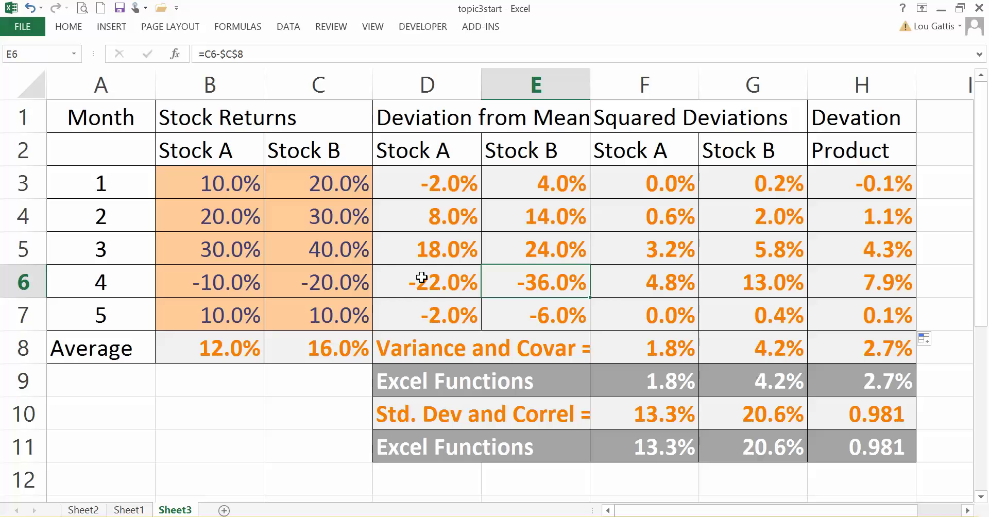
pyautogui.moveTo(423, 281); pyautogui.dragTo(504, 288)
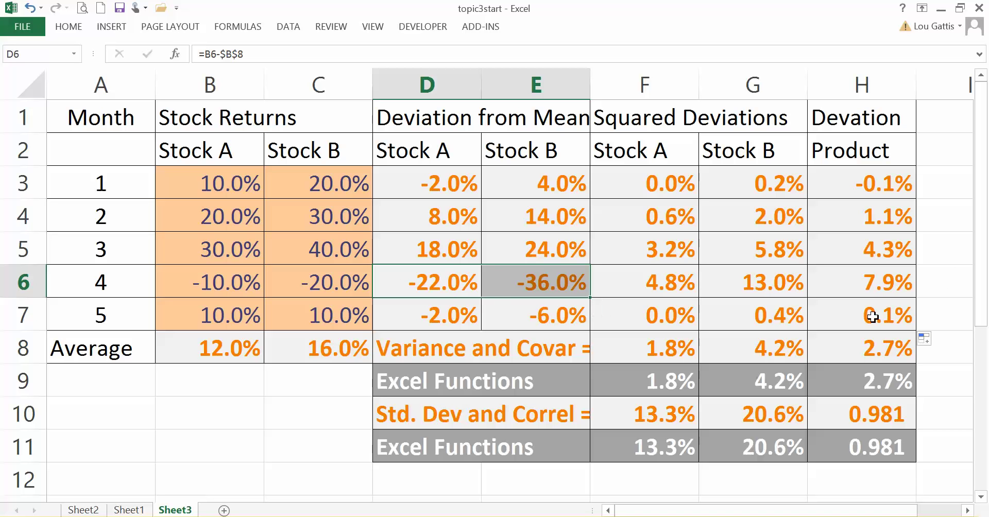
pyautogui.click(895, 281)
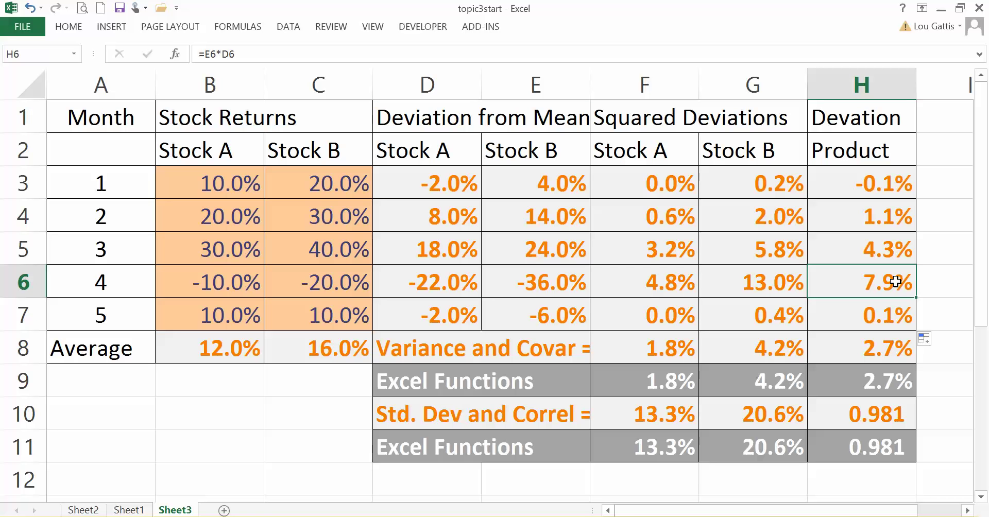
pyautogui.moveTo(415, 285); pyautogui.dragTo(545, 284)
pyautogui.click(885, 282)
# Compare the deviations for months 3 and 1 with the products in H3:H7, and review their average in H8.
pyautogui.moveTo(415, 249); pyautogui.dragTo(537, 250)
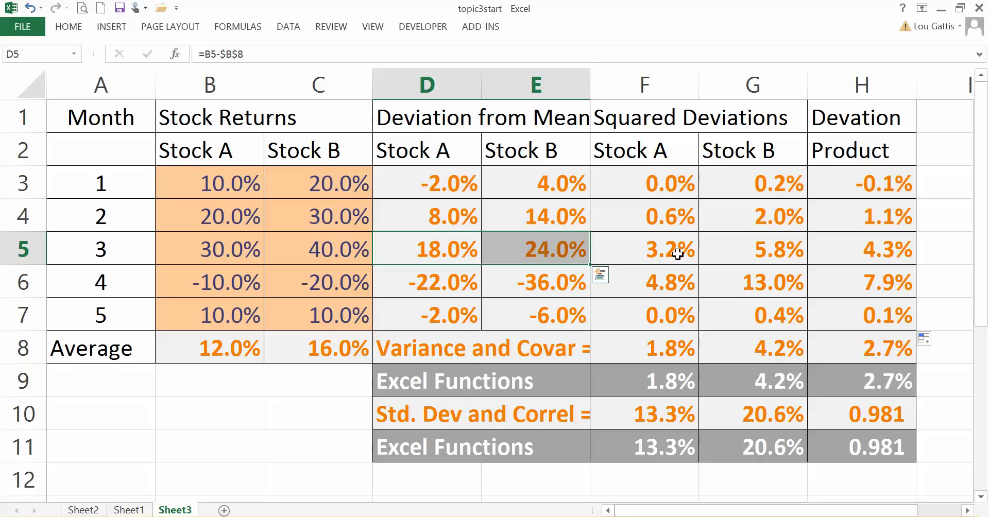
pyautogui.click(857, 252)
pyautogui.moveTo(434, 180); pyautogui.dragTo(535, 184)
pyautogui.moveTo(881, 184); pyautogui.dragTo(881, 319)
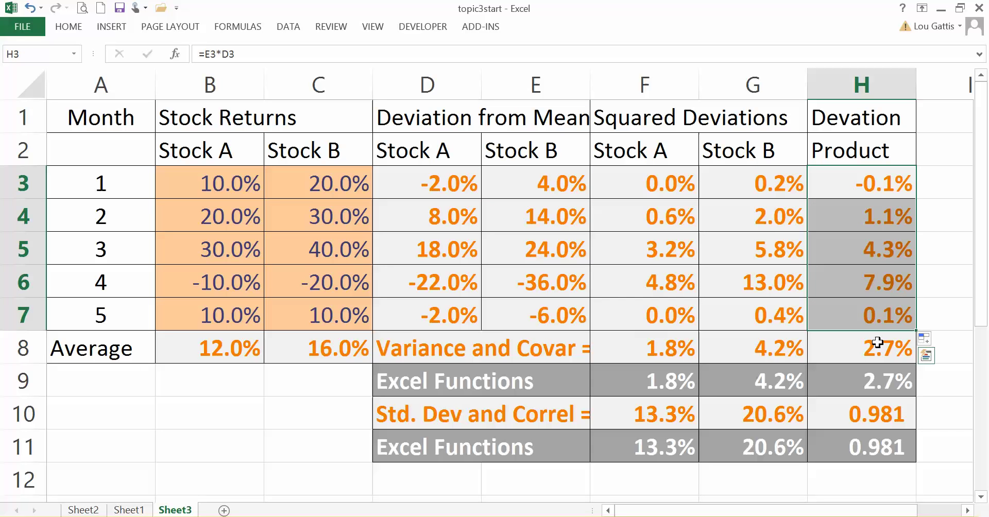
pyautogui.click(878, 352)
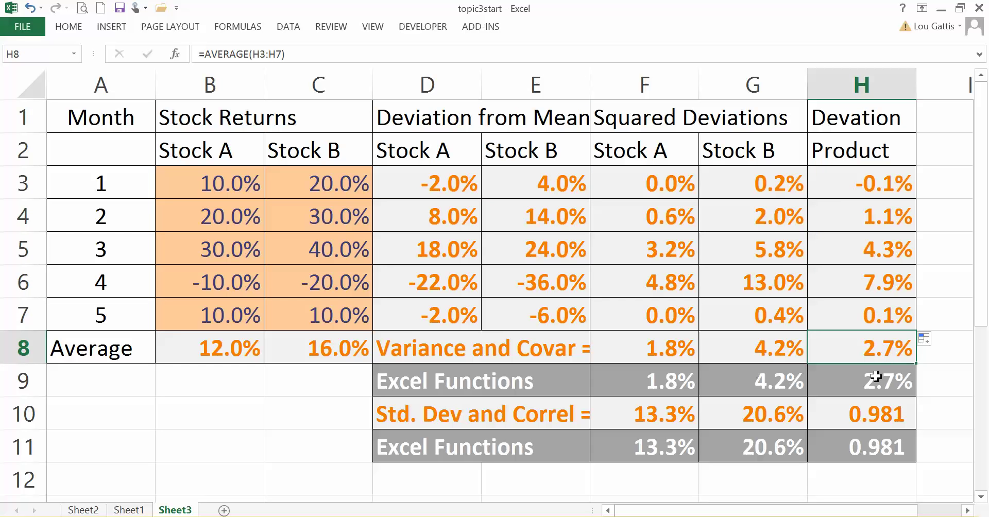
pyautogui.moveTo(854, 187); pyautogui.dragTo(867, 315)
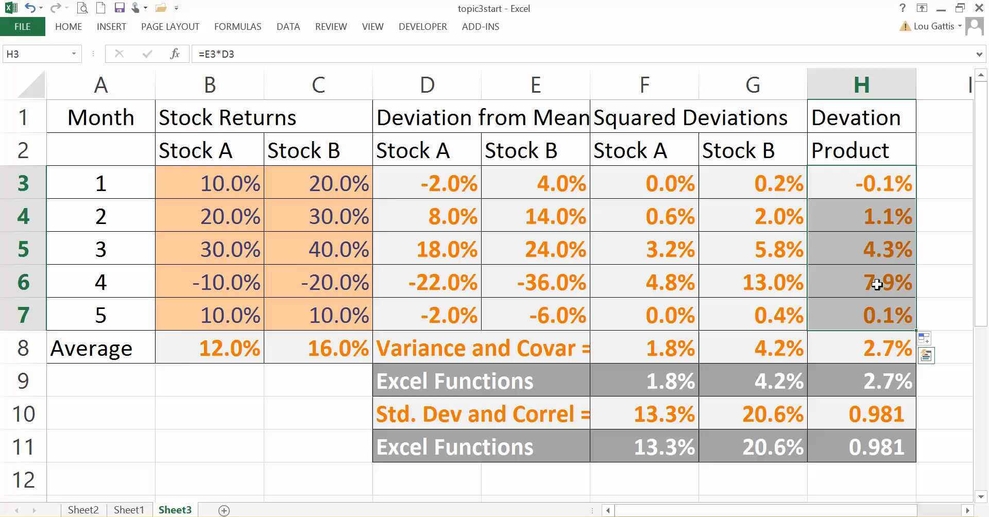
pyautogui.click(868, 357)
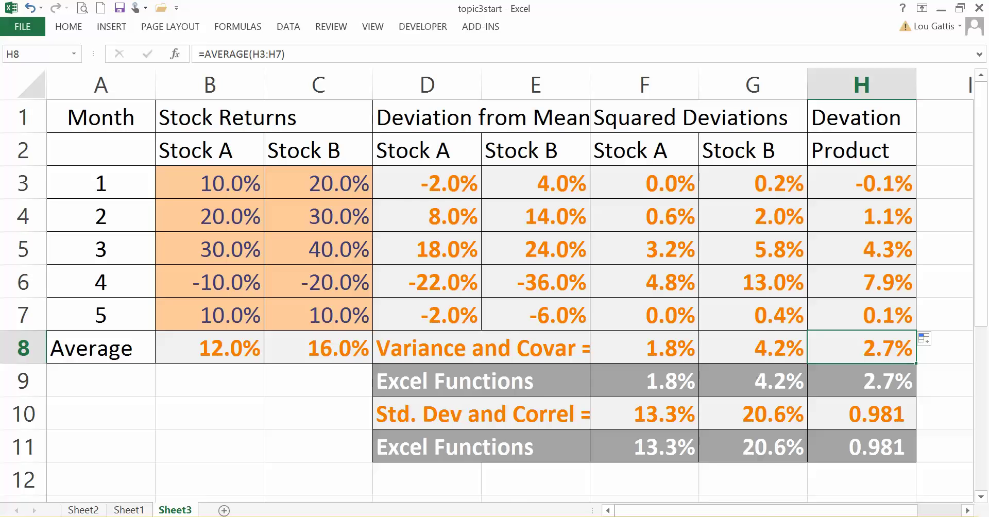
# Switch to PowerPoint and go back one slide to the definitions of covariance and correlation.
pyautogui.hotkey('alt', 'Tab')
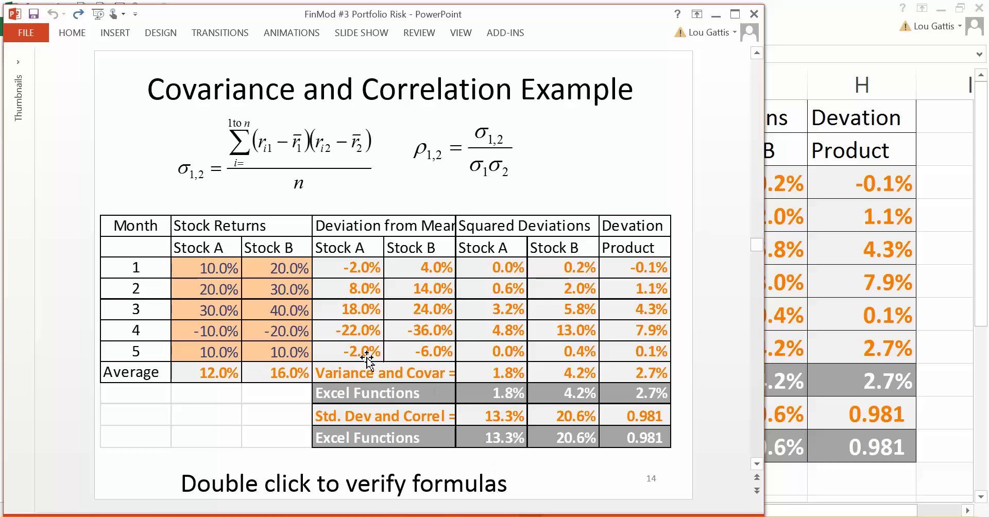
pyautogui.scroll(1, 364, 360)
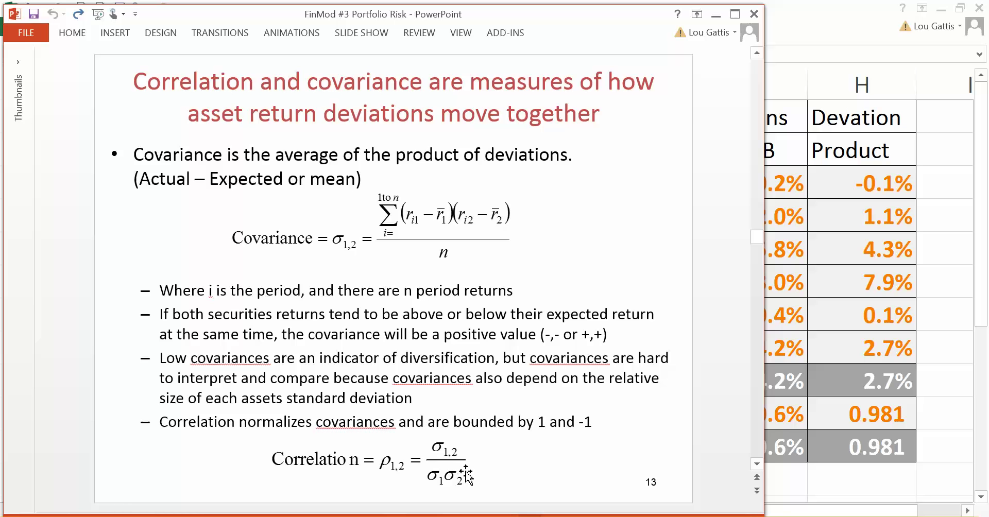
# Check the correlation formula in H10 of the Excel sheet, and return to the PowerPoint slide.
pyautogui.click(826, 432)
pyautogui.click(847, 424)
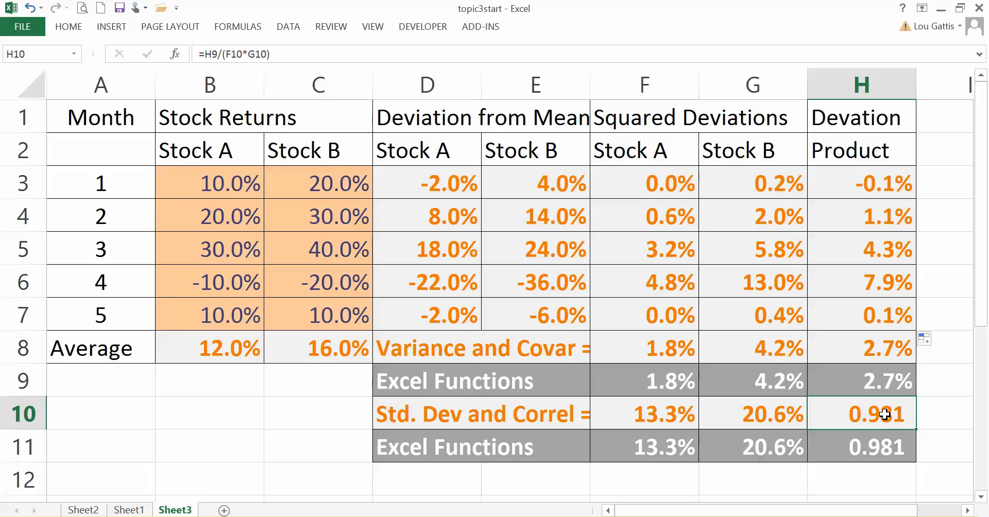
pyautogui.click(922, 416)
pyautogui.click(857, 416)
pyautogui.click(227, 516)
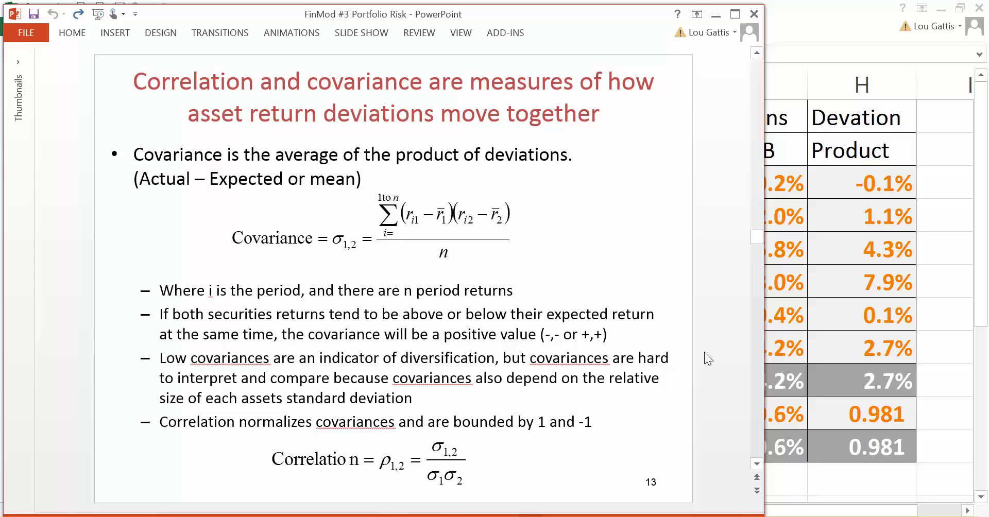
# Go back to the slide on the variance of a 3-asset portfolio and examine the σ11 term in its first row.
pyautogui.scroll(1, 704, 351)
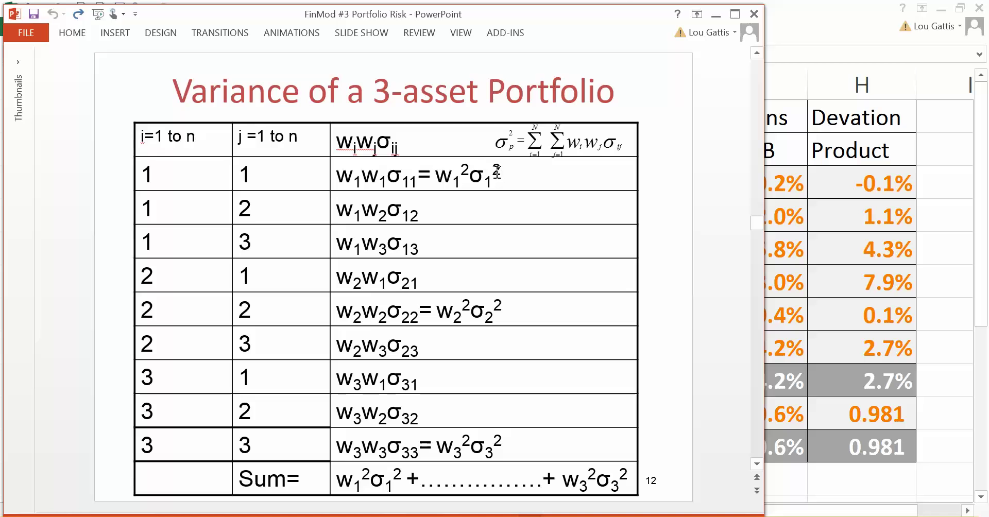
pyautogui.moveTo(391, 176); pyautogui.dragTo(415, 177)
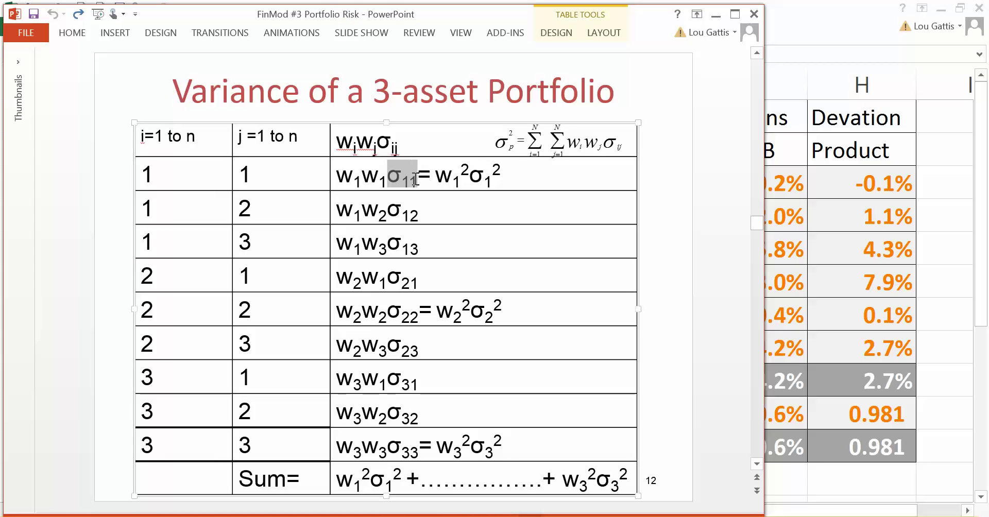
pyautogui.click(469, 177)
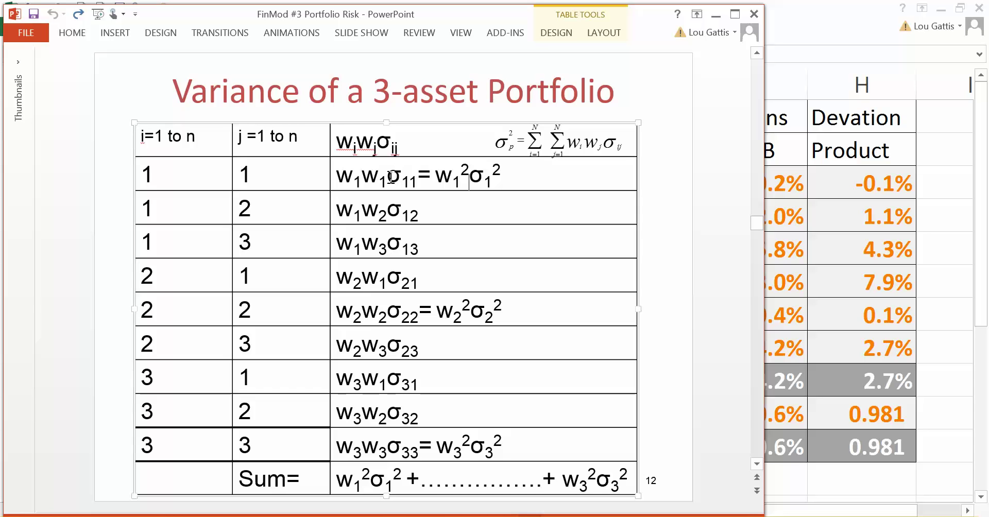
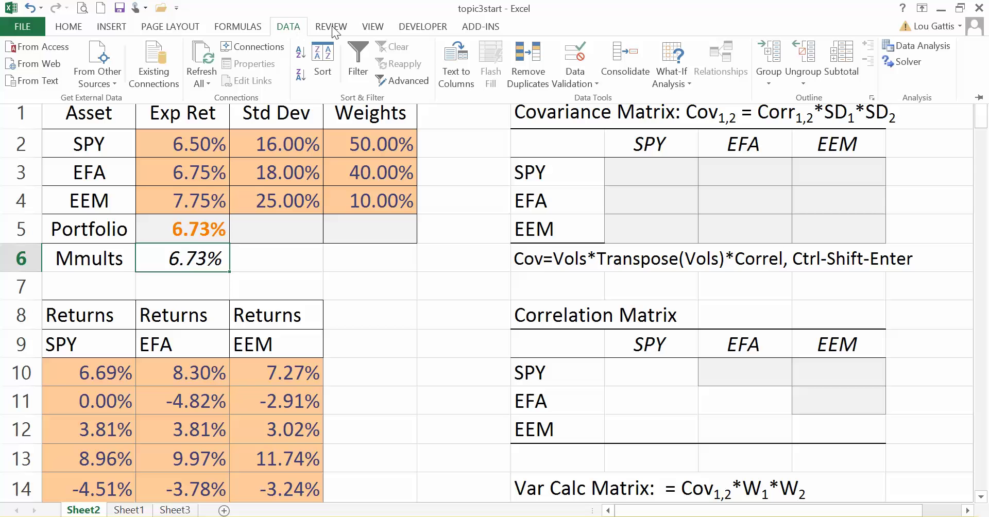
# Set up a Data Analysis Correlation in Excel on the returns in A9:C121, with labels in the first row.
pyautogui.click(941, 47)
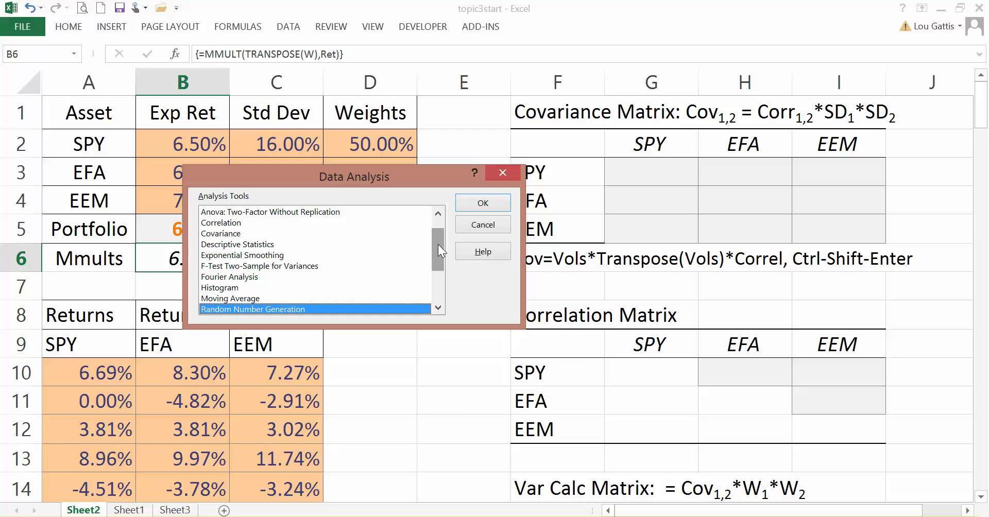
pyautogui.click(211, 223)
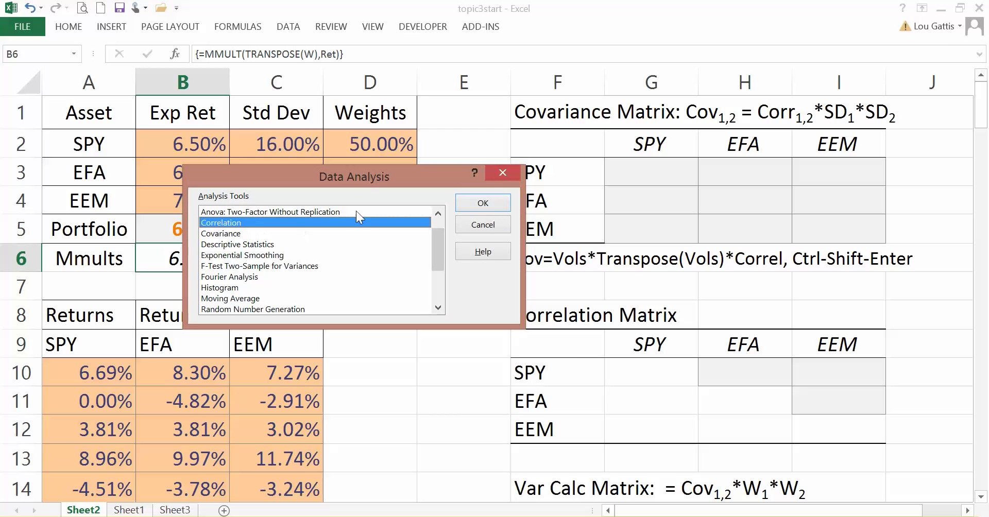
pyautogui.click(483, 202)
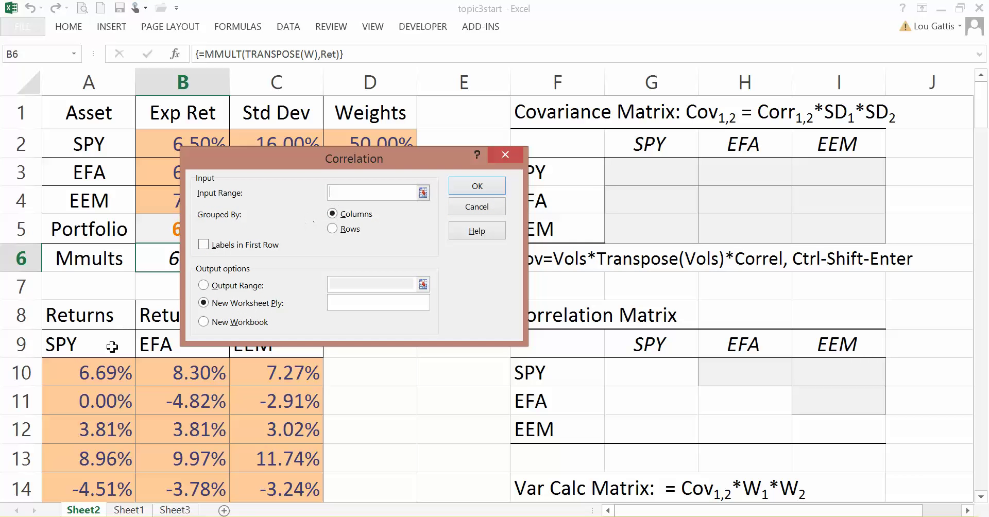
pyautogui.moveTo(80, 351); pyautogui.dragTo(268, 401)
pyautogui.click(267, 402)
pyautogui.moveTo(124, 348); pyautogui.dragTo(240, 429)
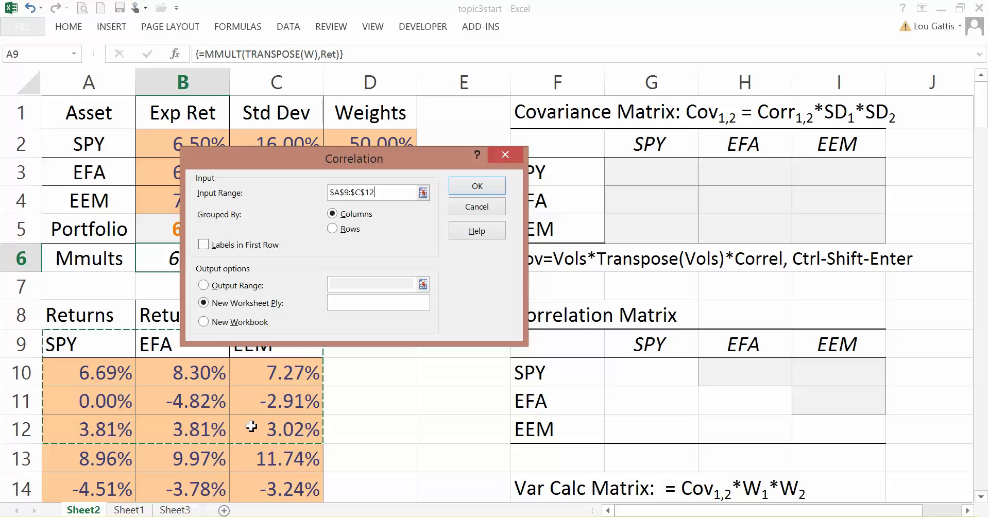
pyautogui.hotkey('ctrl', 'shift', 'Down')
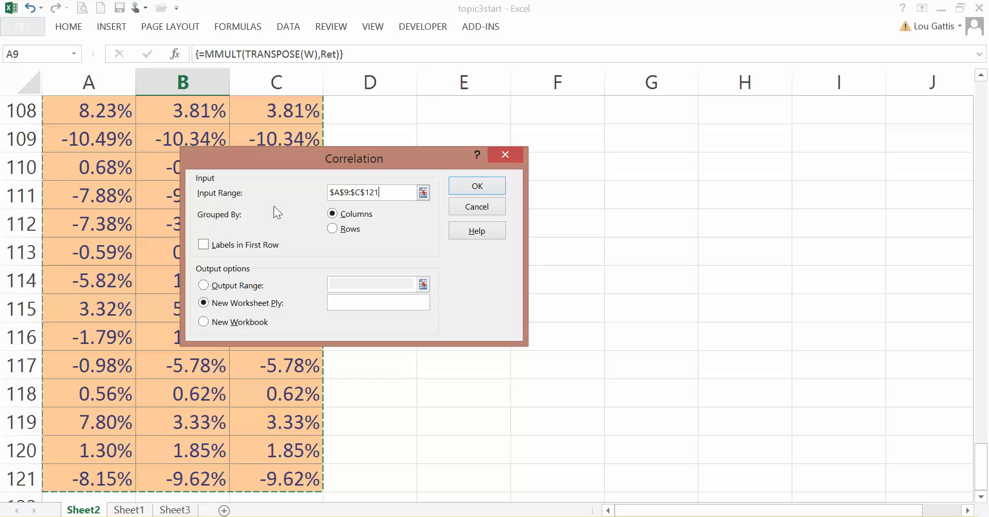
pyautogui.click(242, 245)
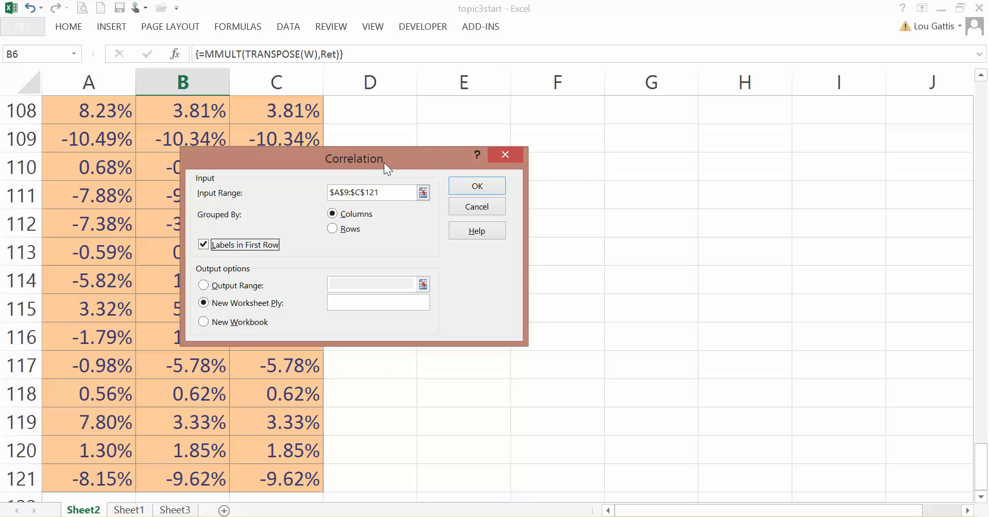
# Output the correlation results to the range starting at F9 and allow the existing data to be overwritten.
pyautogui.moveTo(385, 162); pyautogui.dragTo(548, 236)
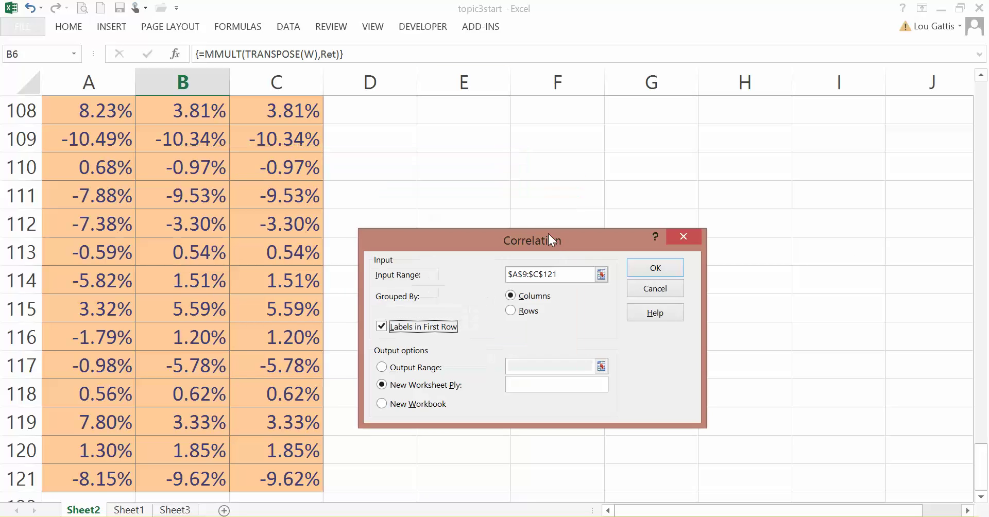
pyautogui.click(386, 367)
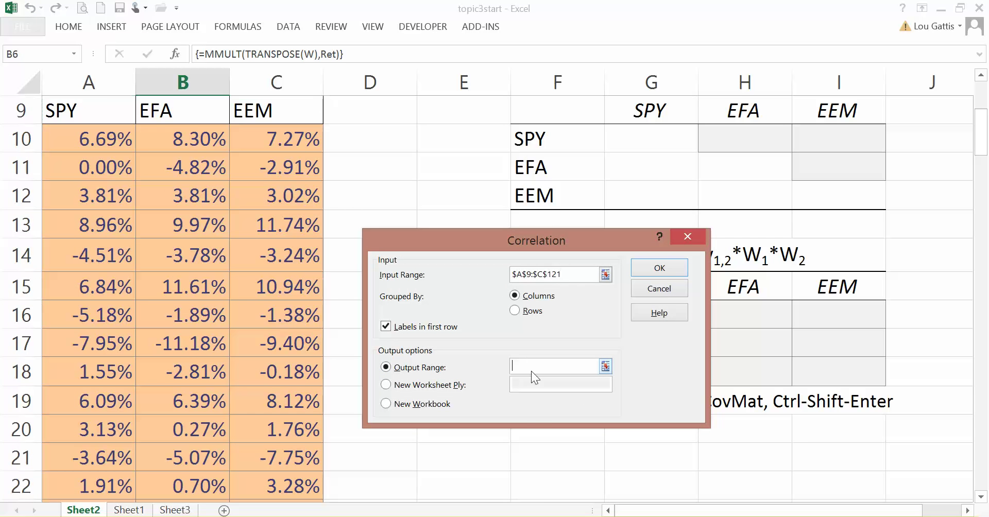
pyautogui.scroll(3, 438, 205)
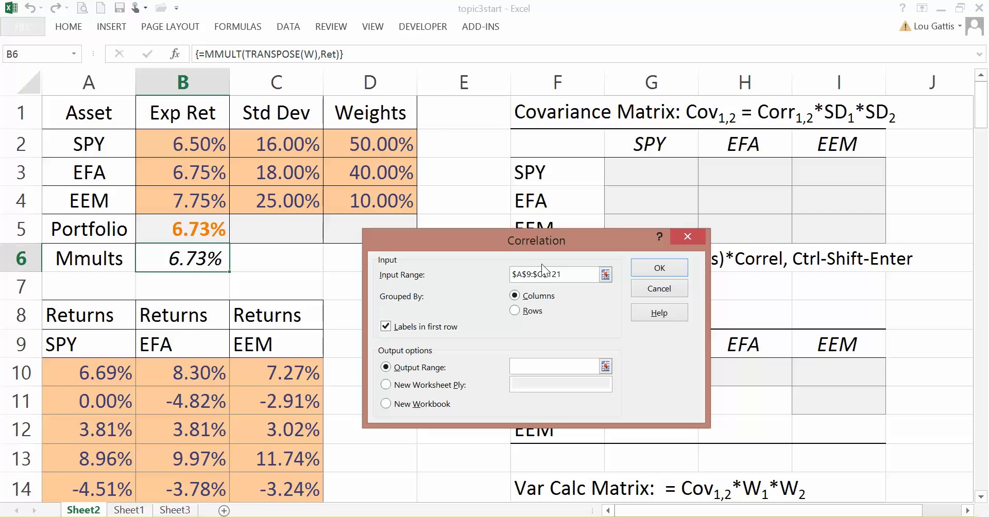
pyautogui.moveTo(530, 245); pyautogui.dragTo(231, 109)
pyautogui.click(555, 346)
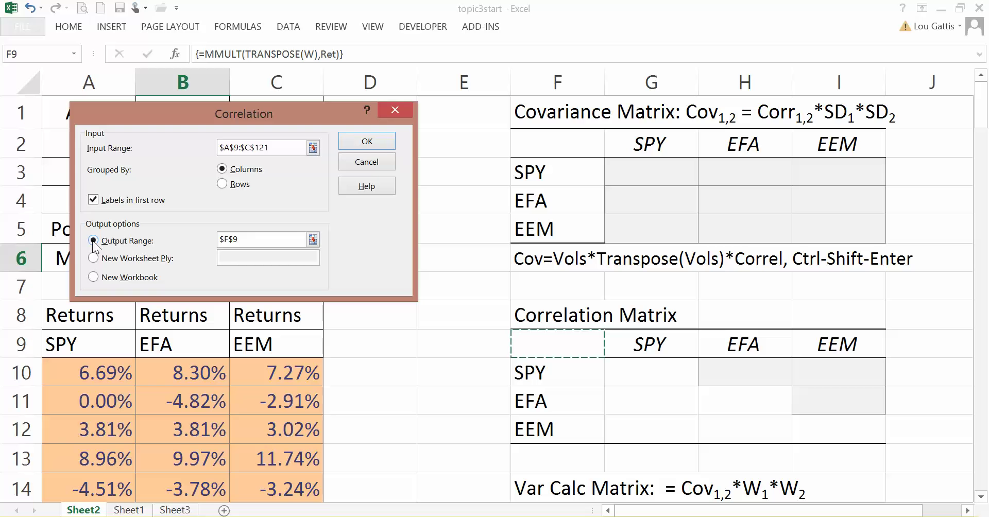
pyautogui.click(371, 146)
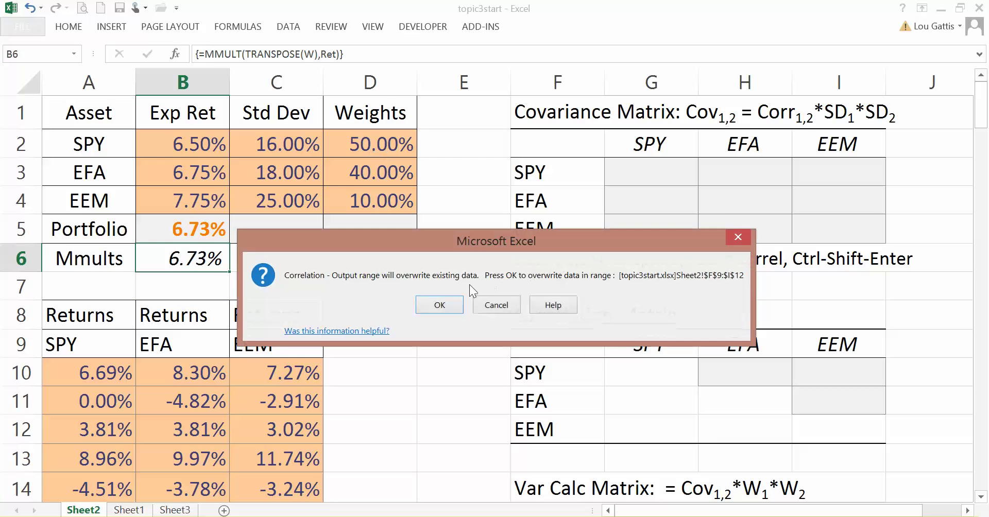
pyautogui.click(439, 304)
# Apply the Input cell style to the off-diagonal correlations in G11:G12 and H12.
pyautogui.click(702, 416)
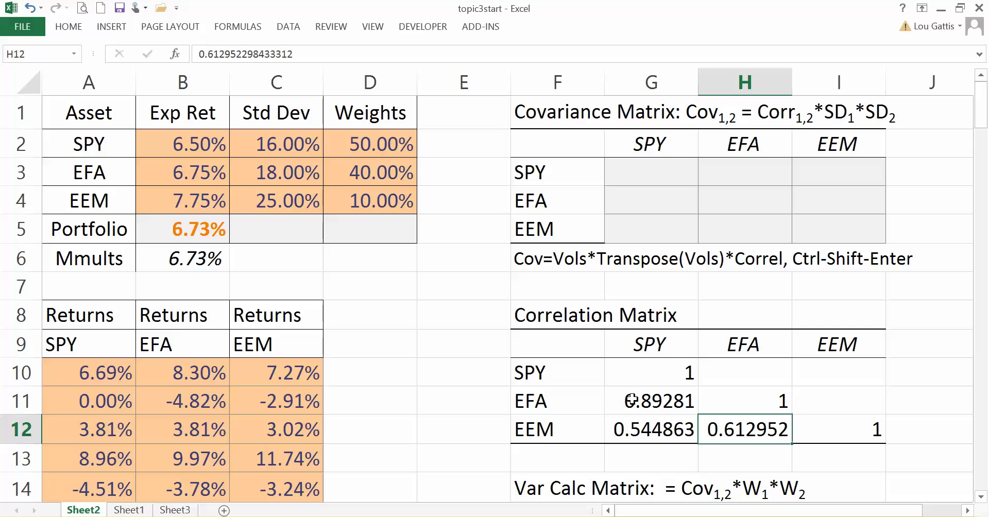
pyautogui.moveTo(632, 400); pyautogui.dragTo(644, 418)
pyautogui.keyDown('ctrl'); pyautogui.click(757, 430); pyautogui.keyUp('ctrl')
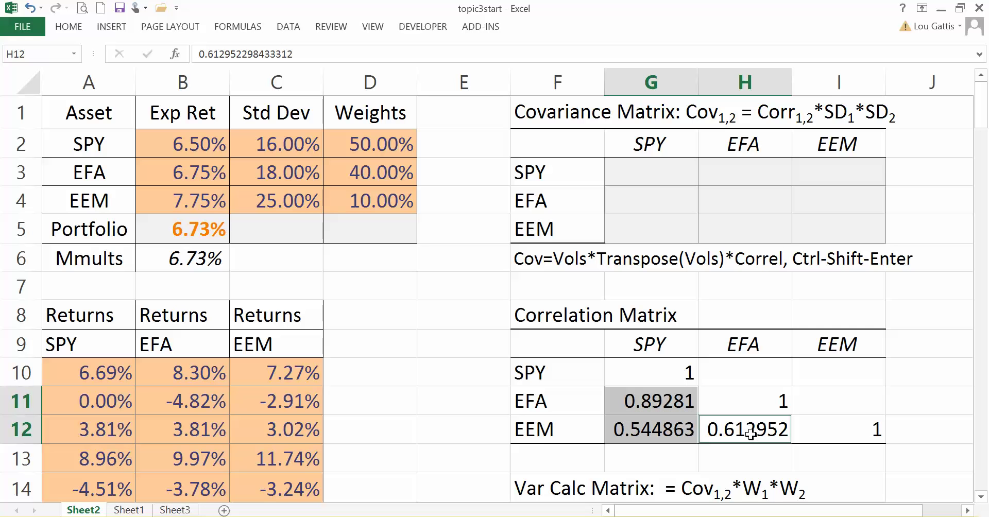
pyautogui.click(67, 31)
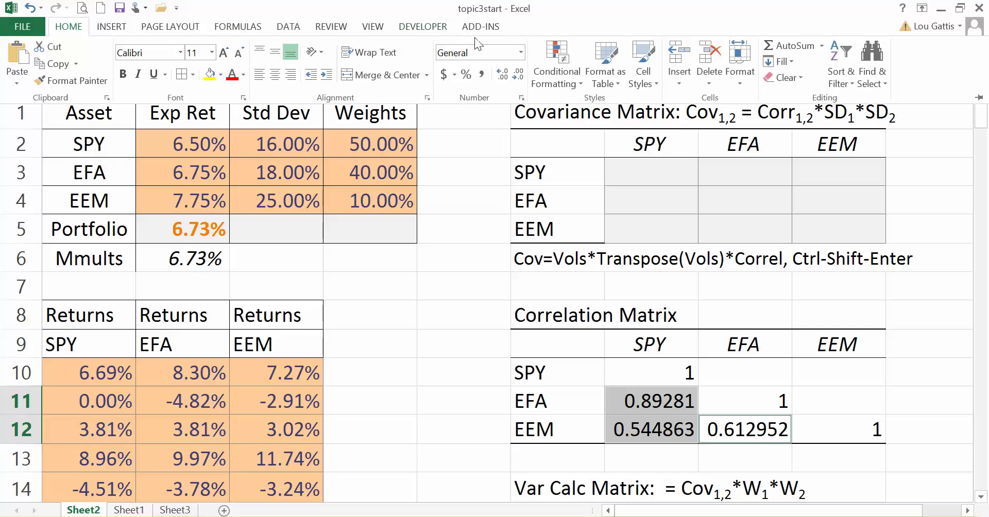
pyautogui.click(643, 72)
pyautogui.click(739, 160)
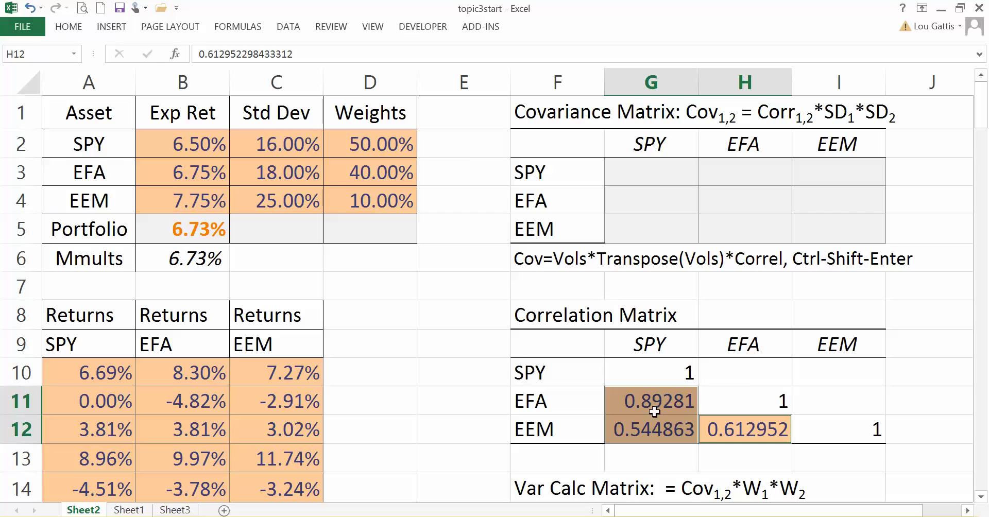
# Examine the correlation matrix in G10:I12, comparing its filled lower triangle and diagonal with the empty upper cells.
pyautogui.click(744, 384)
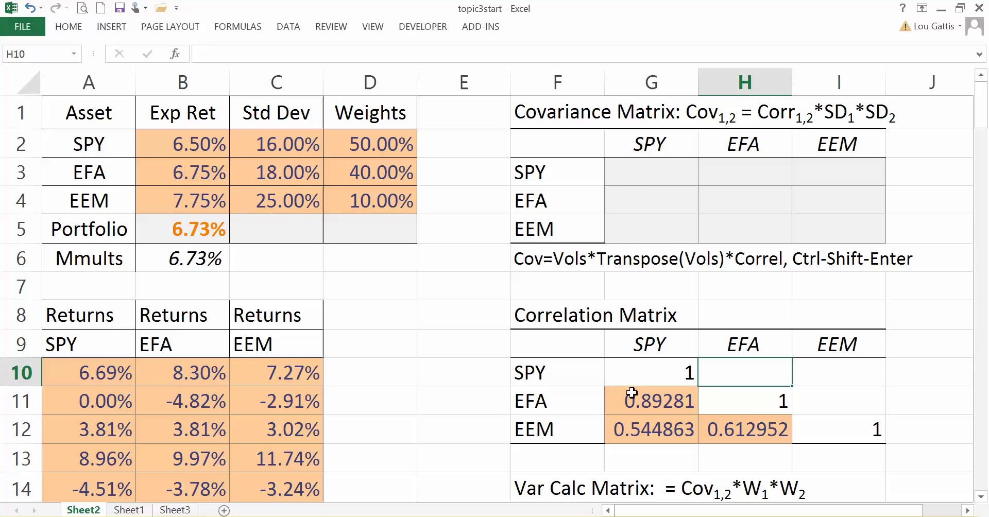
pyautogui.scroll(-1, 768, 432)
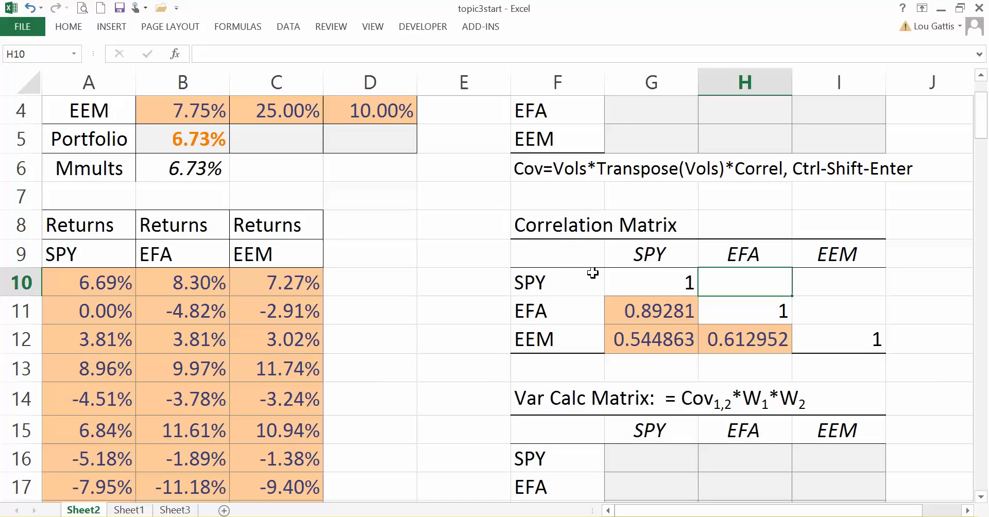
pyautogui.moveTo(644, 277); pyautogui.dragTo(859, 338)
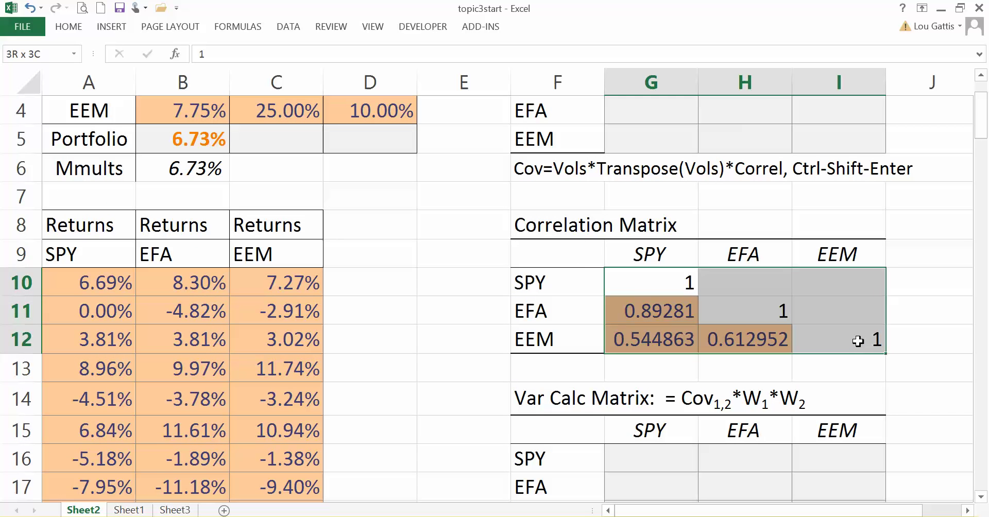
pyautogui.moveTo(664, 282); pyautogui.dragTo(838, 341)
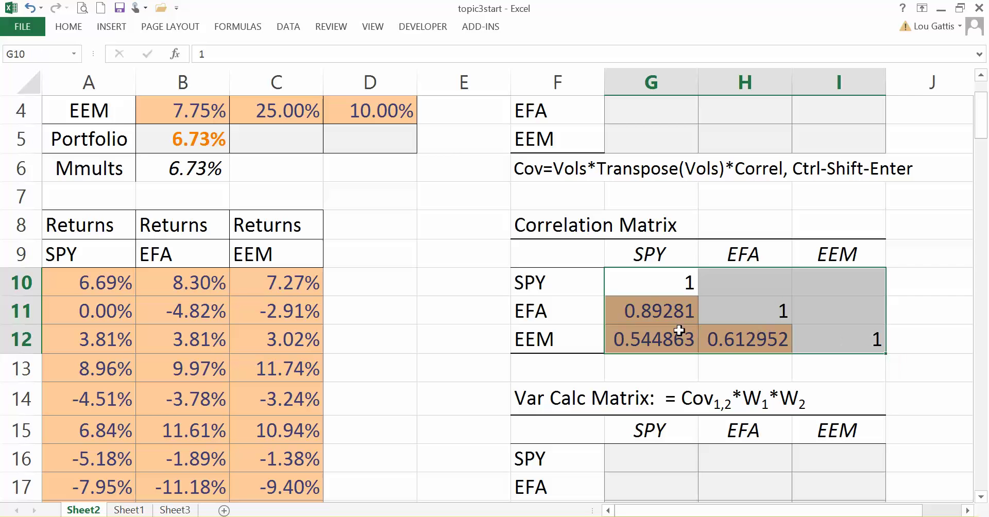
pyautogui.click(726, 291)
pyautogui.moveTo(633, 283); pyautogui.dragTo(664, 340)
pyautogui.keyDown('ctrl'); pyautogui.click(757, 340); pyautogui.keyUp('ctrl')
pyautogui.keyDown('ctrl'); pyautogui.click(830, 341); pyautogui.keyUp('ctrl')
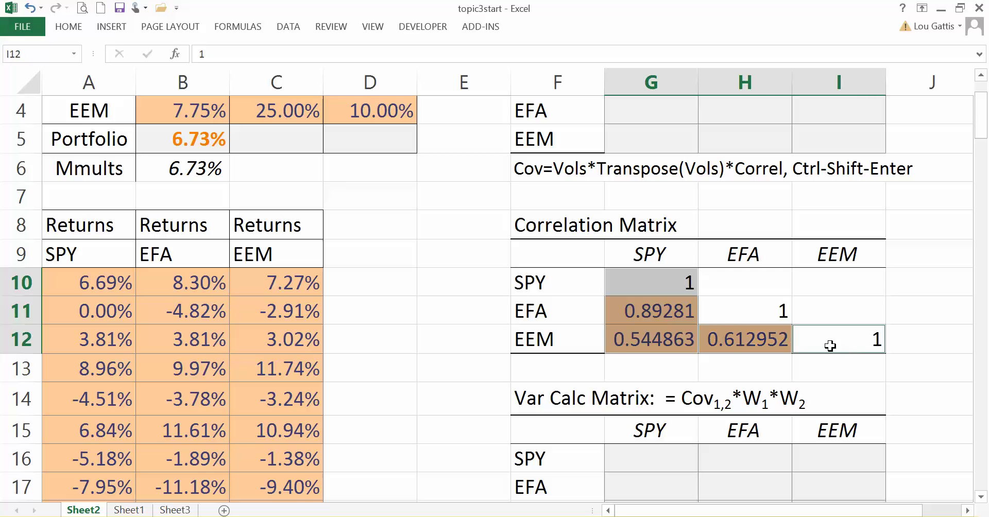
pyautogui.keyDown('ctrl'); pyautogui.click(742, 311); pyautogui.keyUp('ctrl')
# Link the SPY–EFA correlation in H10 to its mirror cell with the formula =G11.
pyautogui.click(733, 288)
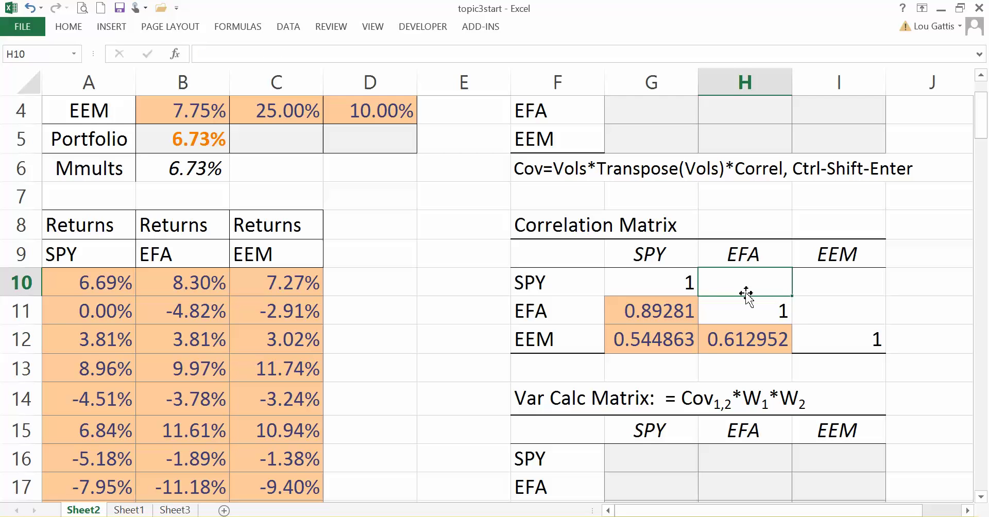
pyautogui.write('=')
pyautogui.press('Left')
pyautogui.press('Down')
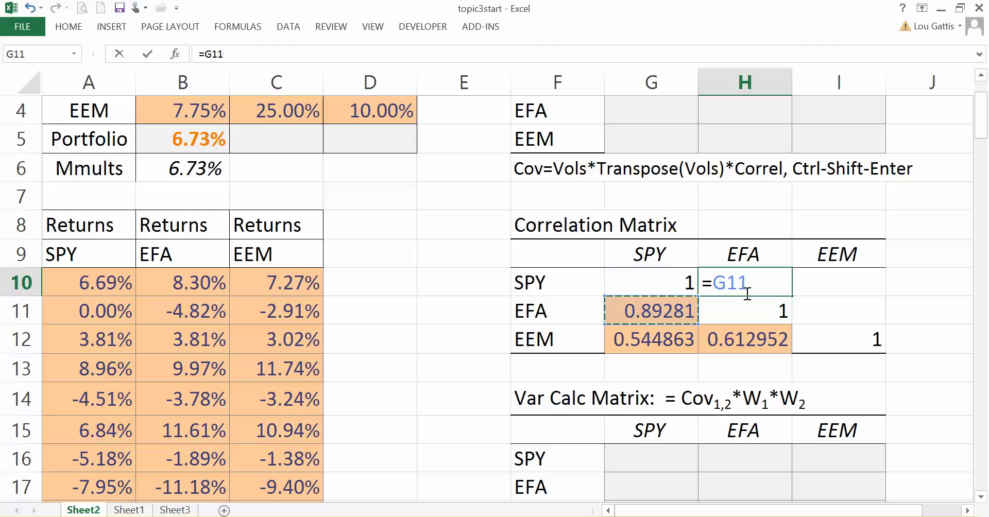
pyautogui.press('Return')
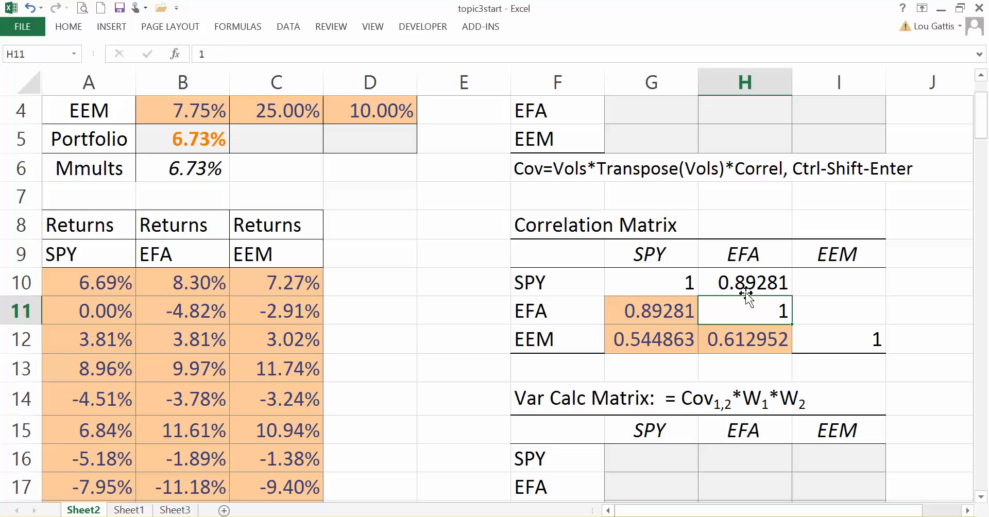
# Link the SPY–EEM correlation in I10 to its mirror cell G12.
pyautogui.press('Up')
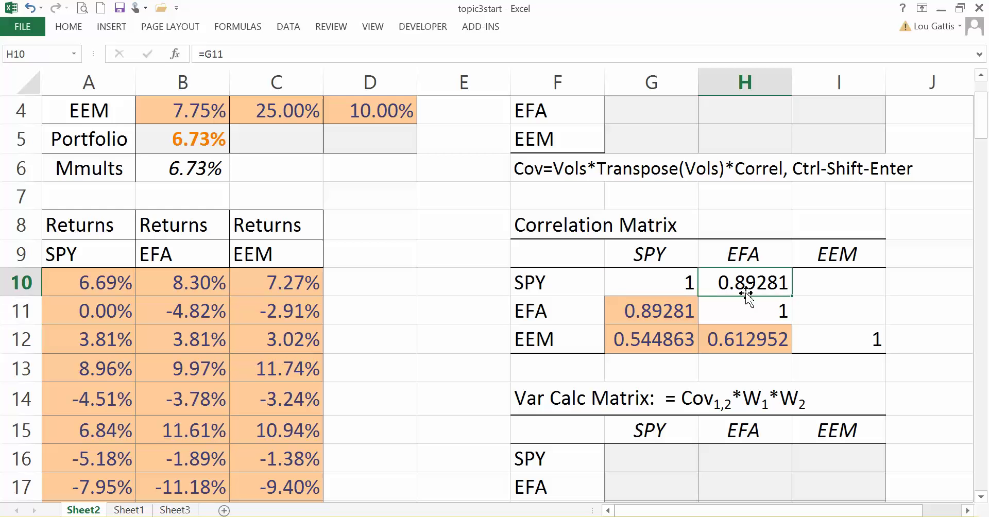
pyautogui.press('Right')
pyautogui.write('=')
pyautogui.press('Down')
pyautogui.press('Left')
pyautogui.press('Left')
pyautogui.press('Left')
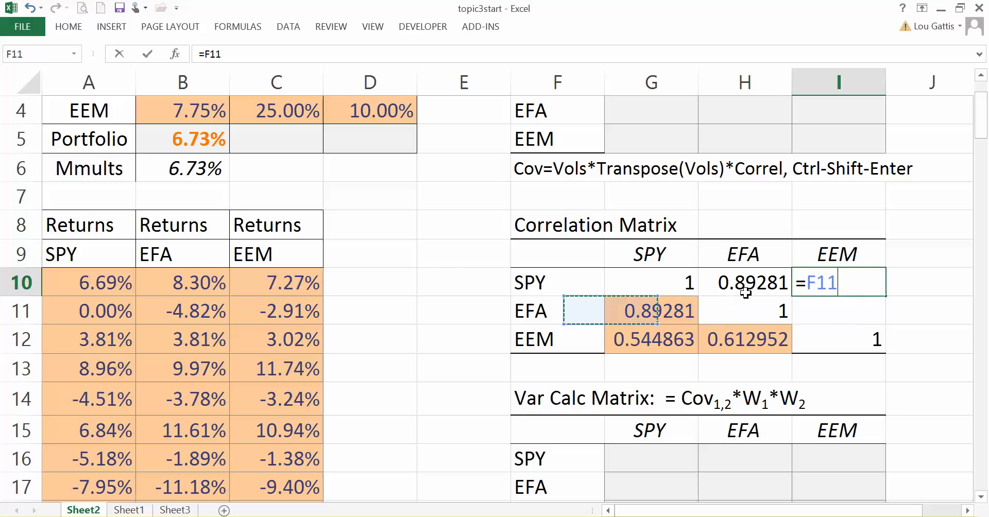
pyautogui.press('Right')
pyautogui.press('Down')
pyautogui.press('Return')
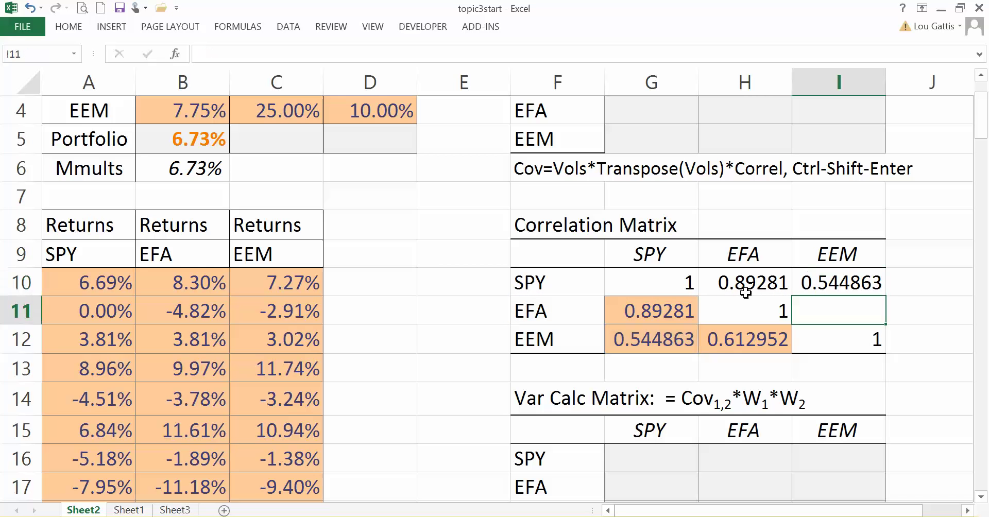
# Link the EFA–EEM correlation in I11 to its mirror cell H12.
pyautogui.write('=')
pyautogui.press('Down')
pyautogui.press('Left')
pyautogui.press('Return')
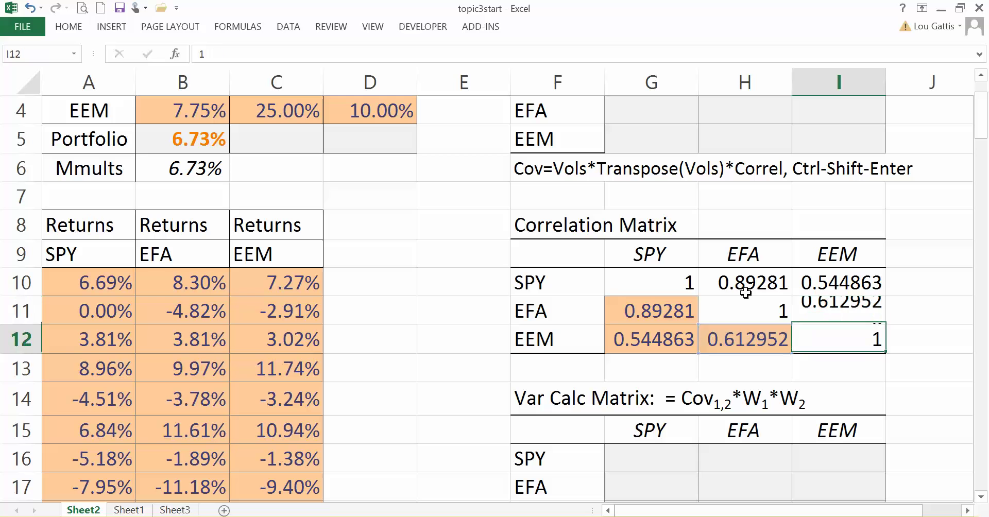
# Apply the Calculation cell style to the linked correlations in H10, I10 and I11.
pyautogui.click(748, 281)
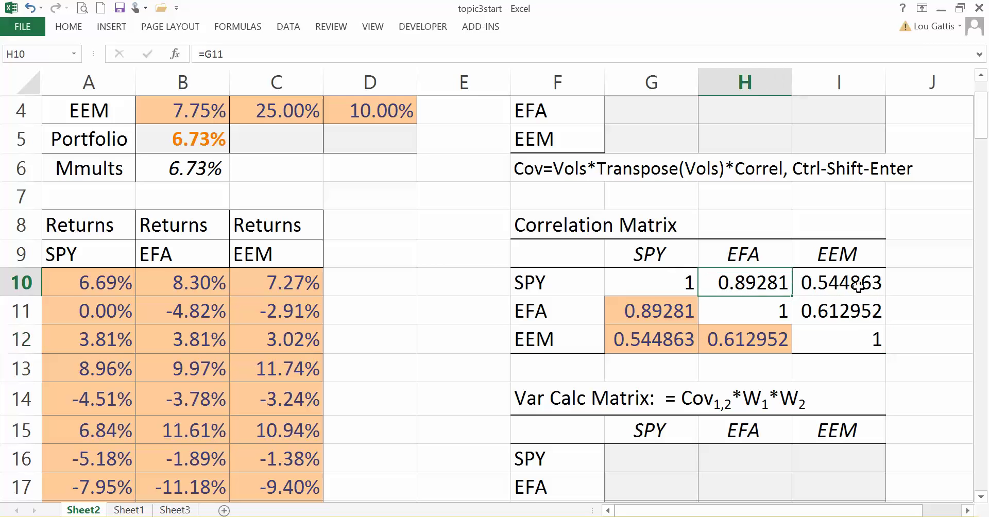
pyautogui.keyDown('ctrl'); pyautogui.click(856, 287); pyautogui.keyUp('ctrl')
pyautogui.keyDown('ctrl'); pyautogui.click(867, 310); pyautogui.keyUp('ctrl')
pyautogui.click(69, 26)
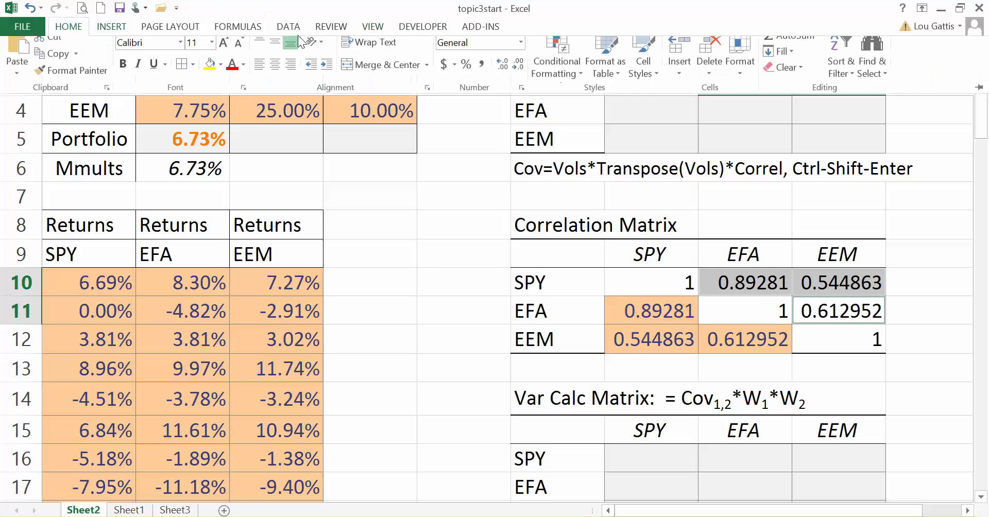
pyautogui.click(644, 75)
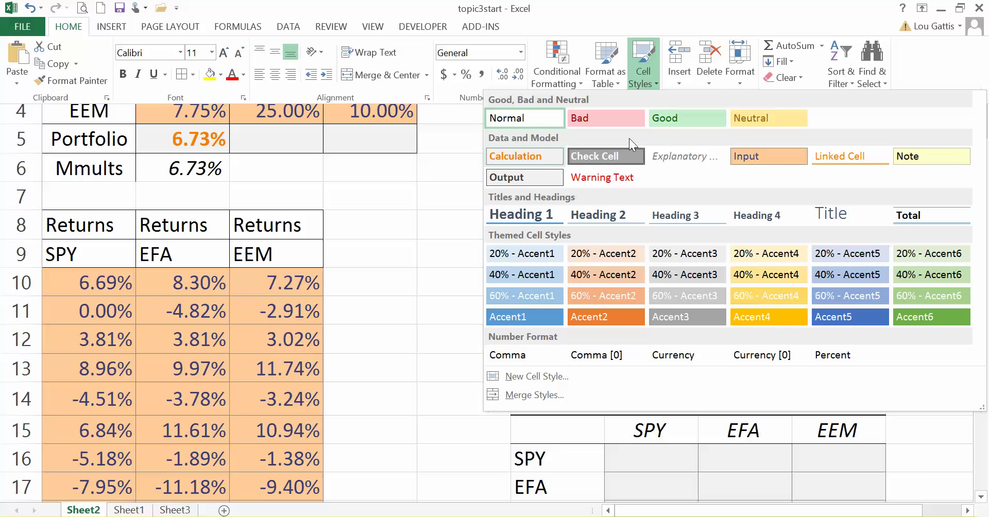
pyautogui.click(524, 156)
pyautogui.click(464, 398)
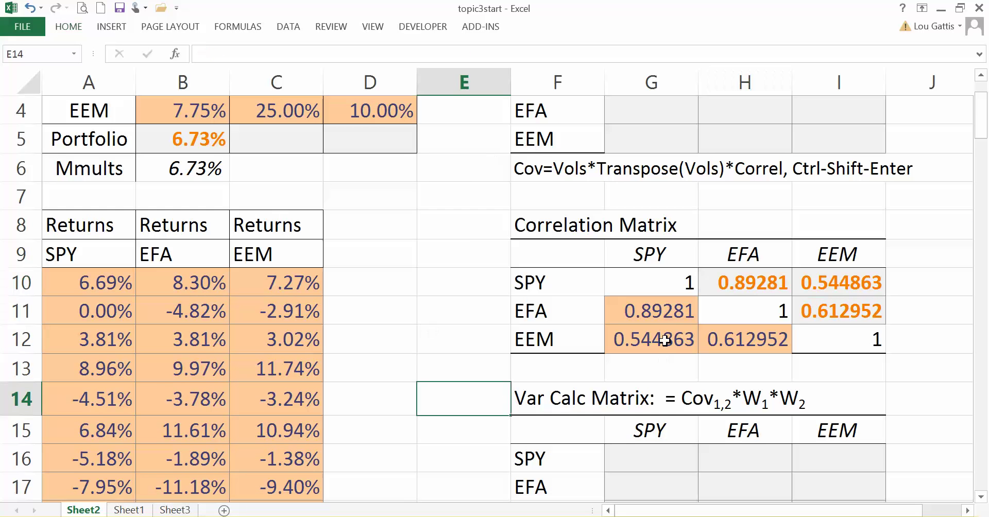
# Compare the correlations in G11:H12 with the monthly SPY, EFA and EEM return columns they are based on.
pyautogui.moveTo(656, 312); pyautogui.dragTo(654, 337)
pyautogui.click(724, 337)
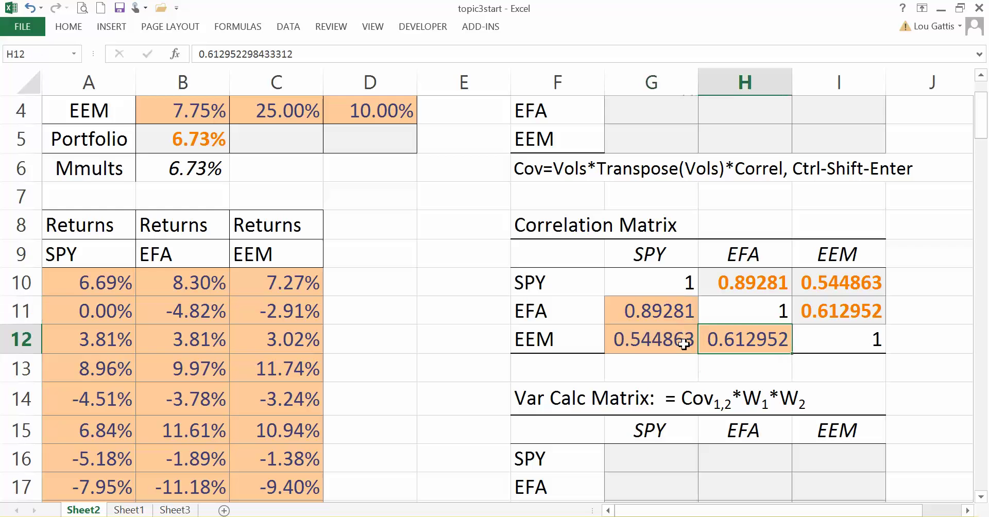
pyautogui.click(681, 343)
pyautogui.click(631, 303)
pyautogui.click(157, 288)
pyautogui.click(157, 366)
pyautogui.click(278, 337)
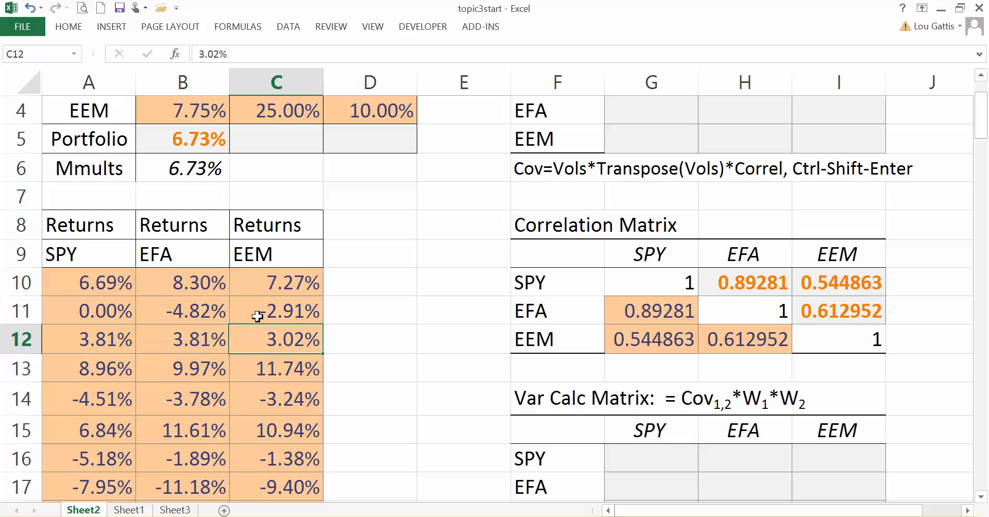
pyautogui.moveTo(70, 275); pyautogui.dragTo(278, 399)
pyautogui.click(641, 319)
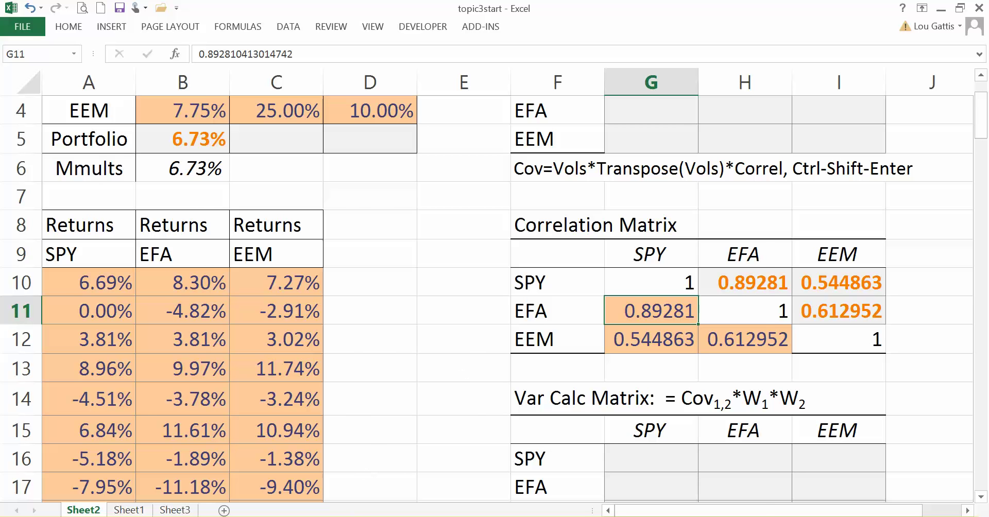
# Switch to PowerPoint, review the slides on covariance and correlation back to the Covariance and Correlation Example, and return to the Excel workbook.
pyautogui.hotkey('alt', 'Tab')
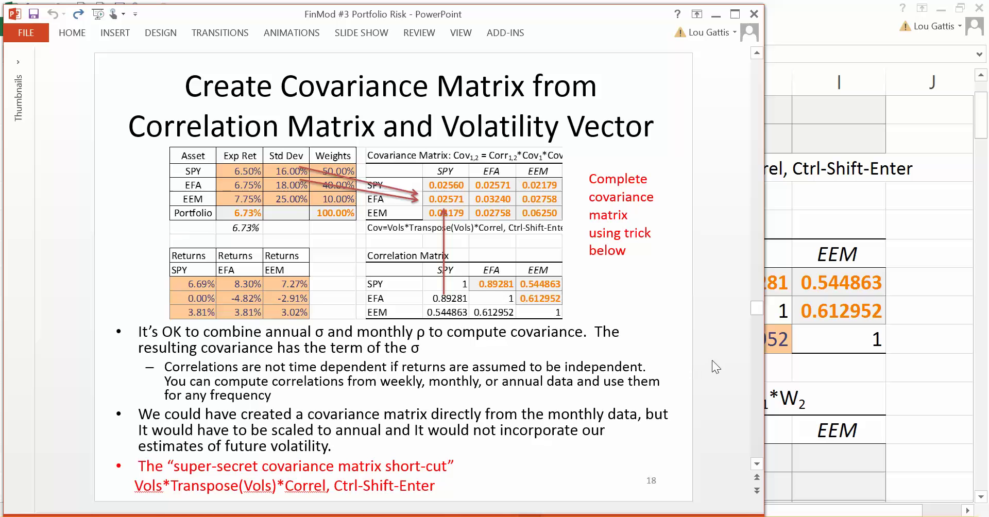
pyautogui.scroll(1, 712, 361)
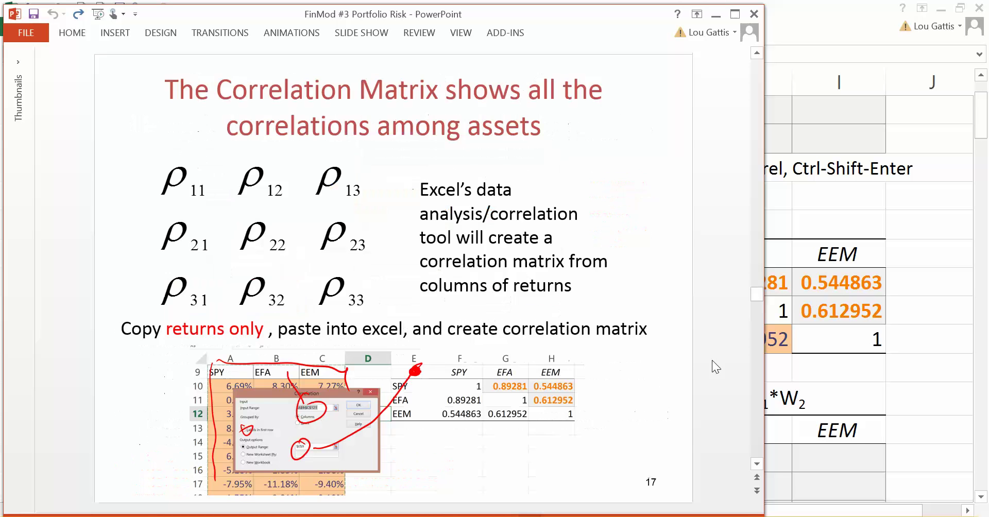
pyautogui.scroll(1, 711, 359)
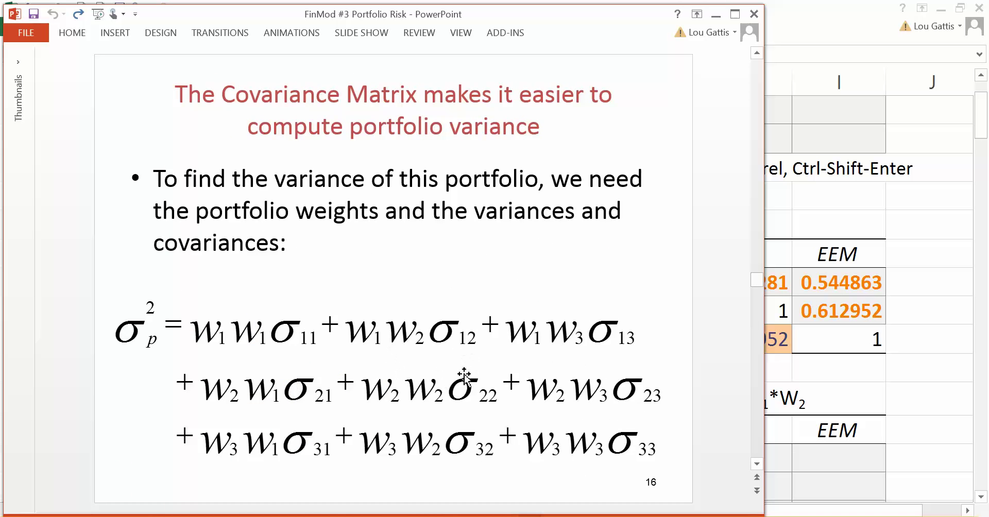
pyautogui.scroll(1, 464, 376)
pyautogui.scroll(-1, 466, 378)
pyautogui.scroll(-1, 468, 381)
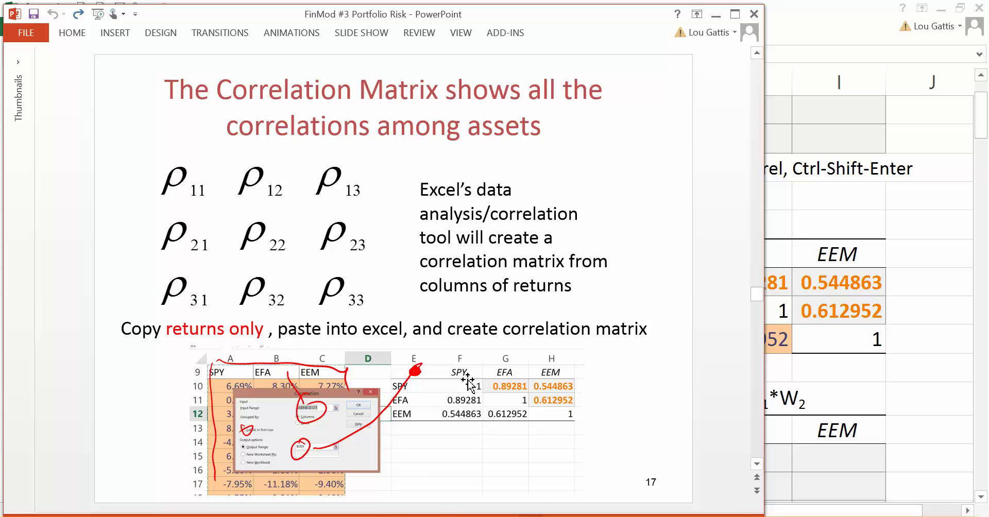
pyautogui.scroll(2, 468, 382)
pyautogui.scroll(1, 475, 372)
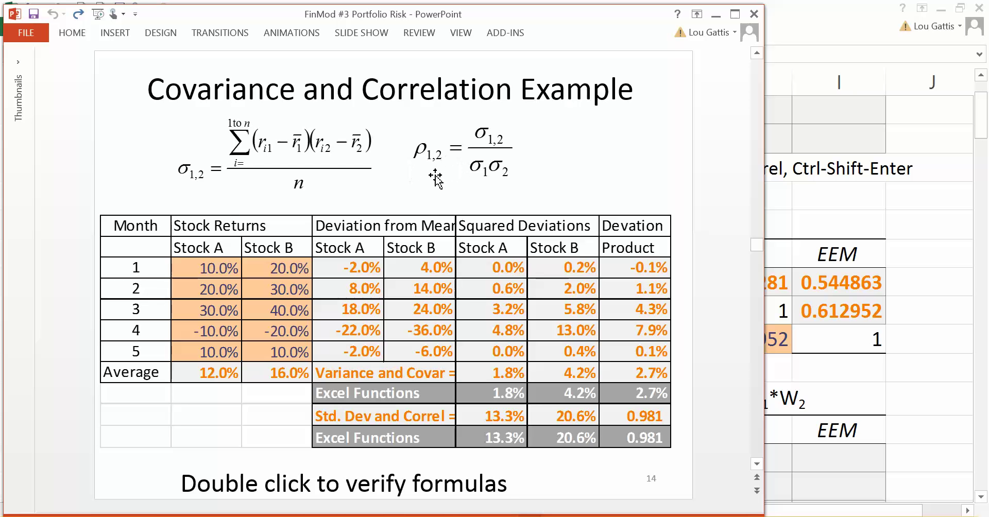
pyautogui.click(870, 319)
pyautogui.scroll(1, 787, 314)
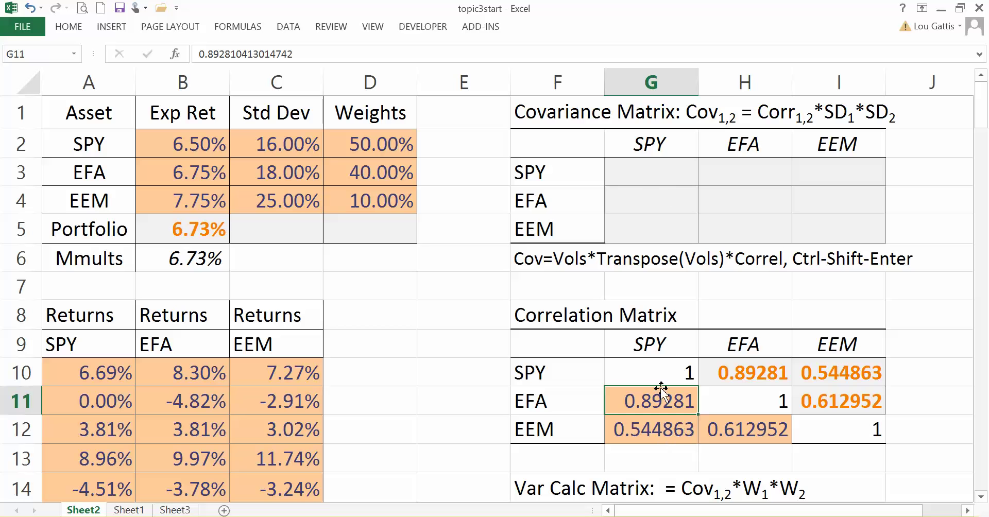
# Calculate the SPY–EFA covariance in G4 from the correlation and both standard deviations with the formula =G11*C2*C3.
pyautogui.moveTo(638, 371); pyautogui.dragTo(850, 432)
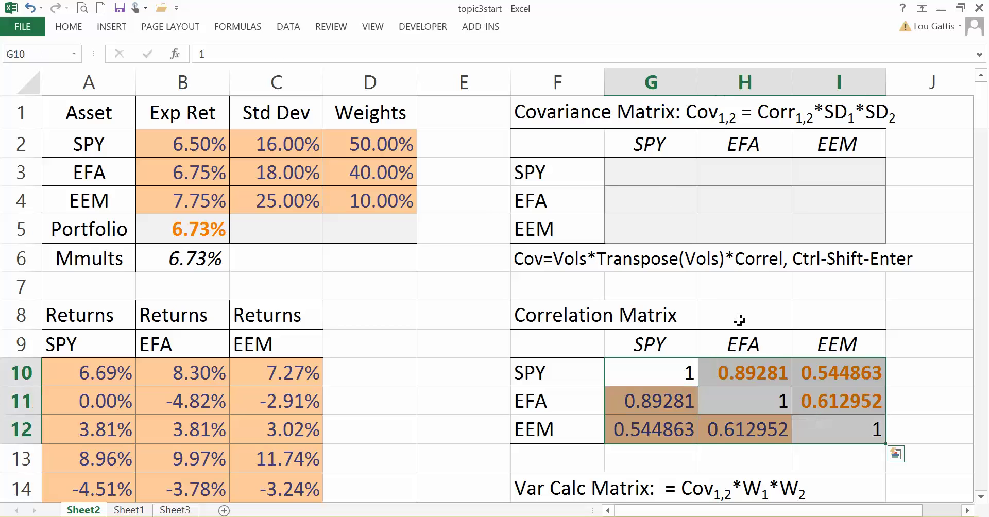
pyautogui.click(631, 168)
pyautogui.press('Down')
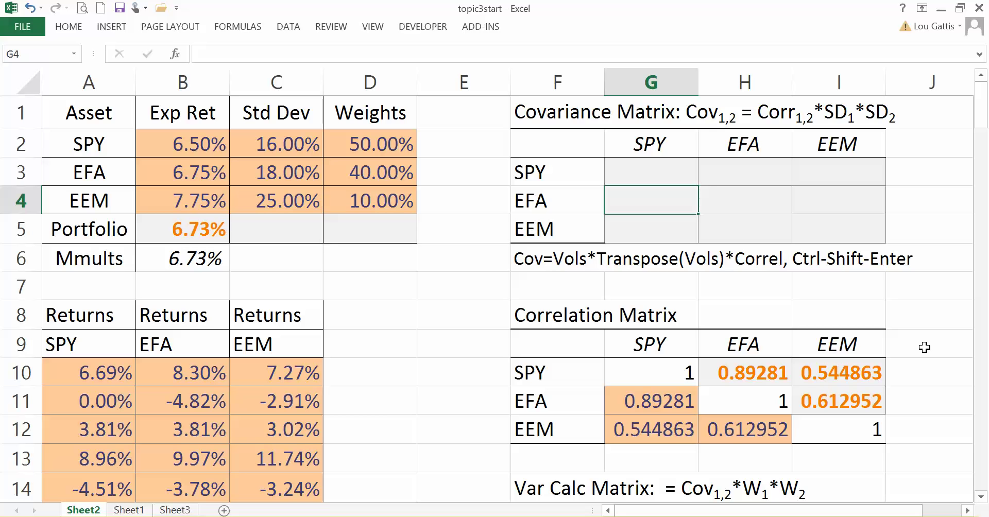
pyautogui.write('=')
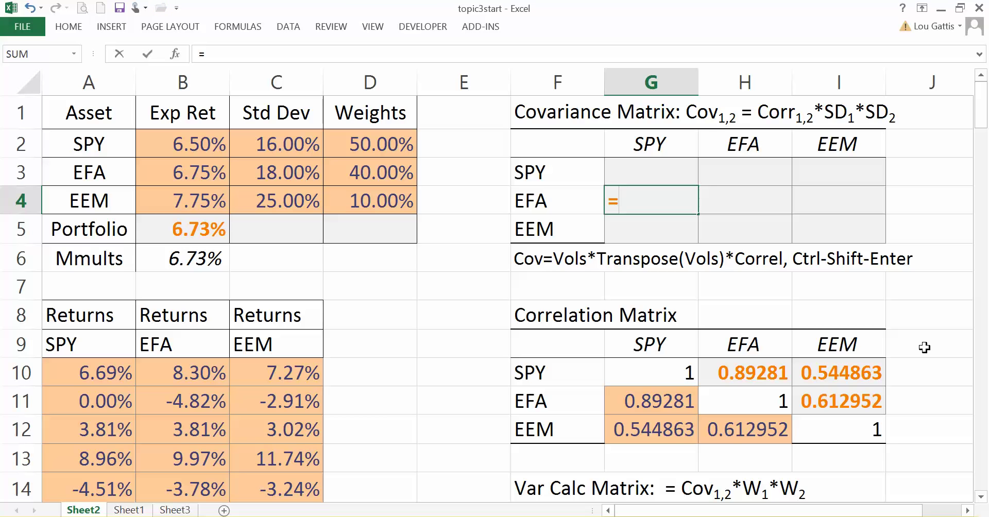
pyautogui.click(649, 405)
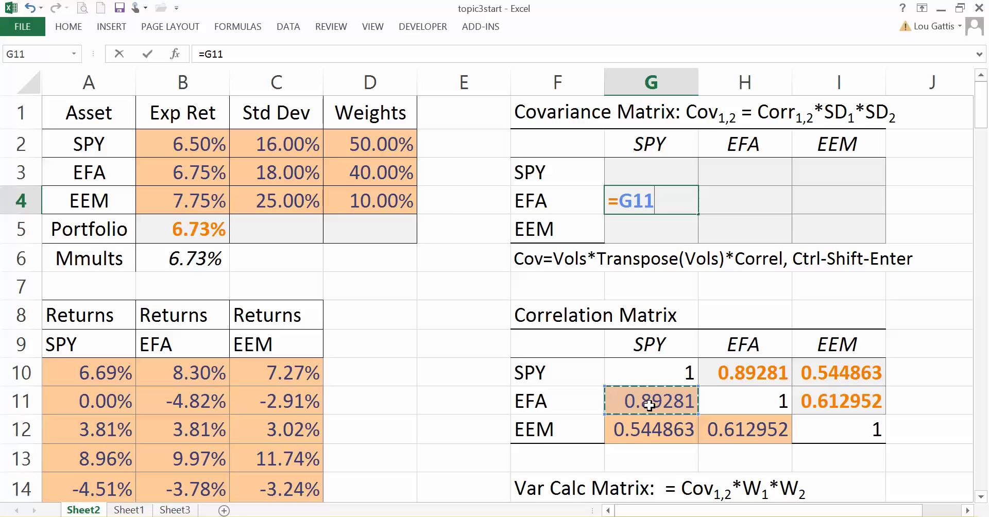
pyautogui.write('*')
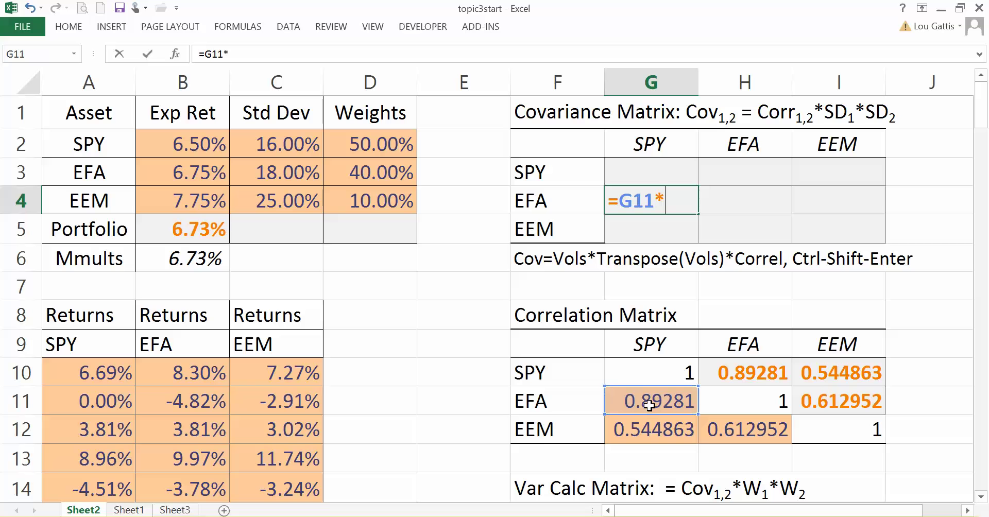
pyautogui.click(270, 146)
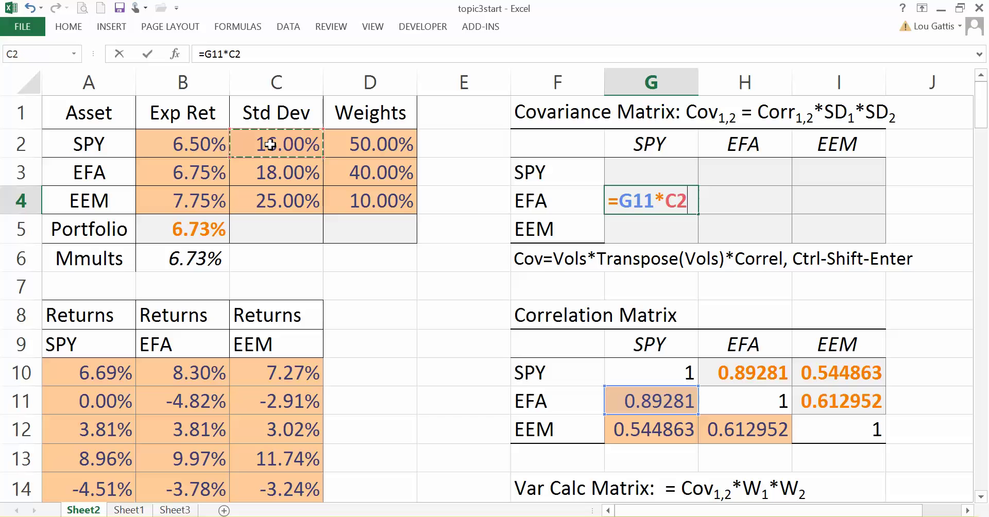
pyautogui.write('*')
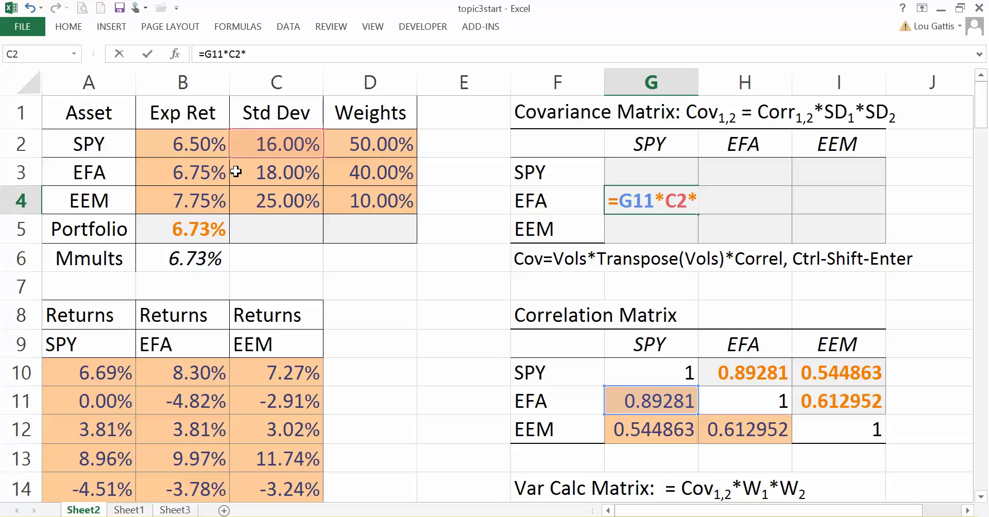
pyautogui.click(277, 177)
pyautogui.press('Return')
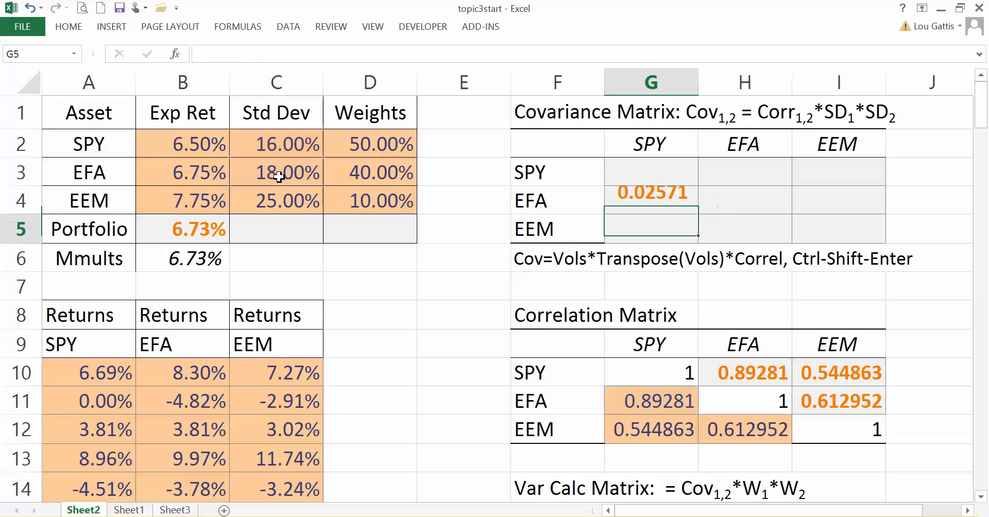
pyautogui.press('Up')
pyautogui.press('Down')
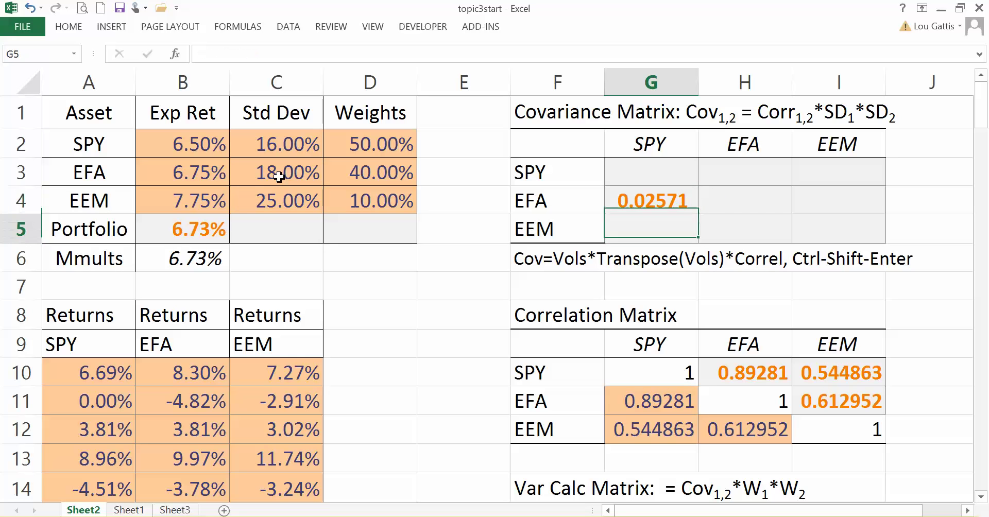
pyautogui.press('Right')
pyautogui.press('Up')
pyautogui.press('Up')
pyautogui.press('Right')
pyautogui.press('Down')
pyautogui.press('Up')
pyautogui.press('Left')
pyautogui.press('Right')
pyautogui.press('Down')
pyautogui.press('Down')
pyautogui.press('Left')
pyautogui.press('Left')
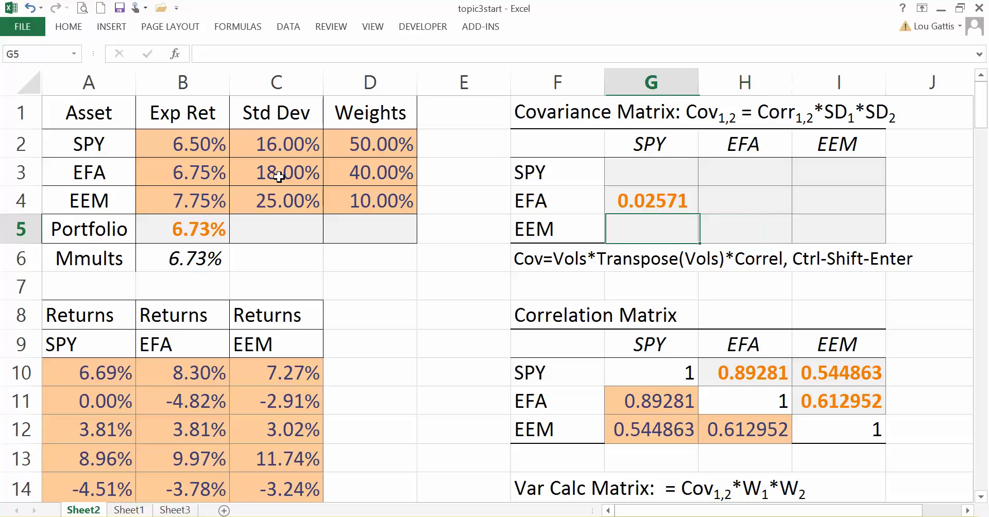
# Clear the single-cell covariance formula from G4 in the covariance matrix.
pyautogui.press('Up')
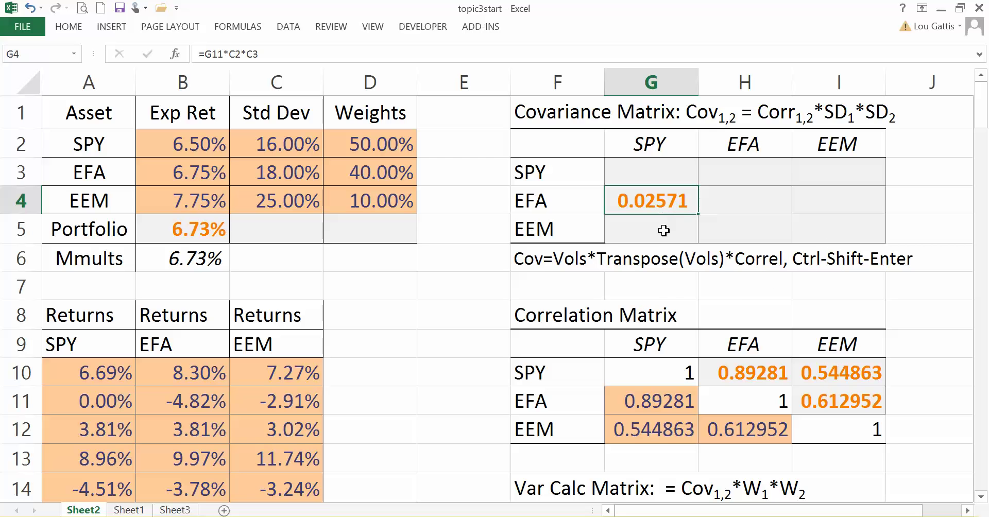
pyautogui.press('Delete')
pyautogui.moveTo(661, 163); pyautogui.dragTo(829, 237)
pyautogui.click(767, 278)
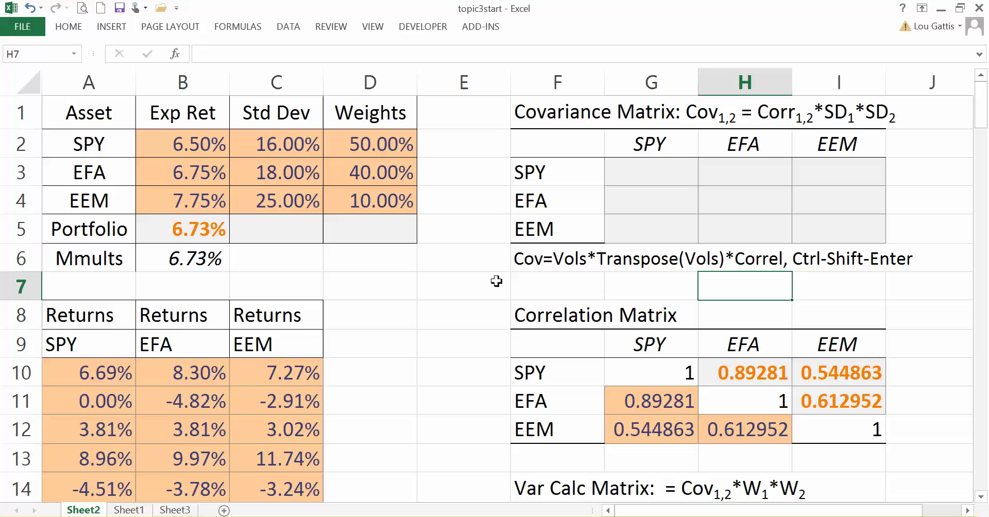
# Name the correlation matrix range G10:I12 corr.
pyautogui.moveTo(638, 363); pyautogui.dragTo(822, 429)
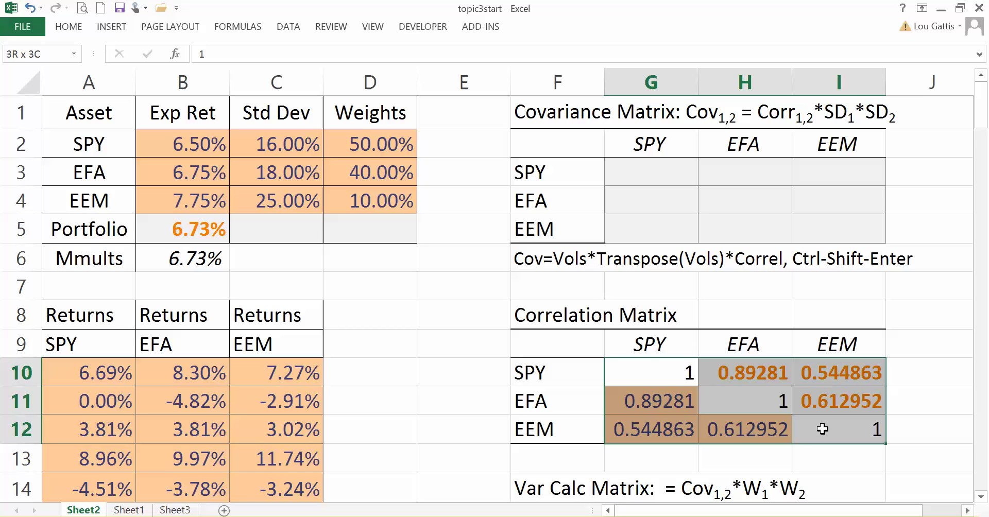
pyautogui.click(50, 54)
pyautogui.write('co')
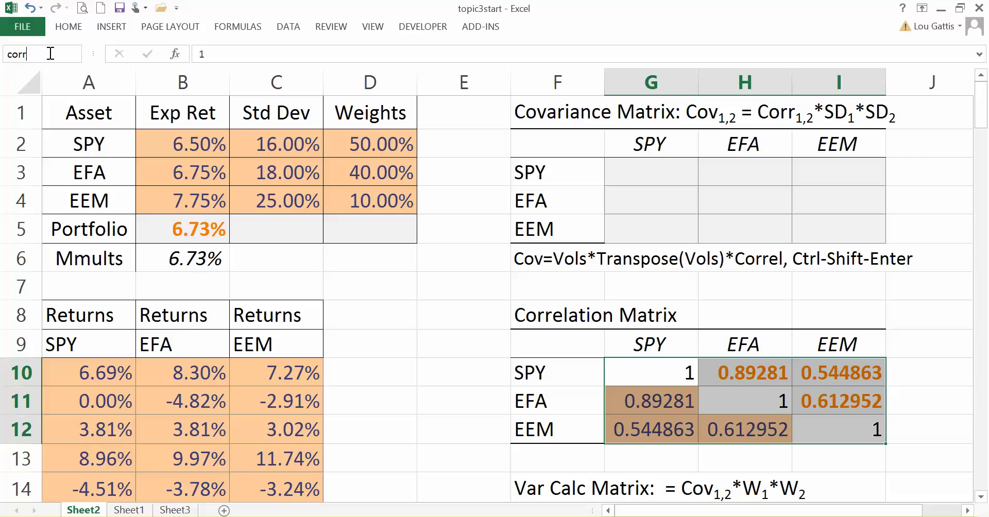
pyautogui.write('rr')
pyautogui.press('Return')
# Name the standard deviations in C2:C4 vols and check that both ranges carry their names.
pyautogui.moveTo(278, 144); pyautogui.dragTo(276, 196)
pyautogui.click(51, 52)
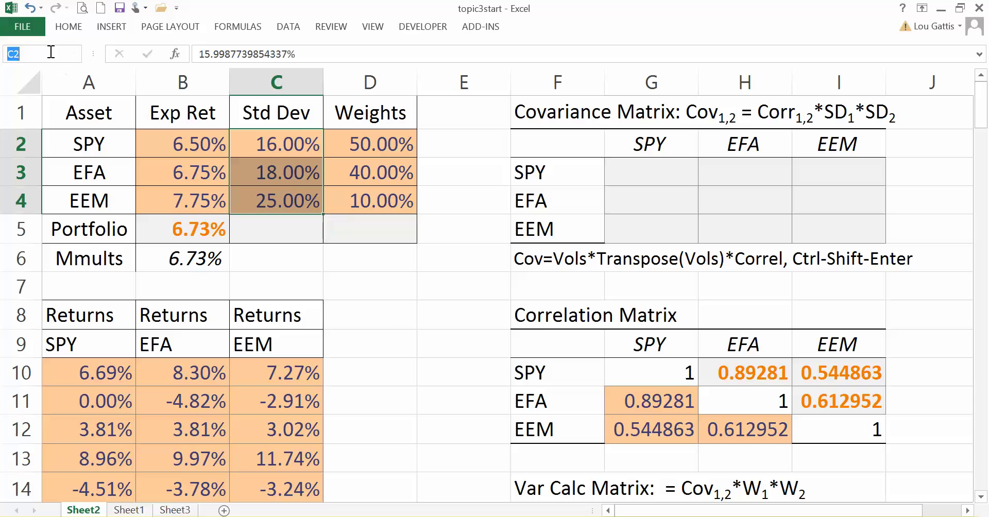
pyautogui.write('vols')
pyautogui.moveTo(662, 373); pyautogui.dragTo(850, 429)
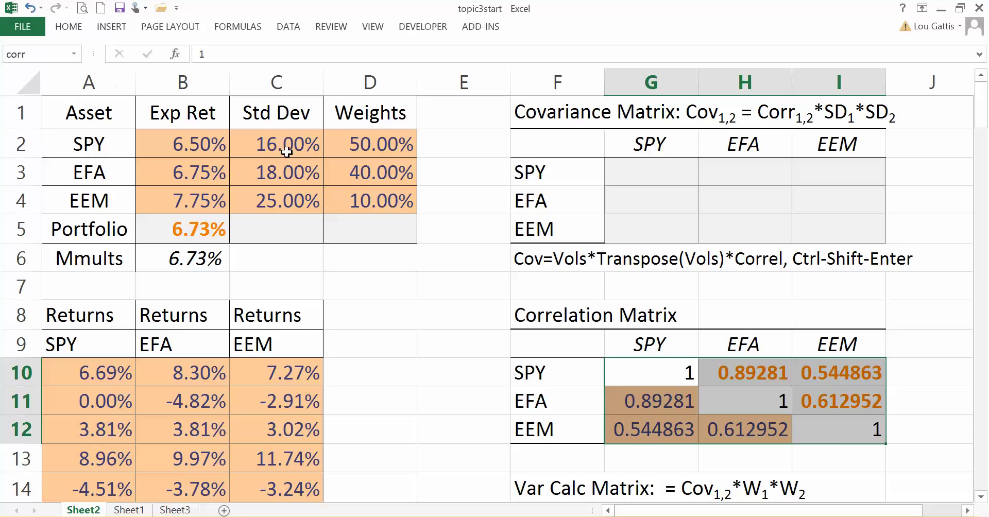
pyautogui.moveTo(286, 152); pyautogui.dragTo(286, 202)
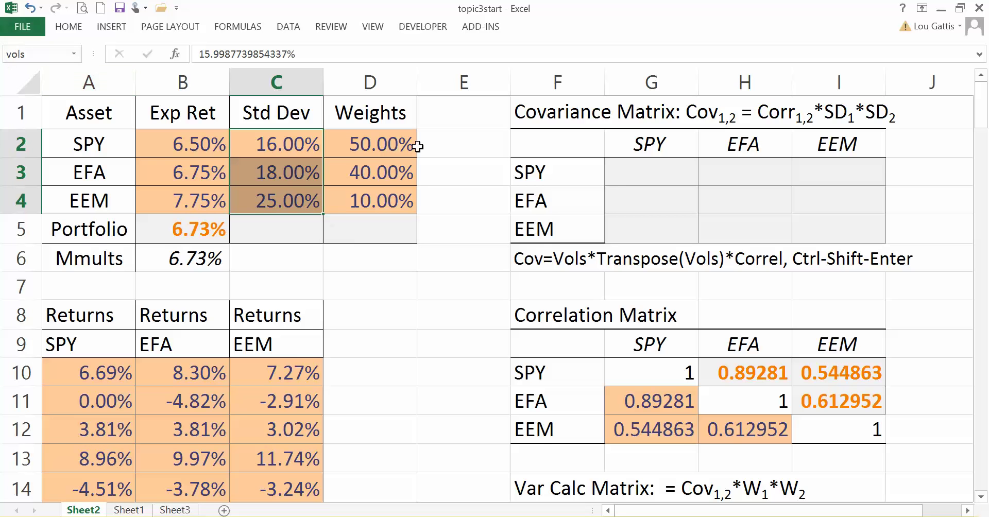
# Fill the covariance matrix G3:I5 with the array formula =vols*TRANSPOSE(vols)*corr.
pyautogui.click(661, 178)
pyautogui.moveTo(664, 173); pyautogui.dragTo(818, 232)
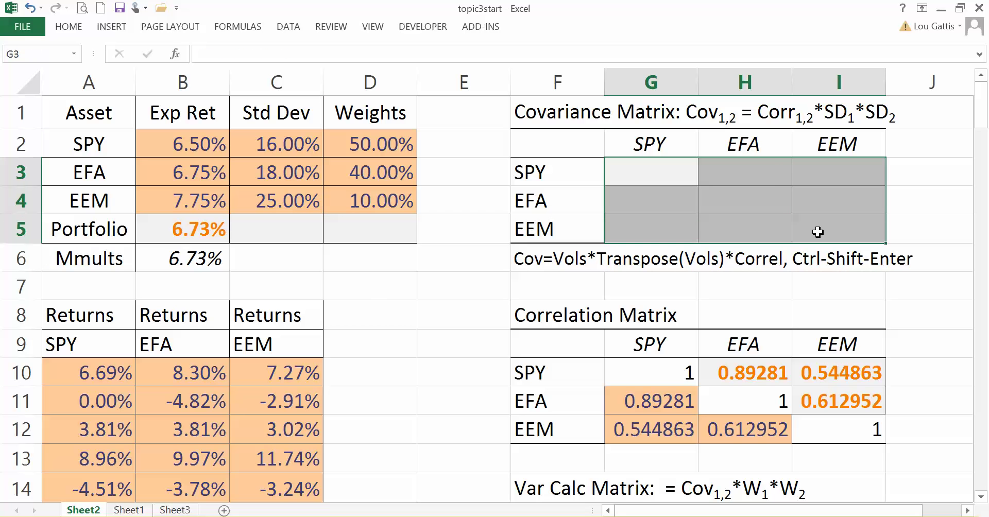
pyautogui.write('=')
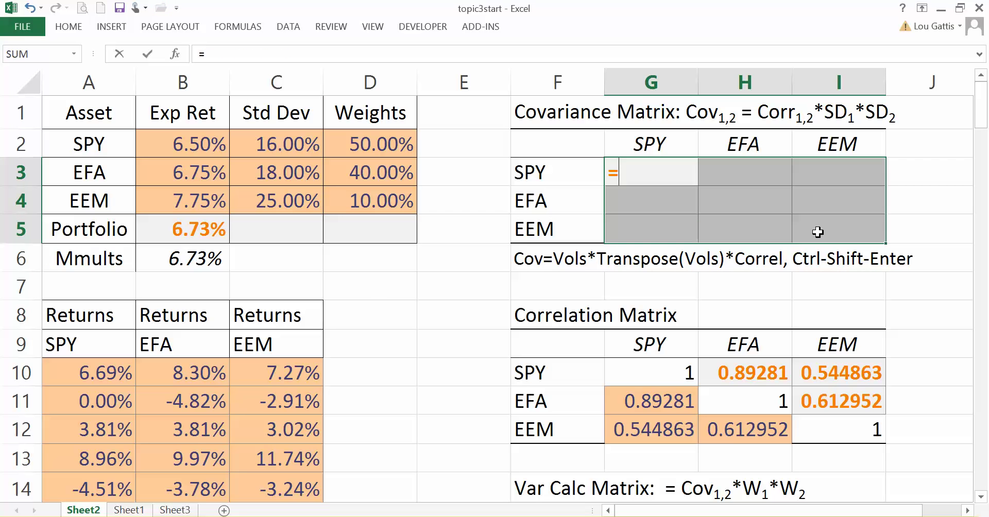
pyautogui.write('vols')
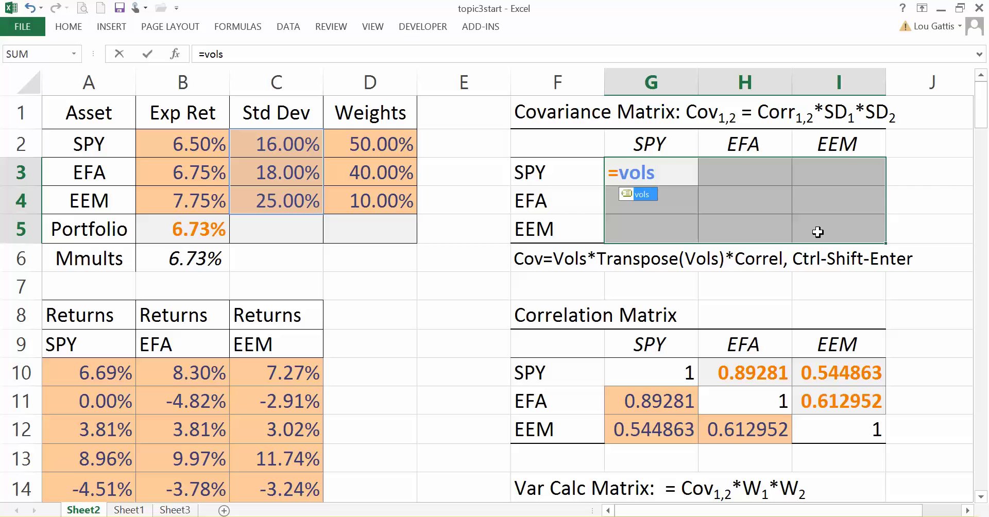
pyautogui.write('*')
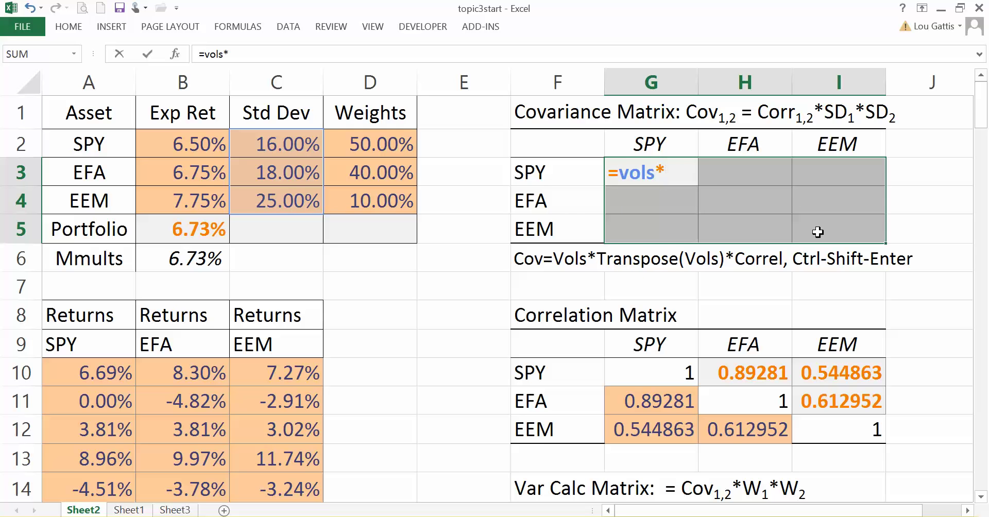
pyautogui.write('tra')
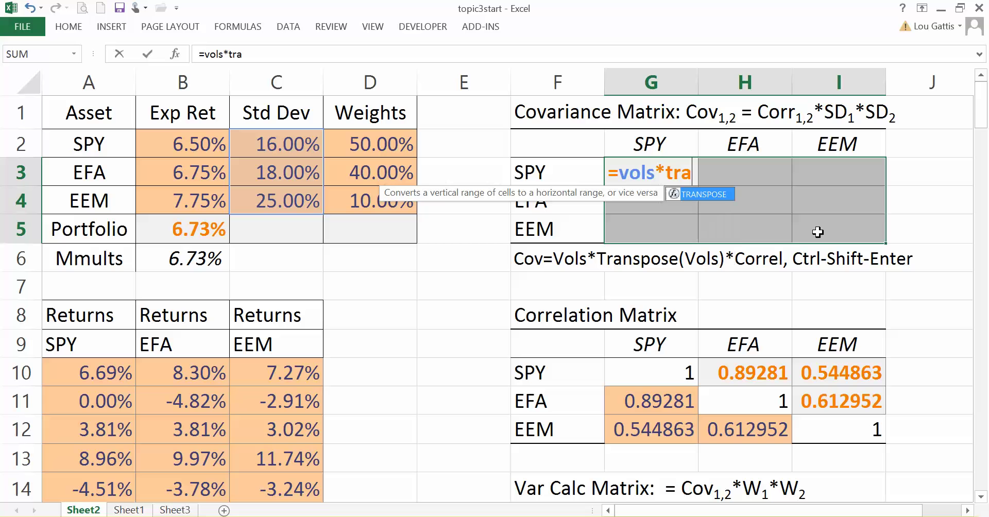
pyautogui.write('nspose(')
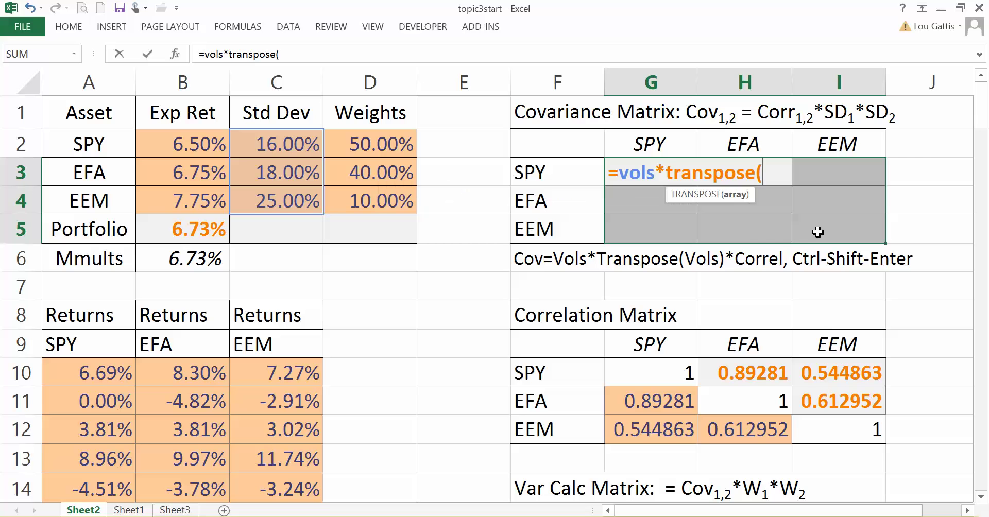
pyautogui.write('vols)')
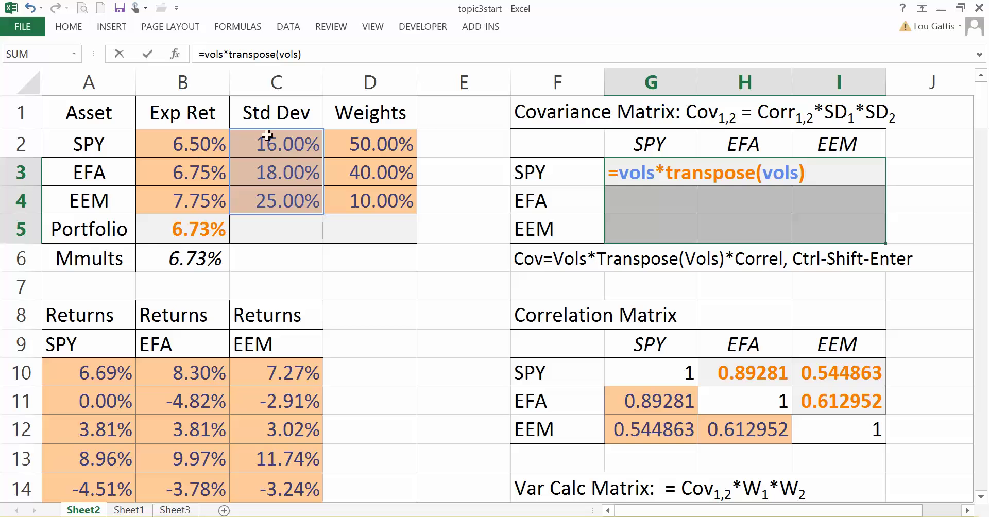
pyautogui.write('*corr')
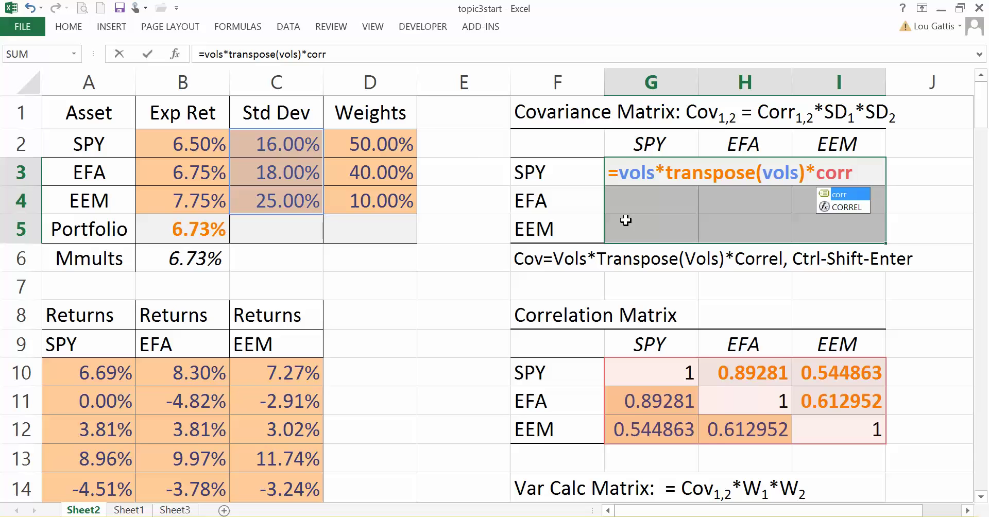
pyautogui.hotkey('ctrl', 'shift', 'Return')
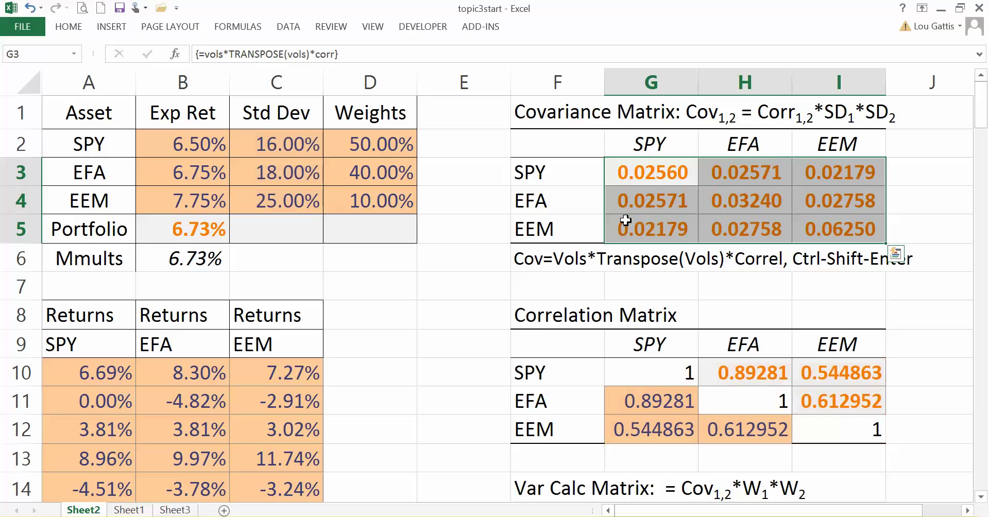
# Open the array formula of the covariance matrix G3:I5 and commit it again as an array formula.
pyautogui.click(661, 210)
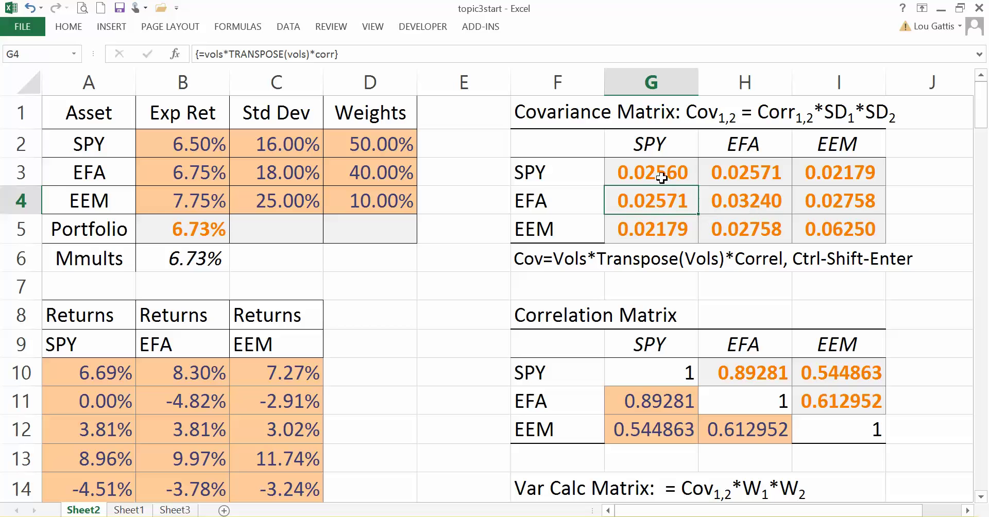
pyautogui.moveTo(652, 175); pyautogui.dragTo(830, 229)
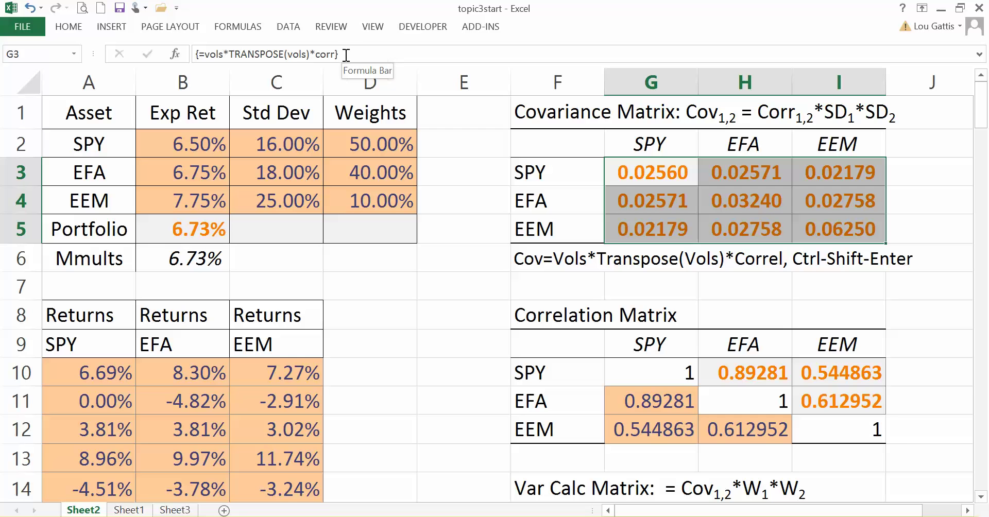
pyautogui.moveTo(346, 54); pyautogui.dragTo(222, 44)
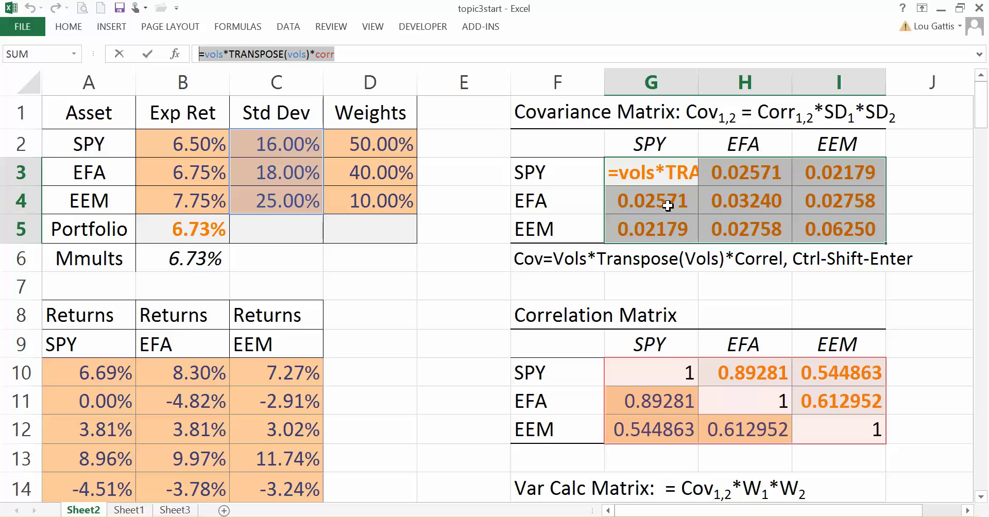
pyautogui.hotkey('ctrl', 'shift', 'Return')
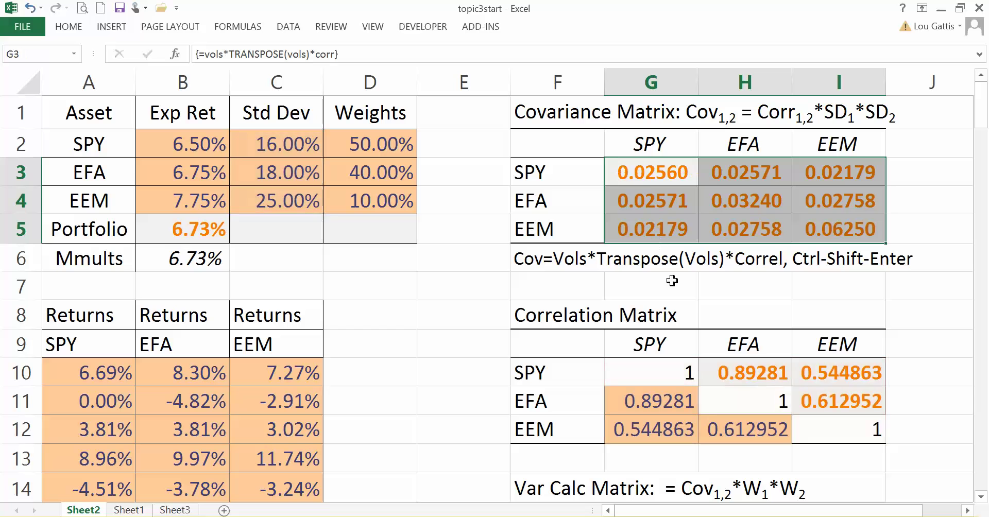
# Examine how the covariance matrix's array formula draws on the standard deviations in C2:C4 and the correlation matrix G10:I12.
pyautogui.click(669, 281)
pyautogui.click(641, 201)
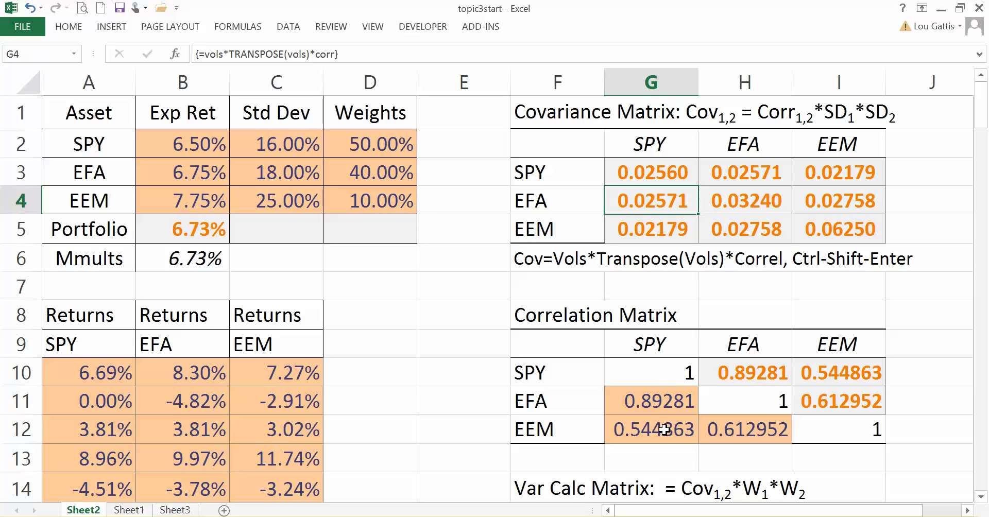
pyautogui.click(655, 171)
pyautogui.moveTo(284, 147); pyautogui.dragTo(278, 204)
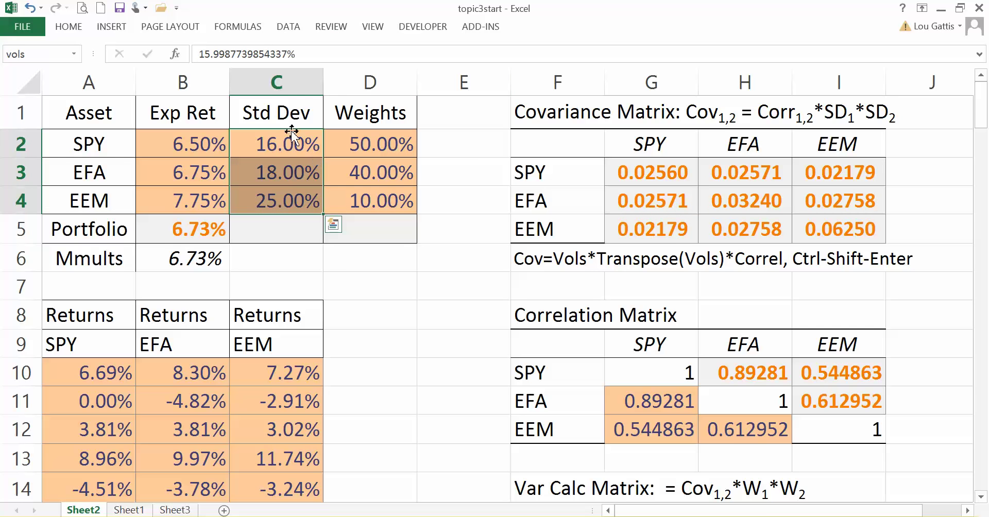
pyautogui.moveTo(664, 373); pyautogui.dragTo(839, 442)
pyautogui.click(645, 178)
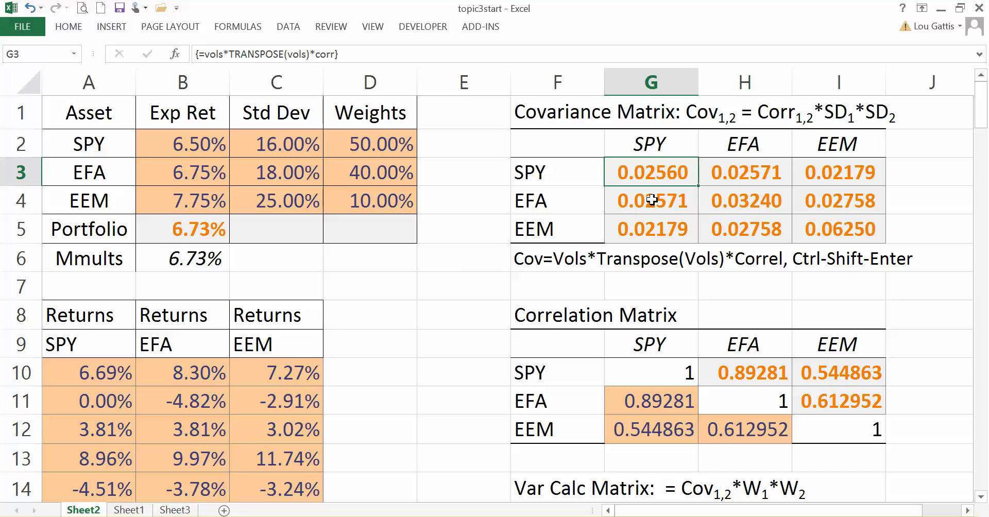
pyautogui.click(652, 200)
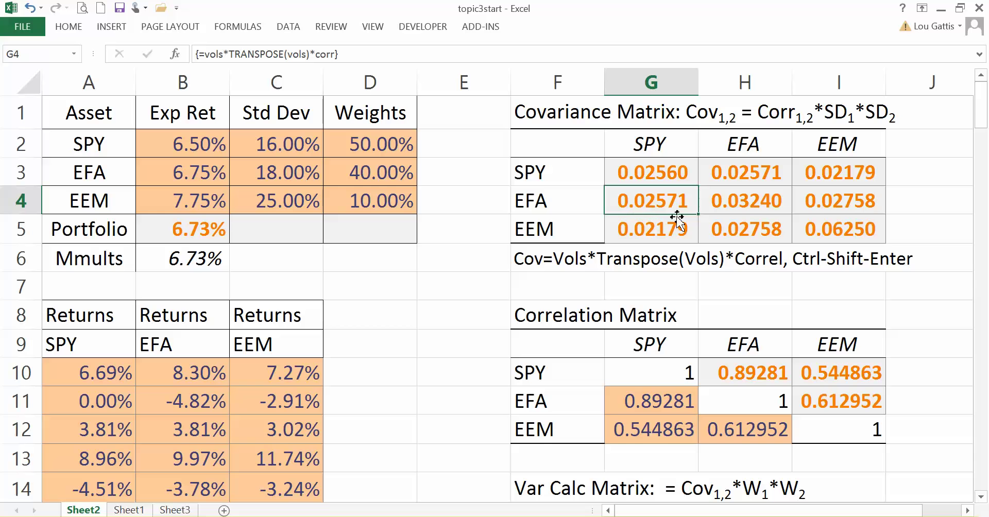
pyautogui.moveTo(287, 137); pyautogui.dragTo(271, 202)
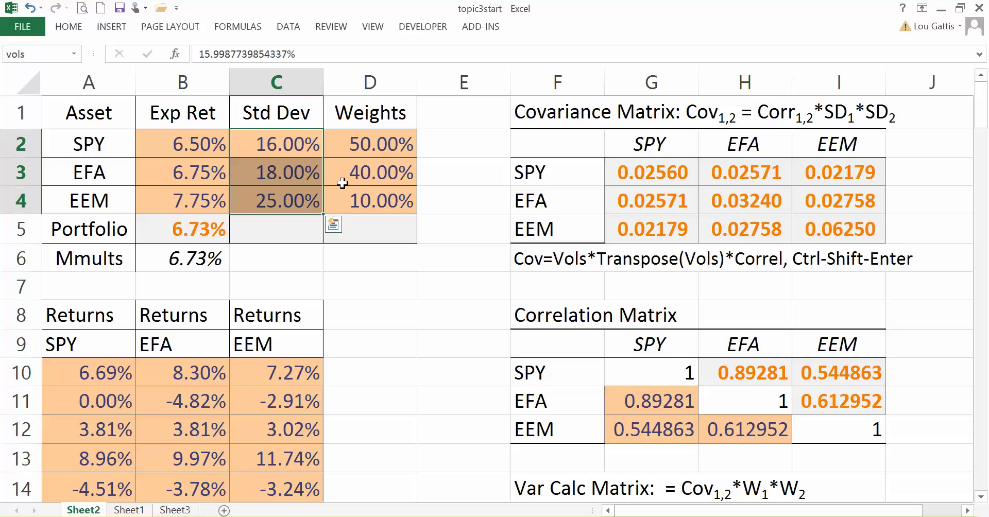
pyautogui.moveTo(314, 275); pyautogui.dragTo(449, 261)
pyautogui.moveTo(637, 376); pyautogui.dragTo(870, 429)
pyautogui.click(478, 330)
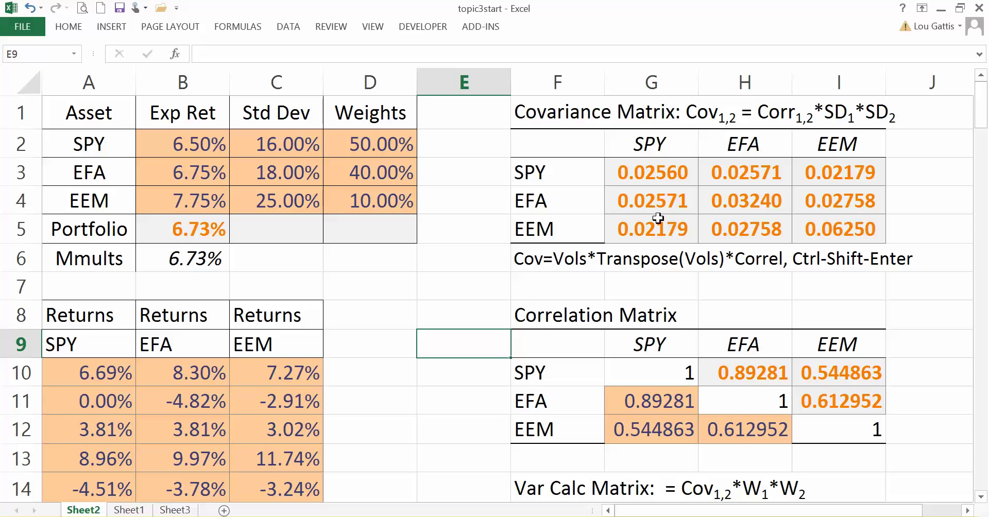
# Trace the SPY–EFA covariance in G4 back to its correlation in G11 and the standard deviations in C2 and C3.
pyautogui.click(658, 202)
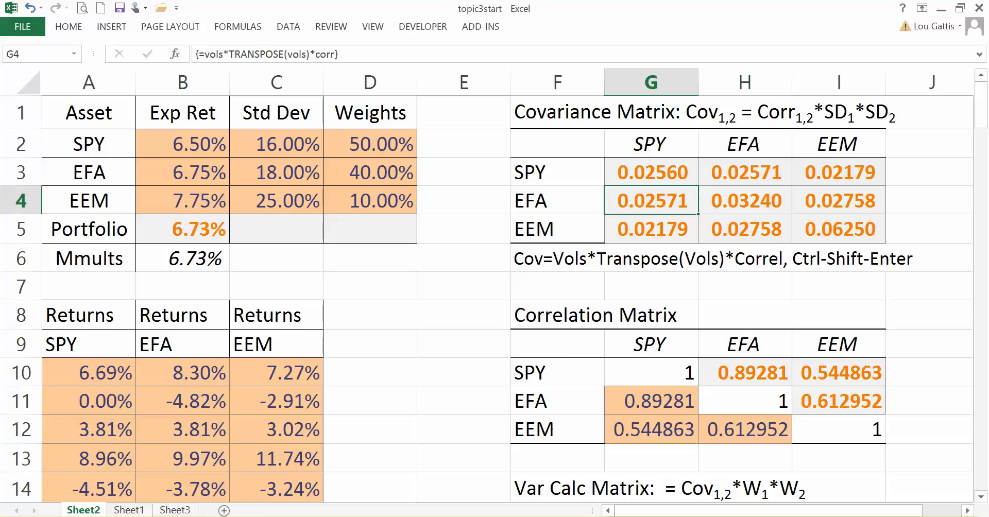
pyautogui.click(667, 402)
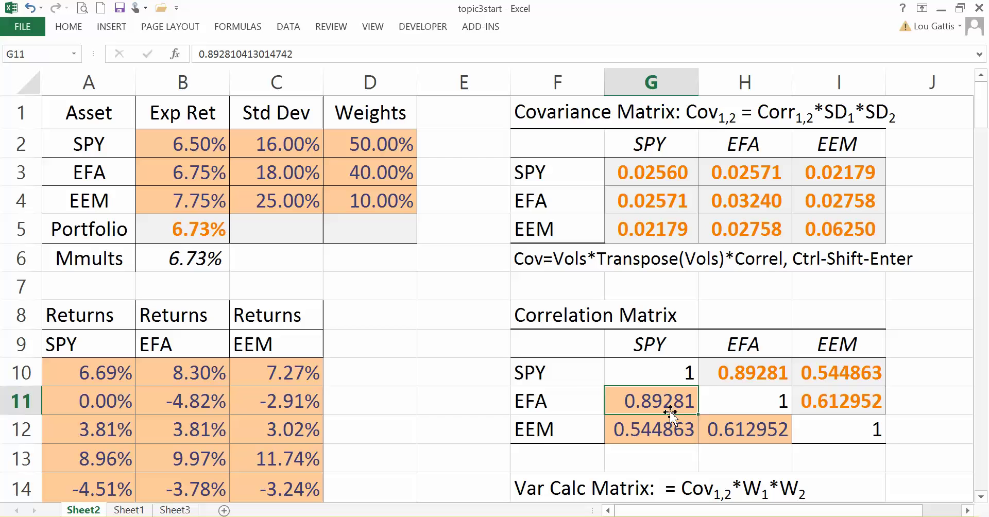
pyautogui.click(277, 172)
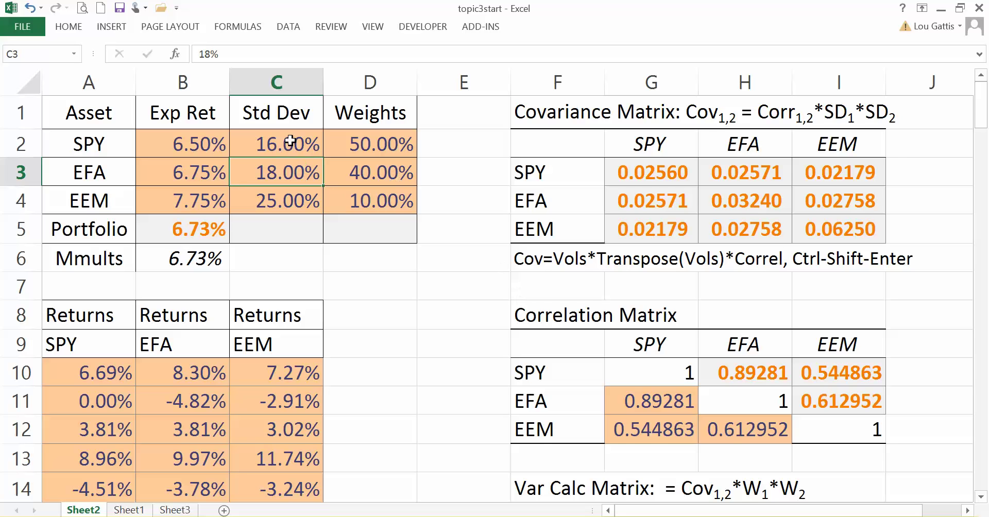
pyautogui.moveTo(282, 138); pyautogui.dragTo(355, 138)
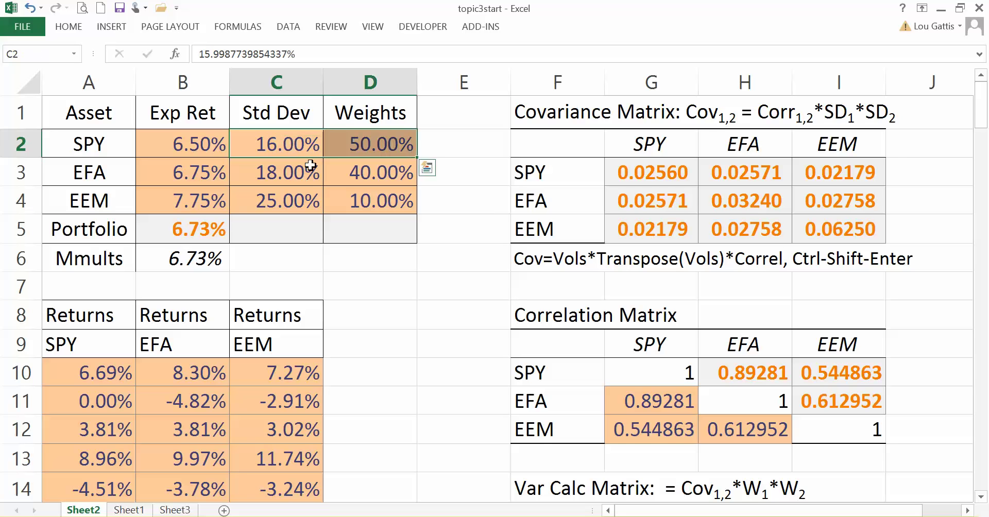
pyautogui.click(337, 234)
pyautogui.moveTo(651, 176); pyautogui.dragTo(807, 230)
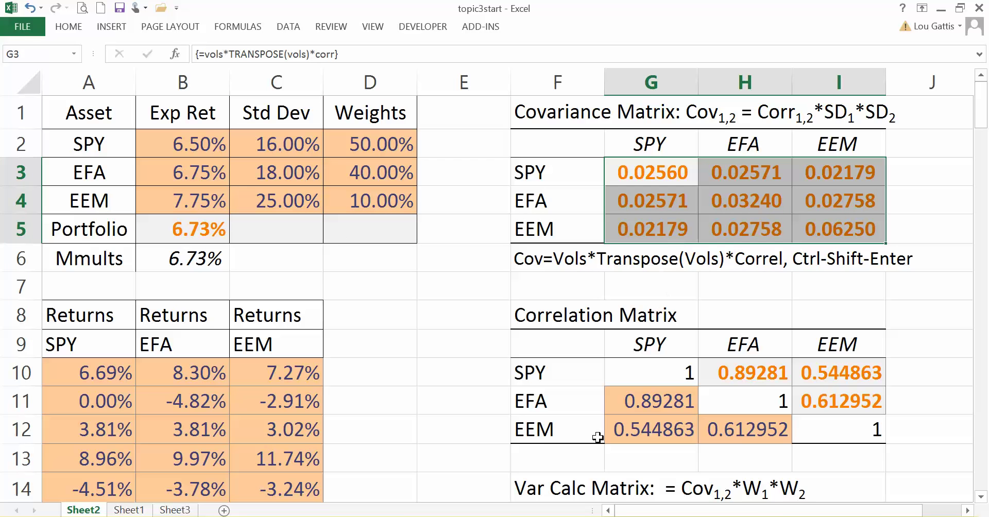
# Switch to the PowerPoint presentation and go to the slide comparing Mmult, Sumproduct and array multiplication.
pyautogui.hotkey('alt', 'Tab')
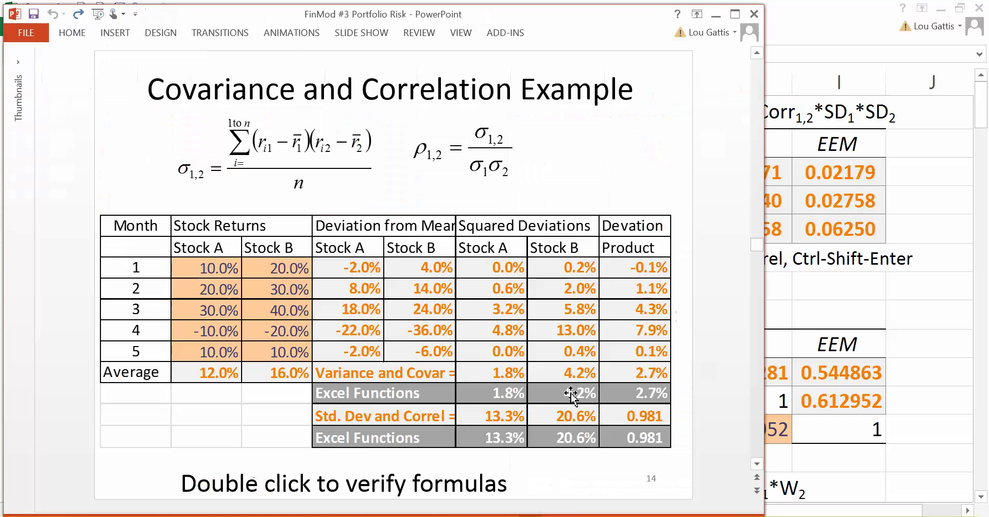
pyautogui.scroll(-1, 734, 347)
pyautogui.scroll(-4, 733, 347)
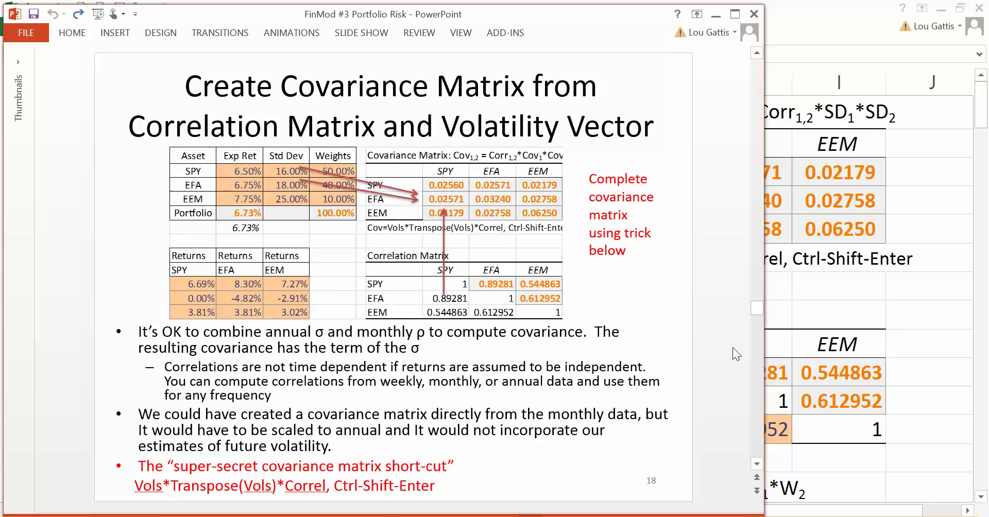
pyautogui.scroll(-1, 733, 347)
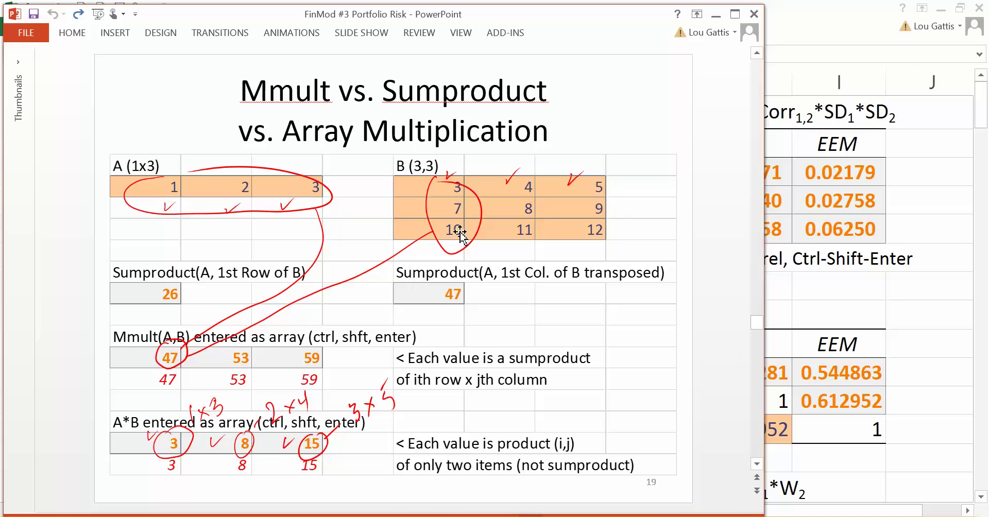
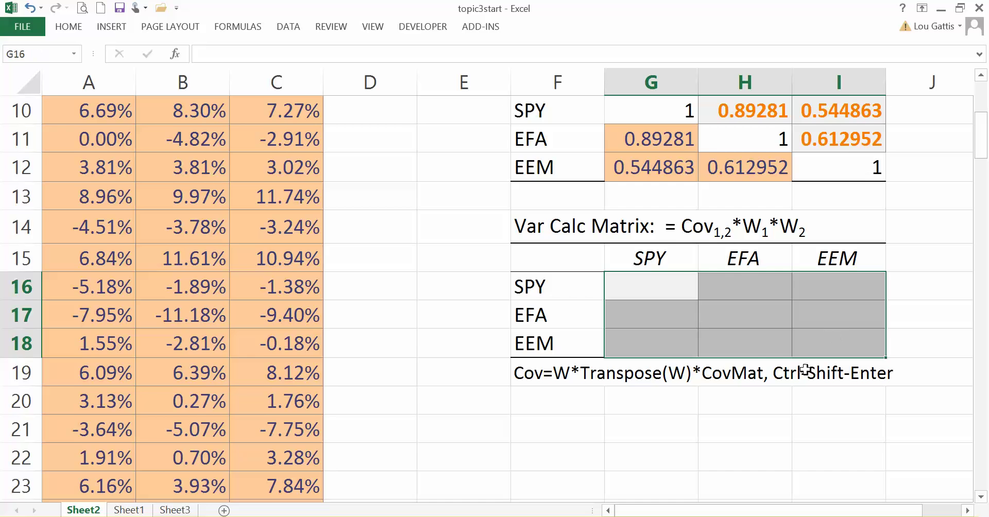
# Enter the formula =G4*D2*(D3) in the EFA–SPY cell G17 of the variance calculation matrix.
pyautogui.click(669, 404)
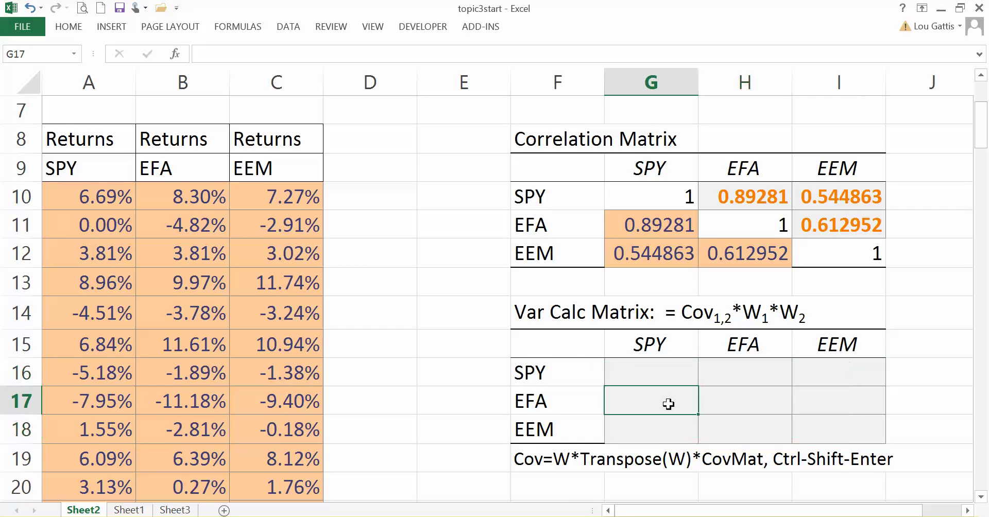
pyautogui.scroll(1, 669, 404)
pyautogui.scroll(-1, 669, 405)
pyautogui.write('=')
pyautogui.press('Up')
pyautogui.press('Up')
pyautogui.press('Up')
pyautogui.press('Up')
pyautogui.press('Up')
pyautogui.press('Up')
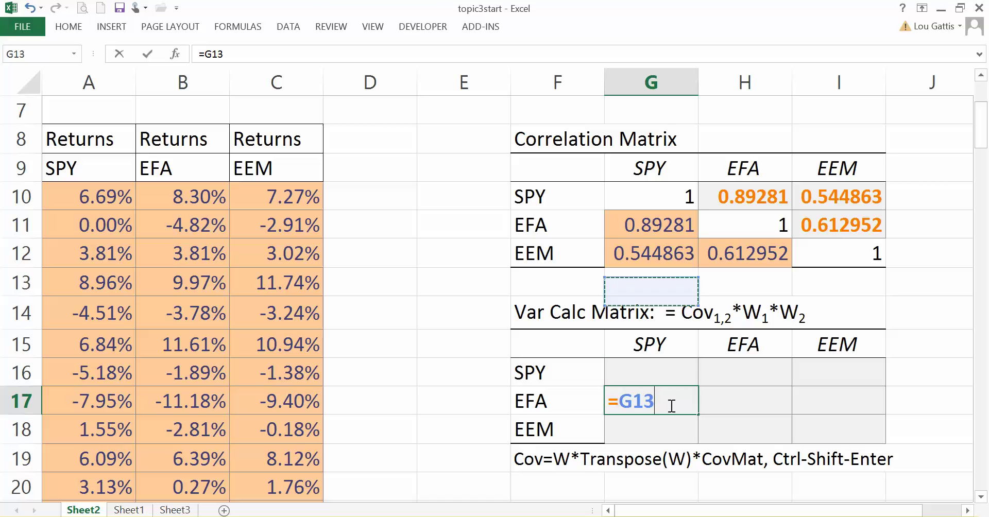
pyautogui.press('Up')
pyautogui.press('Up')
pyautogui.press('Up')
pyautogui.press('Up')
pyautogui.press('Up')
pyautogui.press('Up')
pyautogui.press('Up')
pyautogui.press('Up')
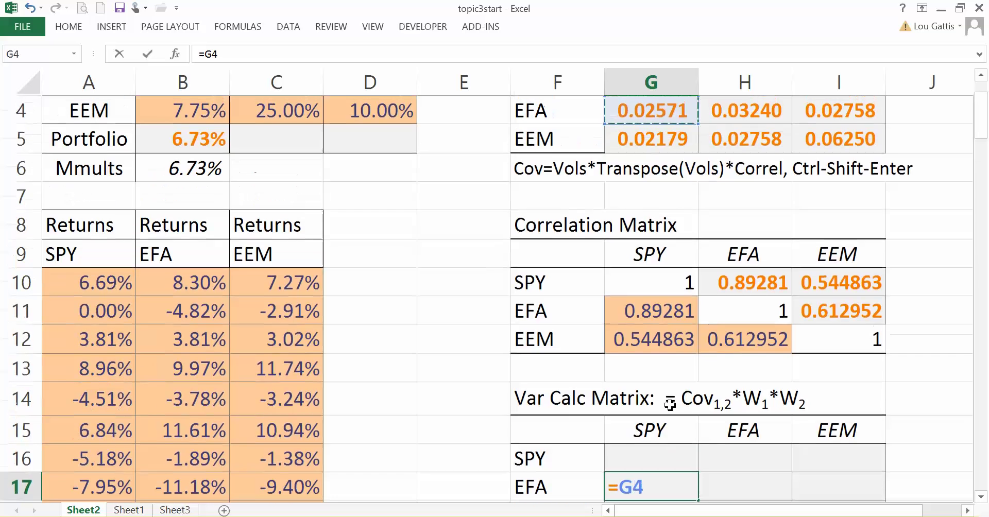
pyautogui.press('Down')
pyautogui.write('*')
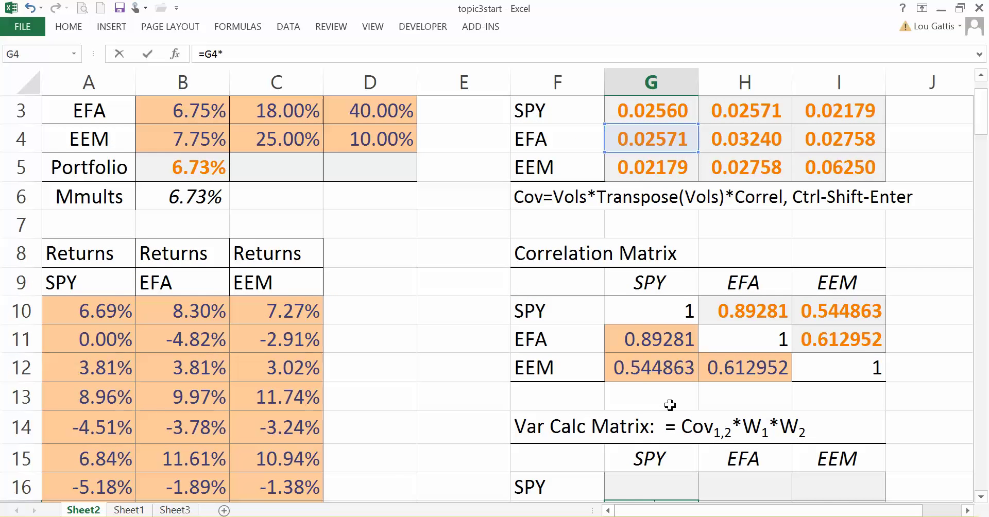
pyautogui.scroll(-1, 442, 464)
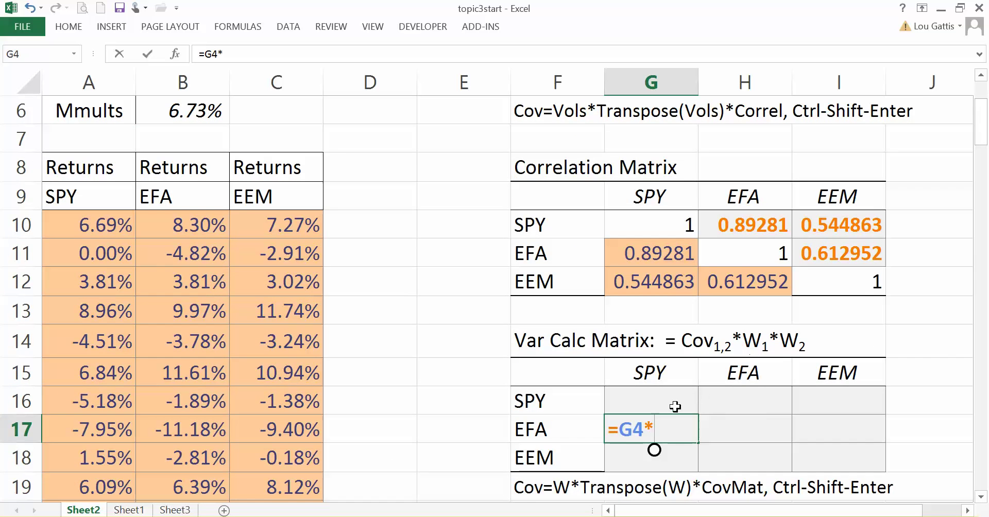
pyautogui.scroll(2, 562, 422)
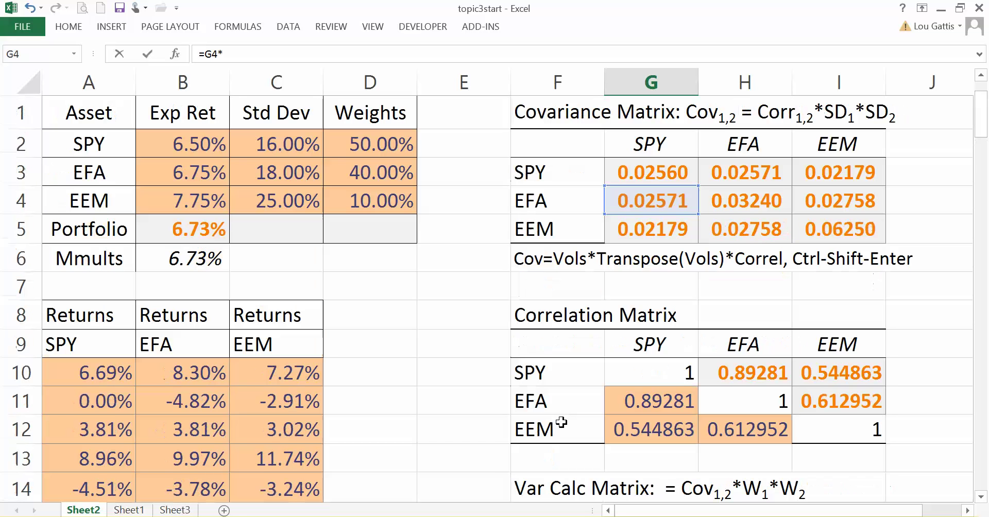
pyautogui.click(375, 146)
pyautogui.write('(')
pyautogui.click(385, 173)
pyautogui.press('Return')
pyautogui.click(465, 330)
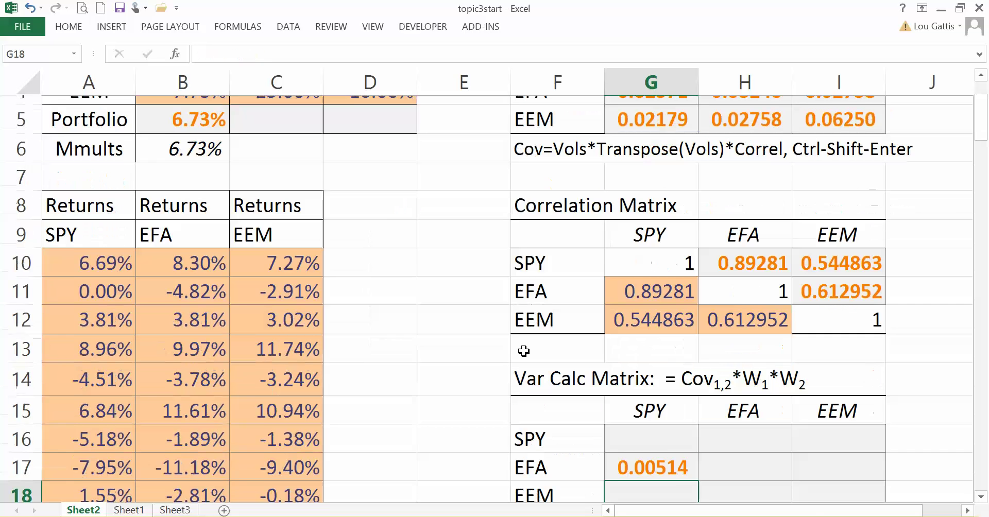
# Check which covariance and weight cells the formula in G17 refers to, and look over the variance calculation matrix G16:I18.
pyautogui.scroll(-1, 672, 370)
pyautogui.click(671, 370)
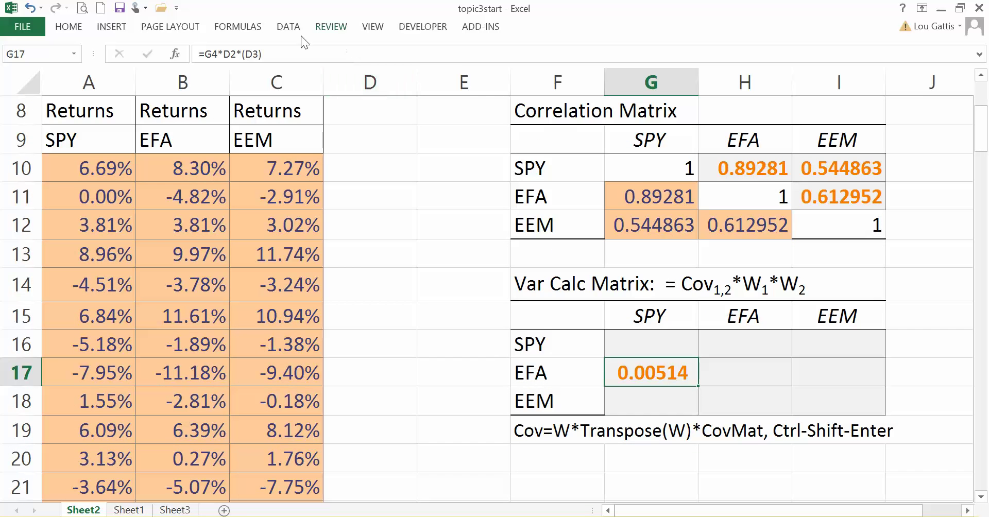
pyautogui.click(299, 55)
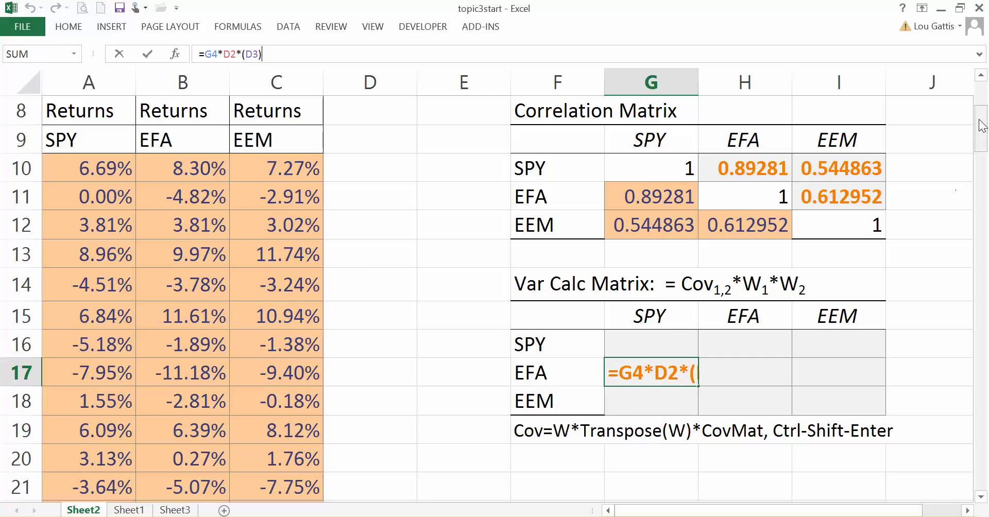
pyautogui.scroll(3, 773, 222)
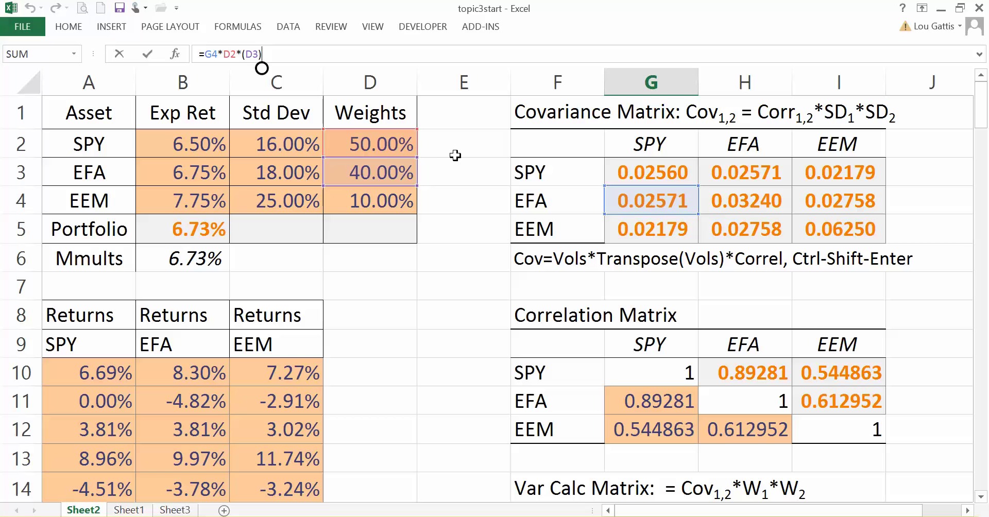
pyautogui.press('Escape')
pyautogui.scroll(-1, 669, 402)
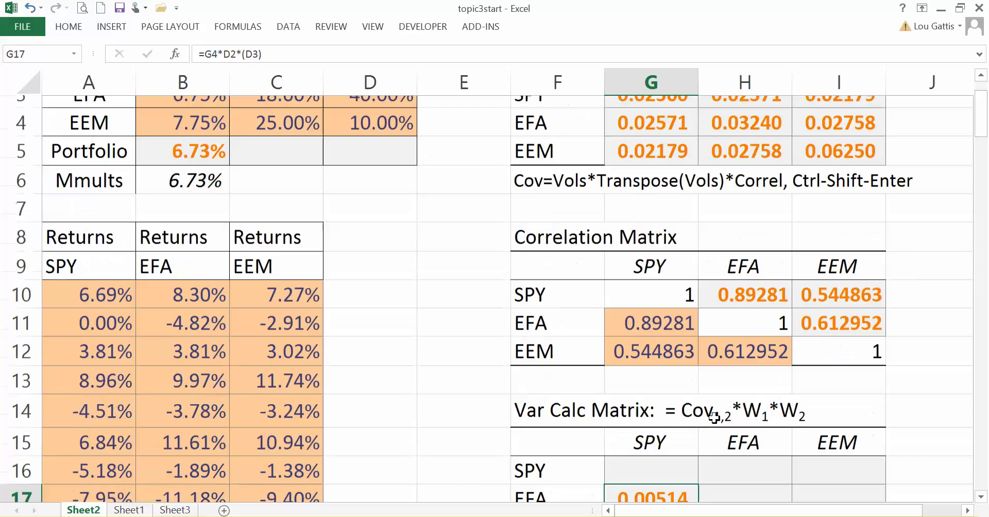
pyautogui.scroll(-2, 714, 417)
pyautogui.click(656, 347)
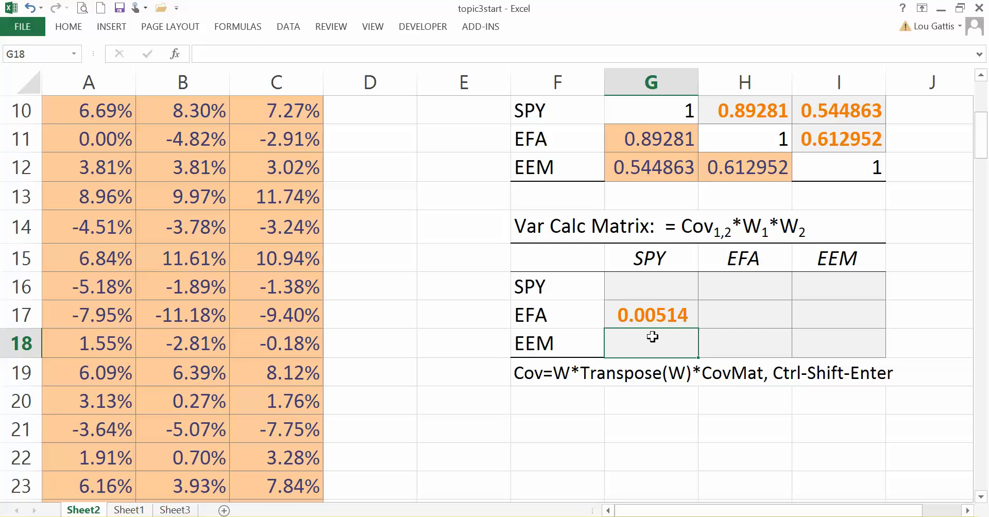
pyautogui.click(753, 338)
pyautogui.moveTo(658, 278); pyautogui.dragTo(850, 342)
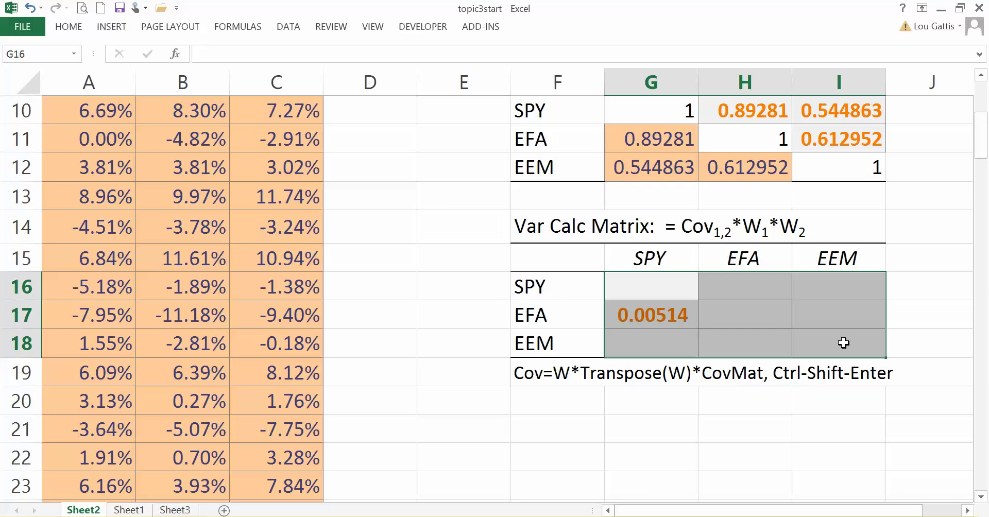
# Name the covariance matrix G3:I5 covmat and check the name of the weights range D2:D4.
pyautogui.scroll(3, 843, 342)
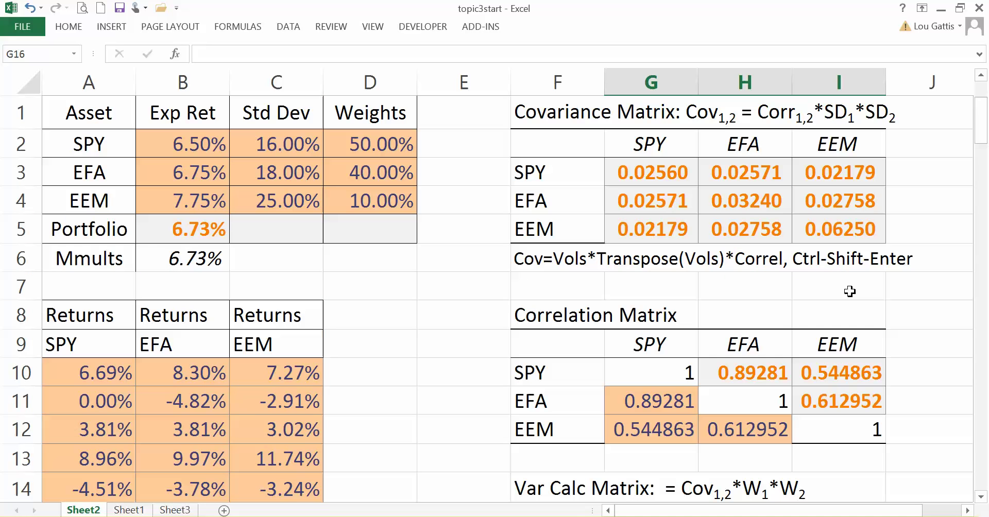
pyautogui.moveTo(634, 172); pyautogui.dragTo(829, 231)
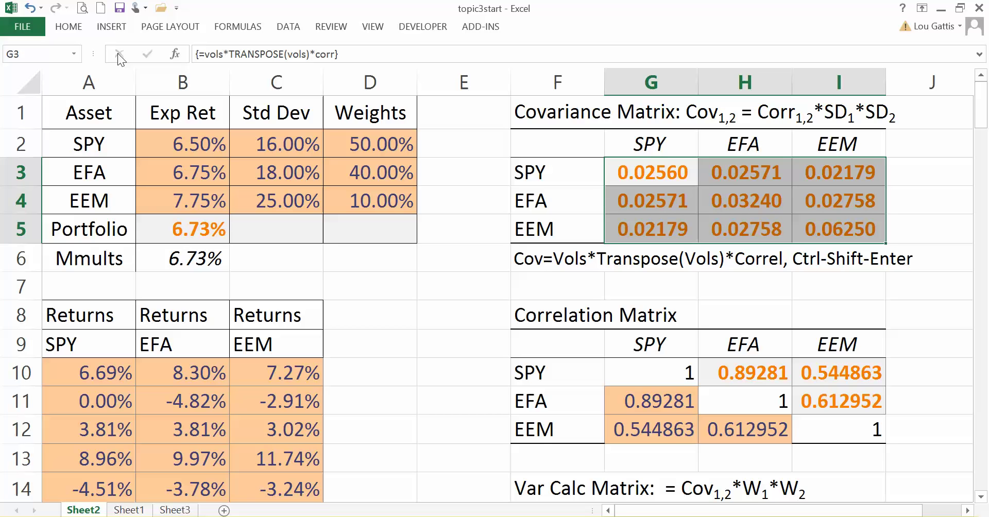
pyautogui.click(27, 52)
pyautogui.write('covmat')
pyautogui.moveTo(267, 140); pyautogui.dragTo(288, 174)
pyautogui.moveTo(352, 144); pyautogui.dragTo(350, 201)
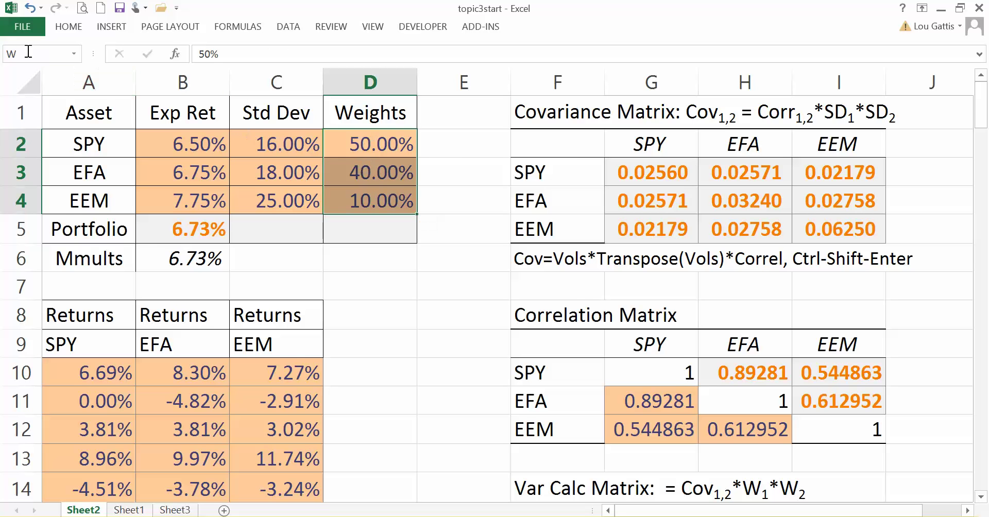
# Fill the variance calculation matrix G16:I18 with the array formula =w*transpose(w)*covmat.
pyautogui.scroll(-4, 691, 384)
pyautogui.scroll(1, 678, 367)
pyautogui.moveTo(654, 283); pyautogui.dragTo(851, 349)
pyautogui.write('=w')
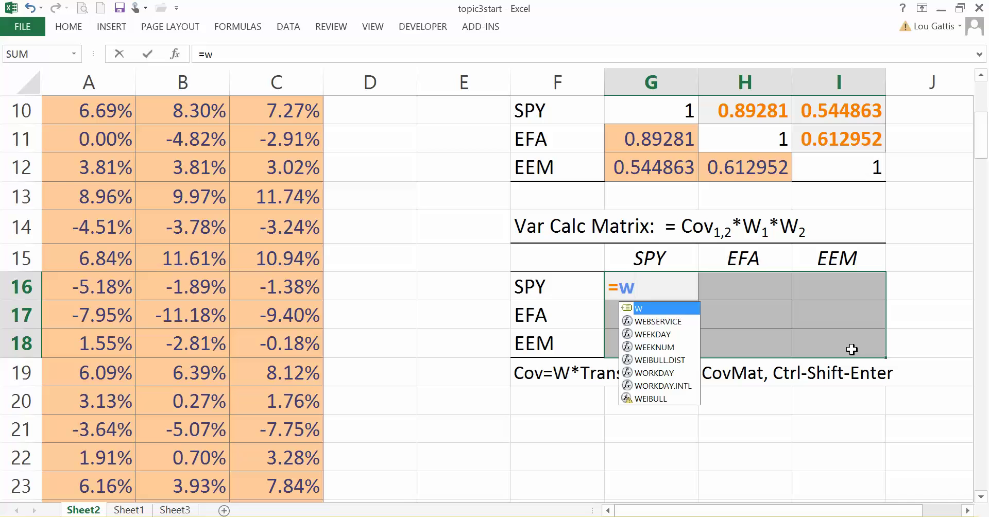
pyautogui.write('*transpose')
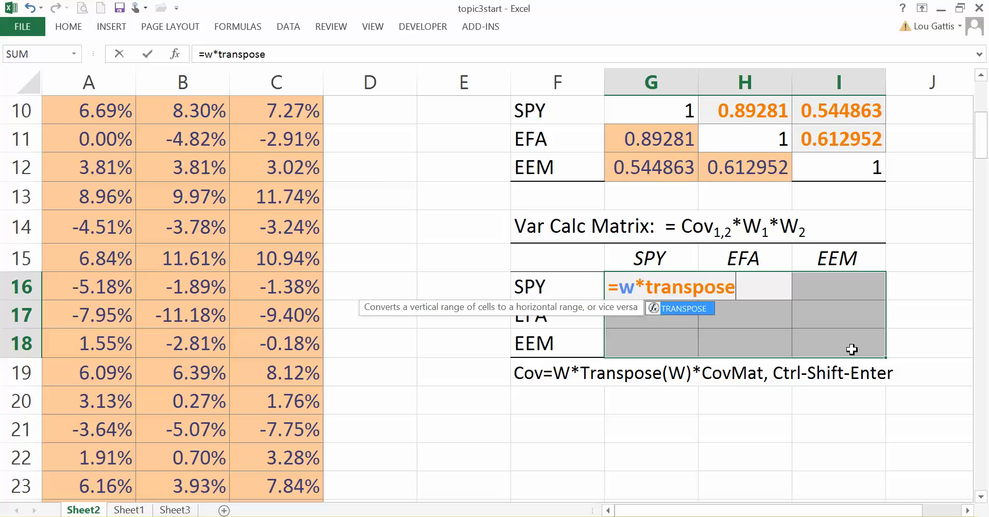
pyautogui.write('(w)*')
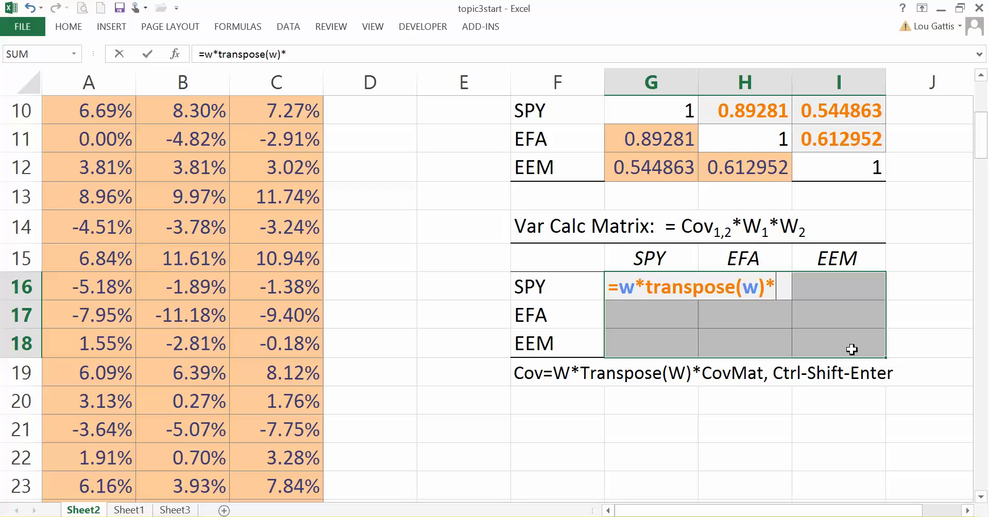
pyautogui.write('covmat')
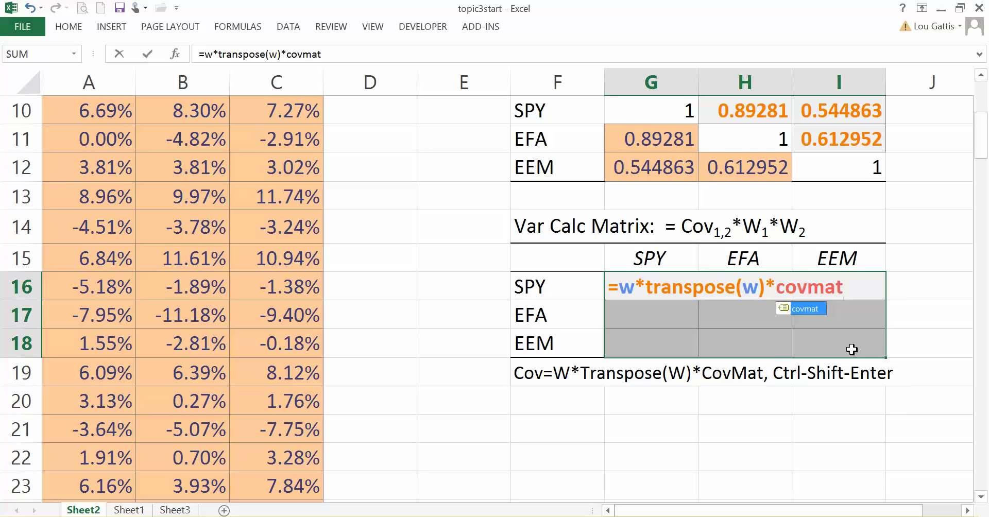
pyautogui.hotkey('ctrl', 'shift', 'Return')
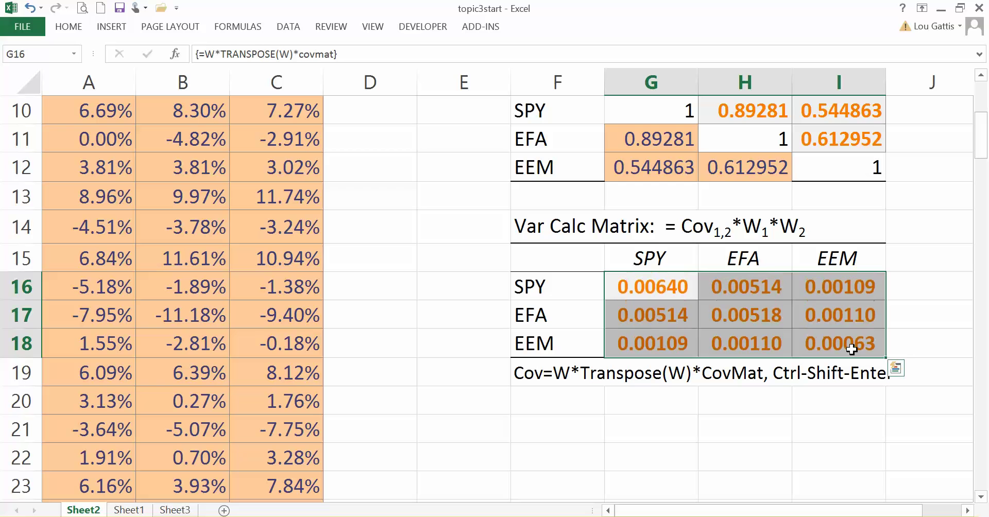
pyautogui.moveTo(646, 286); pyautogui.dragTo(846, 349)
# Enter the formula =sum(G16:I18) in the portfolio Std Dev cell C5 to total the variance calculation matrix.
pyautogui.scroll(3, 515, 216)
pyautogui.click(264, 226)
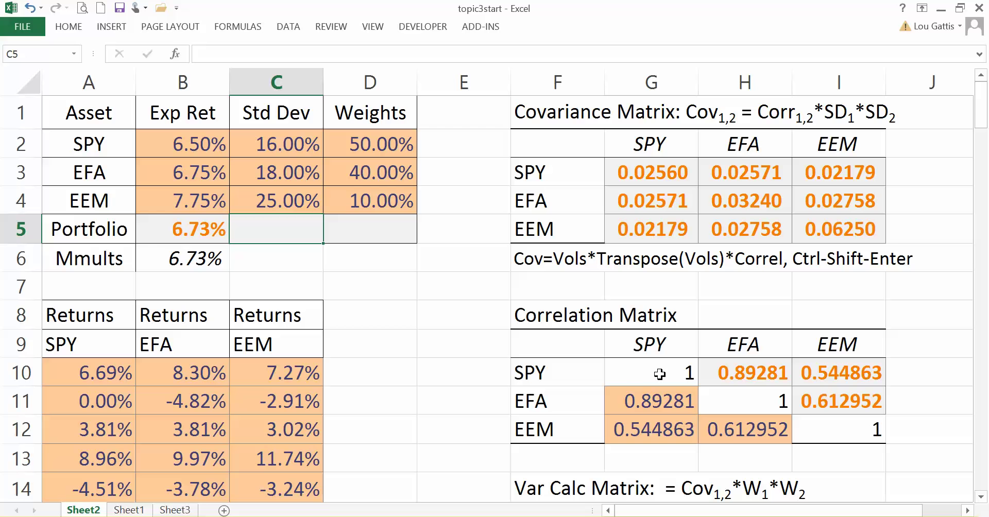
pyautogui.write('=sum(')
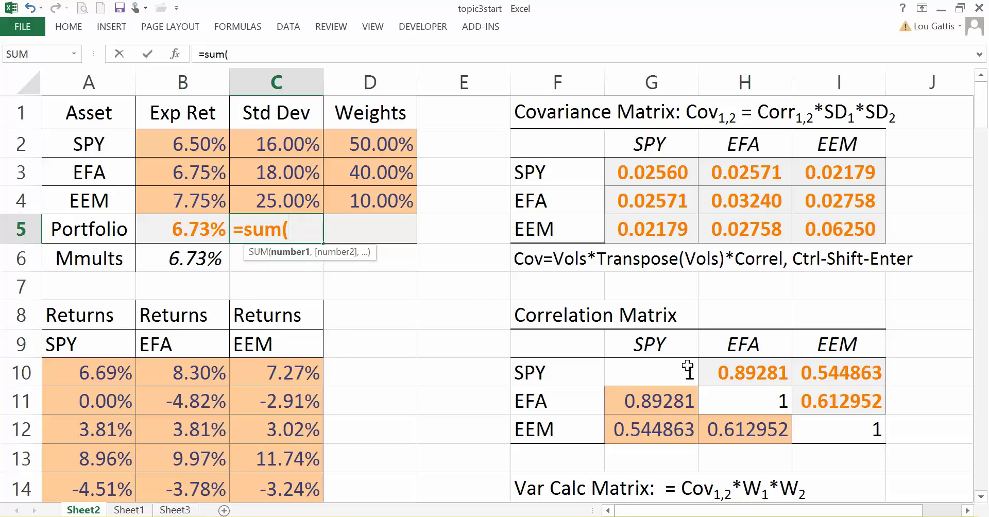
pyautogui.scroll(-3, 687, 368)
pyautogui.moveTo(644, 284); pyautogui.dragTo(816, 349)
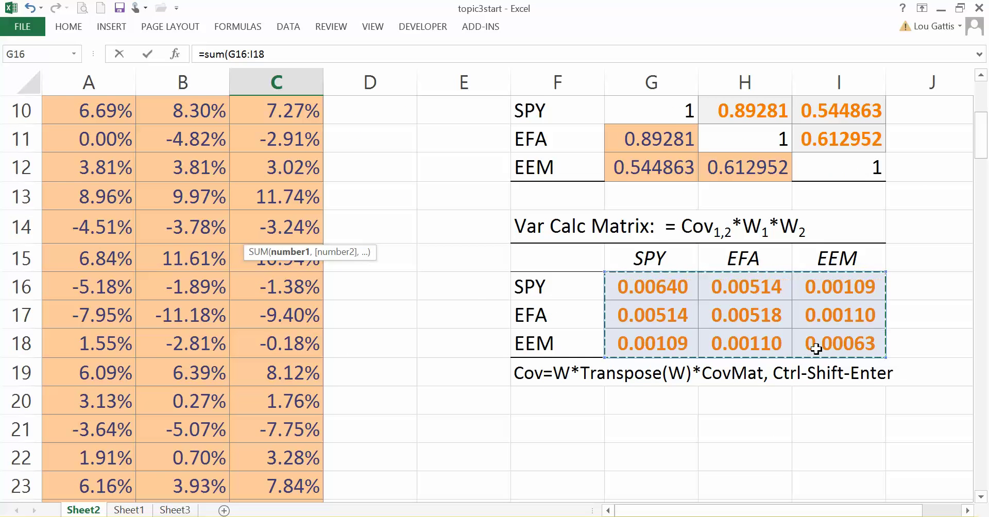
pyautogui.press('Return')
# Format the portfolio Std Dev cell C5 as a percentage with two decimal places.
pyautogui.press('Left')
pyautogui.press('Left')
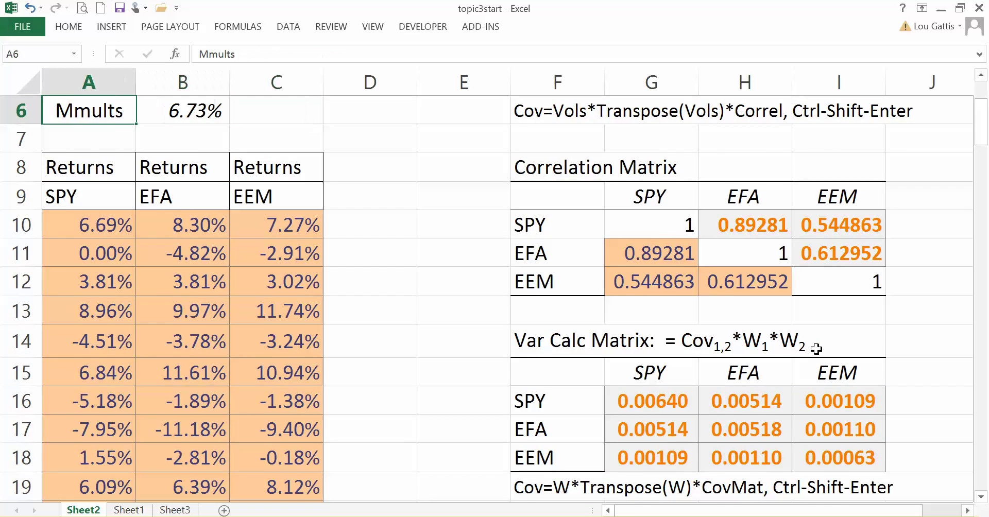
pyautogui.press('Up')
pyautogui.press('Up')
pyautogui.press('Up')
pyautogui.press('Up')
pyautogui.press('Up')
pyautogui.press('Down')
pyautogui.press('Right')
pyautogui.press('Right')
pyautogui.press('Down')
pyautogui.press('Down')
pyautogui.press('Down')
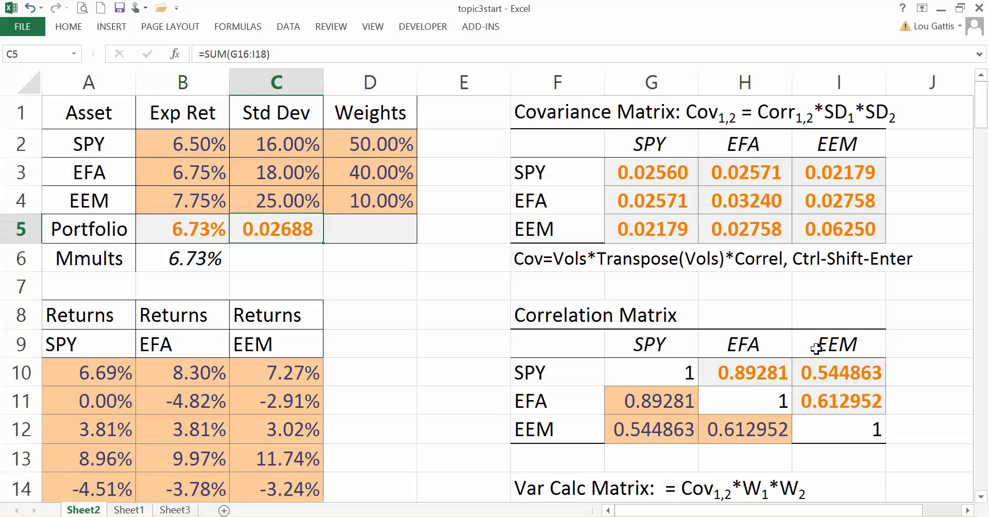
pyautogui.click(70, 30)
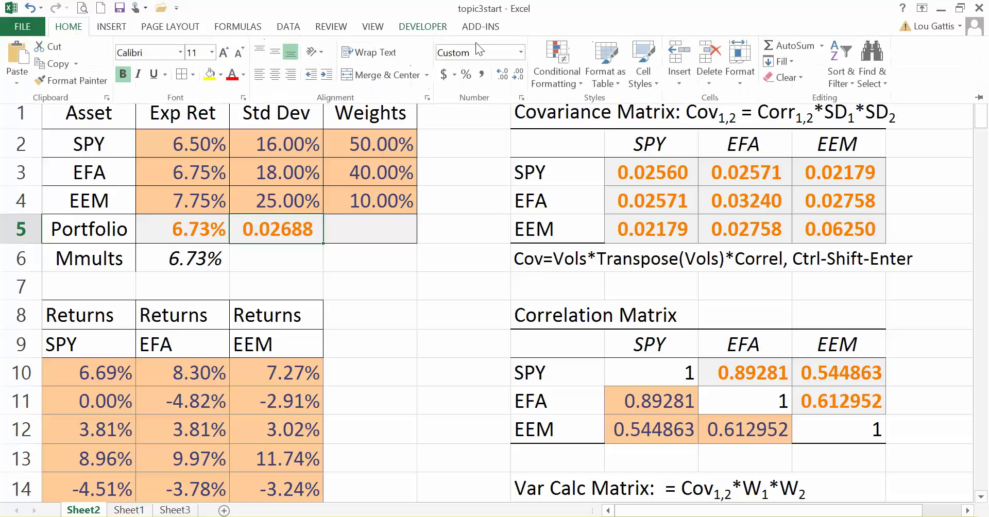
pyautogui.click(466, 75)
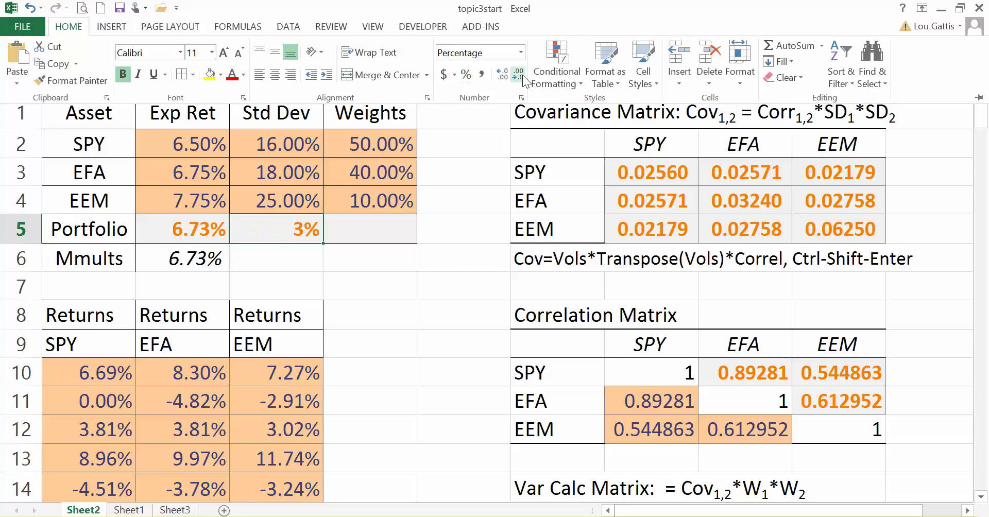
pyautogui.click(503, 76)
pyautogui.click(503, 76)
pyautogui.click(304, 314)
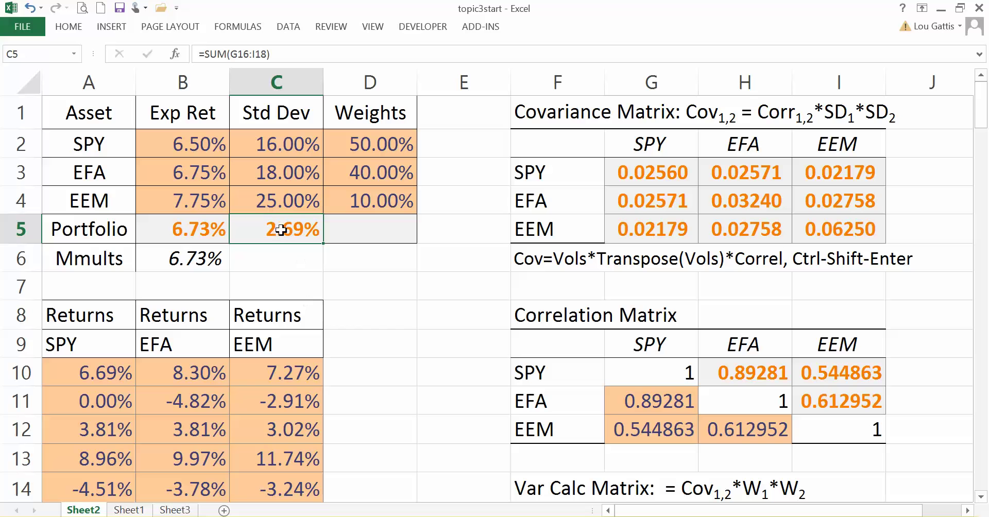
# Take the square root of the sum in C5 by extending its formula to =SUM(G16:I18)^0.5.
pyautogui.click(292, 50)
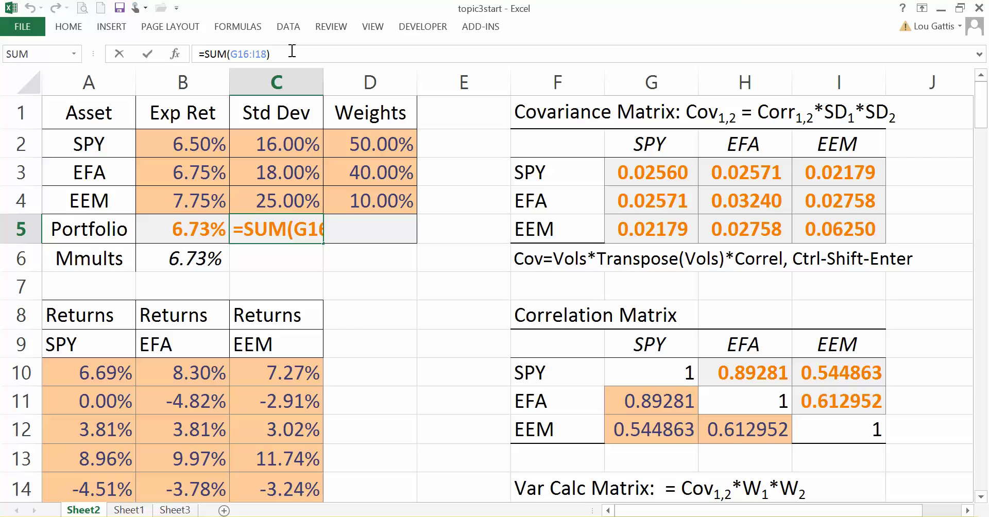
pyautogui.write('^0.5')
pyautogui.press('Return')
pyautogui.press('Up')
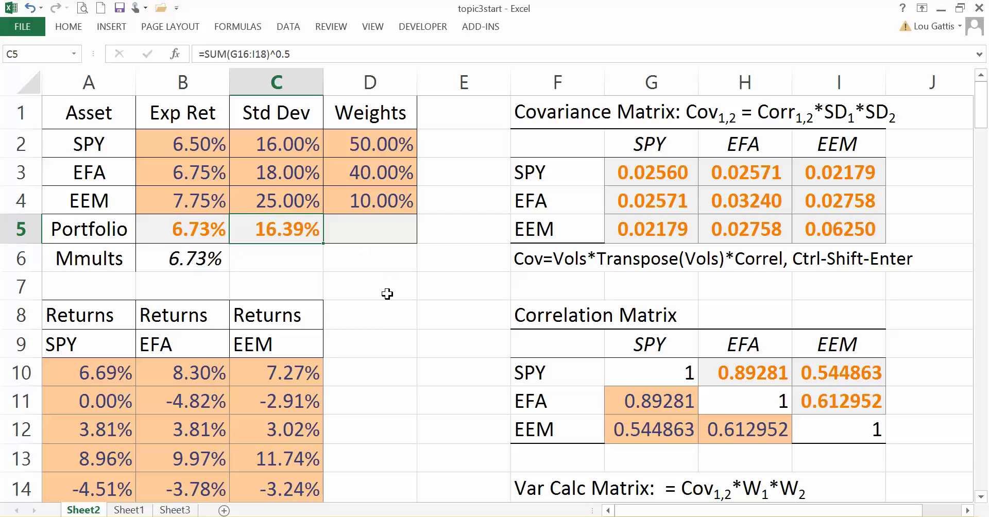
pyautogui.click(419, 382)
# Switch to the PowerPoint presentation and go through the covariance matrix, array multiplication and portfolio volatility slides to the Portfolio Variance slide.
pyautogui.hotkey('alt', 'Tab')
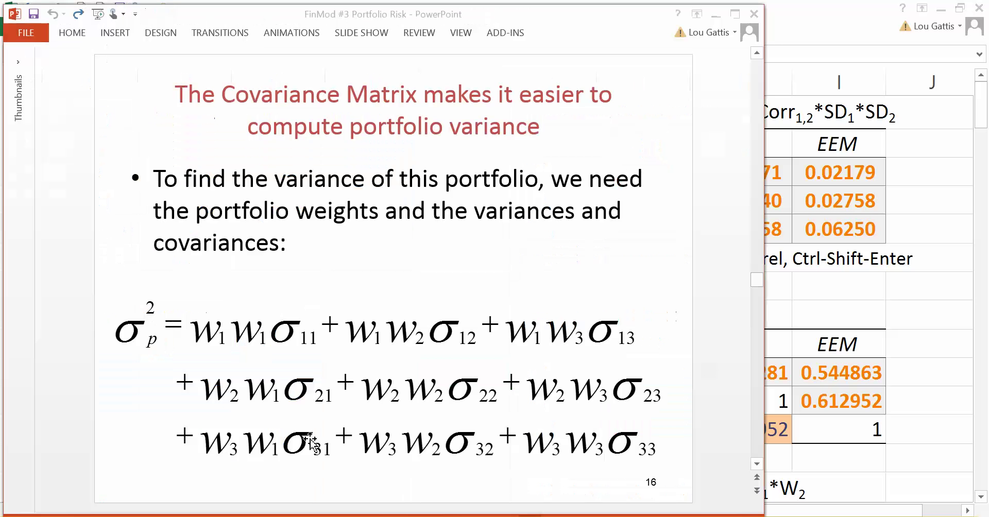
pyautogui.scroll(-1, 702, 279)
pyautogui.scroll(-1, 702, 279)
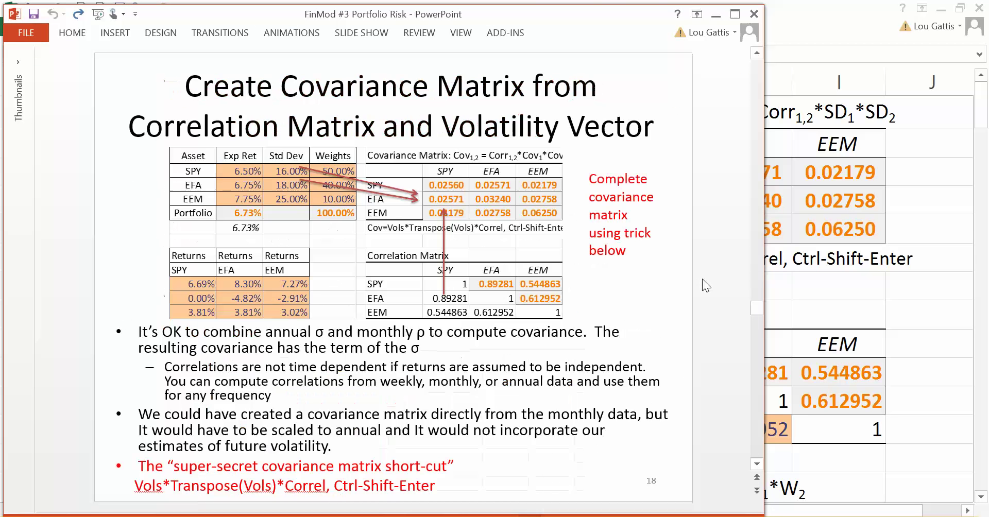
pyautogui.scroll(-1, 703, 279)
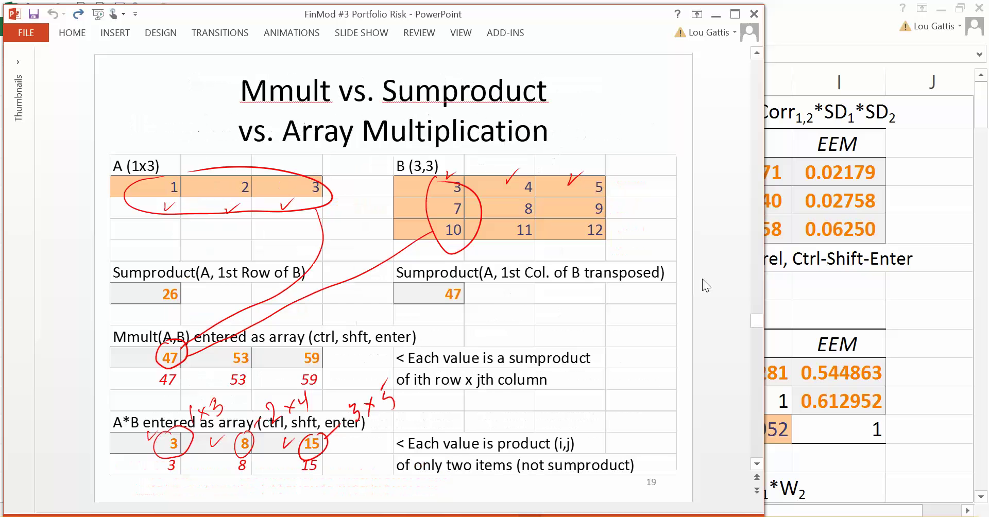
pyautogui.scroll(-1, 703, 280)
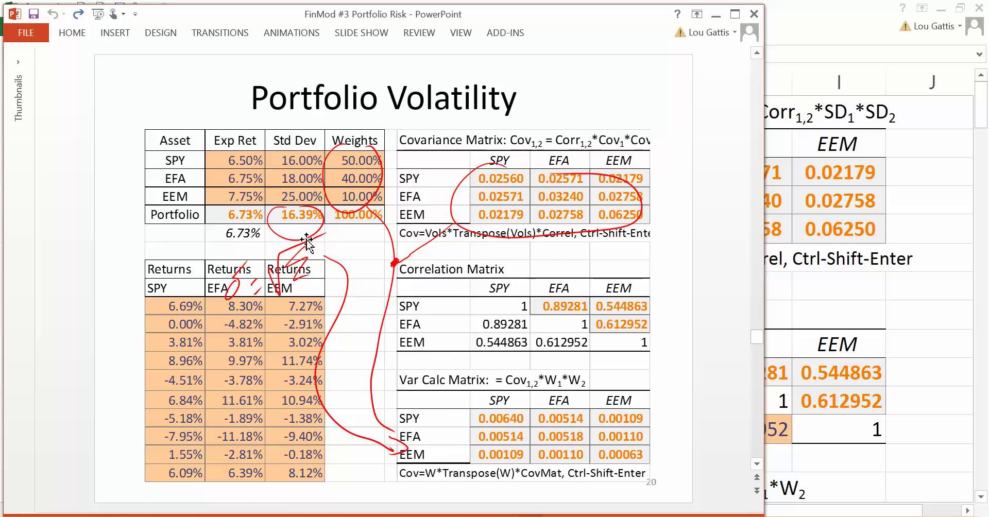
pyautogui.scroll(-1, 305, 240)
# Return to the Excel workbook and review the asset returns, correlation matrix G10:I12, volatilities C2:C4 and covariance matrix G3:I5.
pyautogui.hotkey('alt', 'Tab')
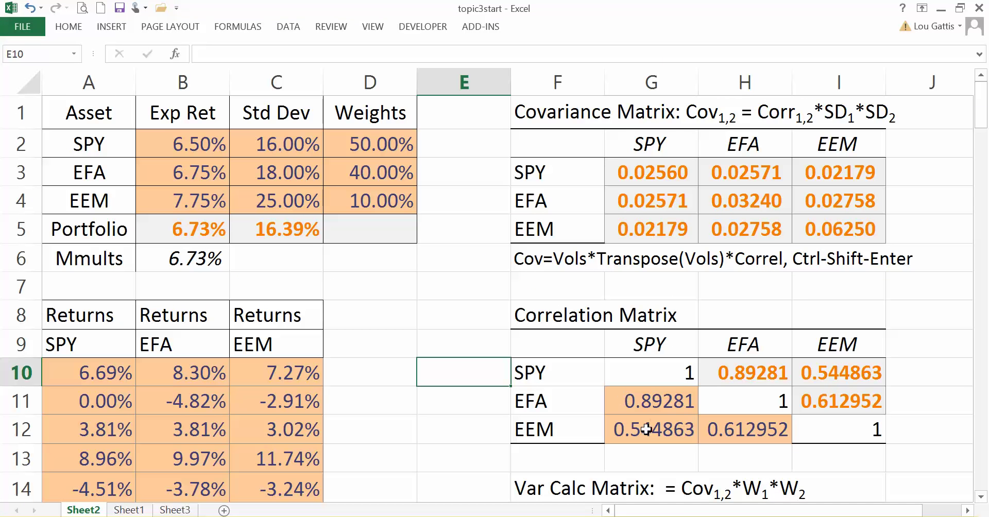
pyautogui.scroll(-2, 647, 430)
pyautogui.click(63, 194)
pyautogui.moveTo(184, 216); pyautogui.dragTo(265, 464)
pyautogui.moveTo(640, 192); pyautogui.dragTo(839, 257)
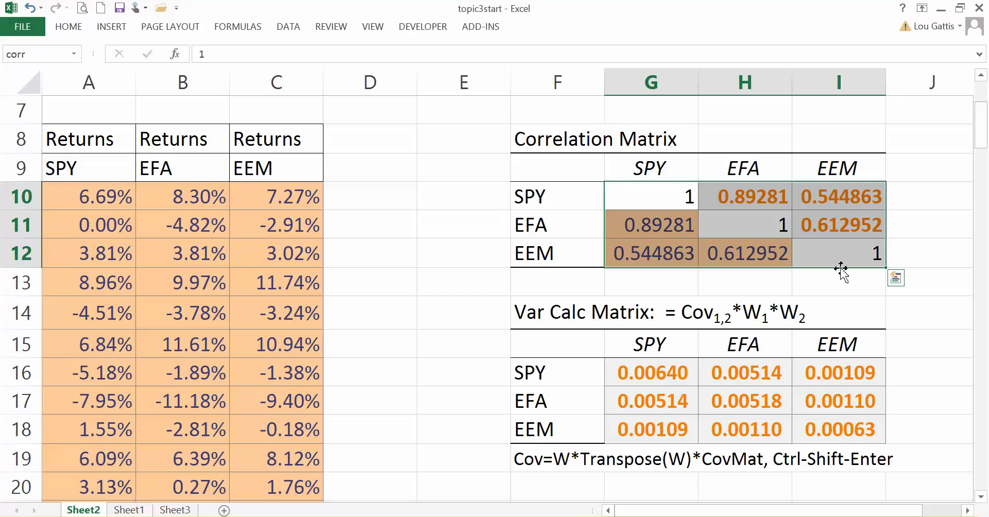
pyautogui.scroll(2, 839, 267)
pyautogui.moveTo(283, 146); pyautogui.dragTo(279, 192)
pyautogui.moveTo(653, 170); pyautogui.dragTo(829, 237)
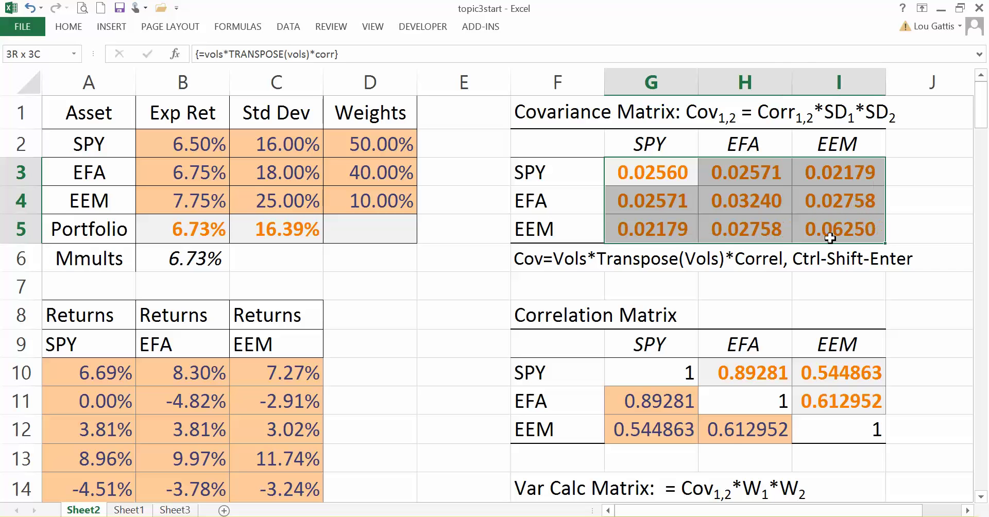
pyautogui.scroll(-1, 507, 391)
pyautogui.scroll(1, 507, 392)
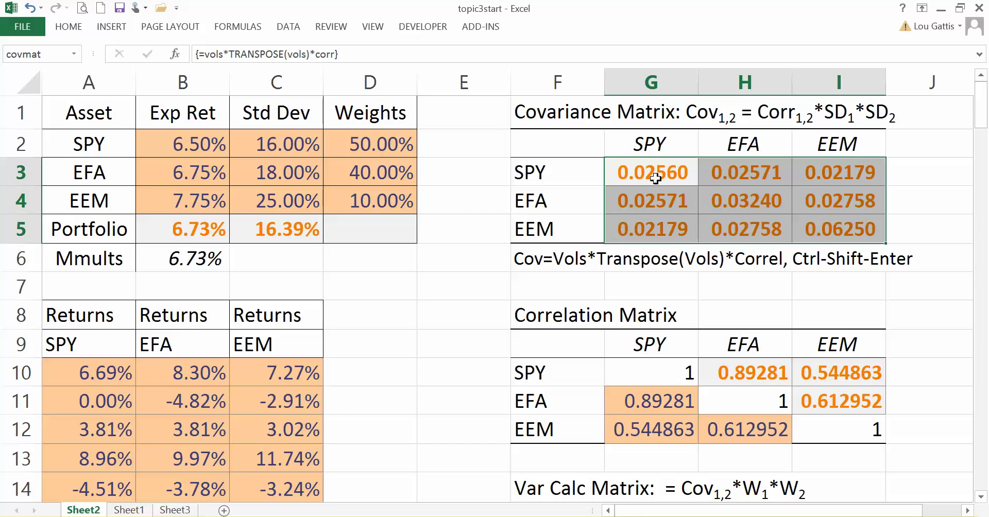
# Compare the covariance matrix G3:I5 with the volatilities C2:C4 and correlation matrix G10:I12 it is built from.
pyautogui.moveTo(644, 168); pyautogui.dragTo(811, 230)
pyautogui.moveTo(285, 139); pyautogui.dragTo(273, 192)
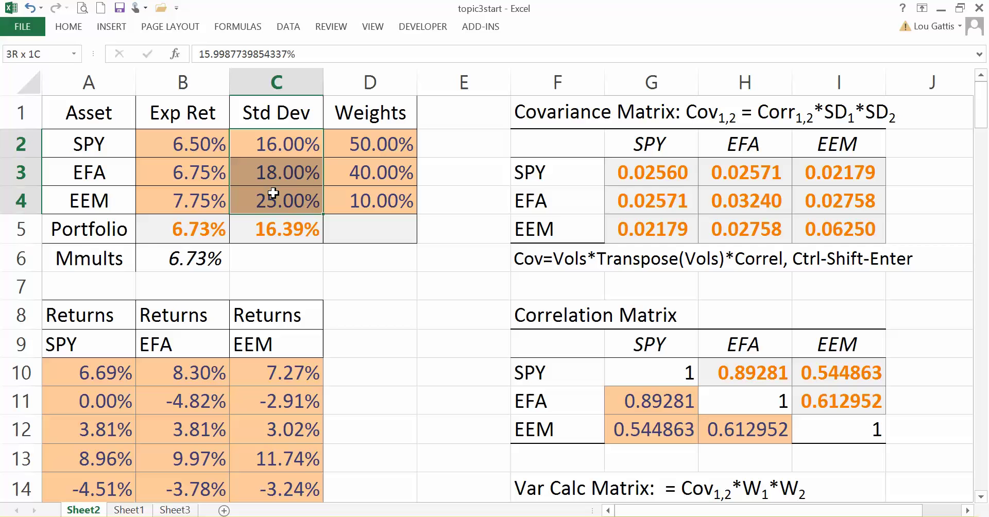
pyautogui.moveTo(661, 171); pyautogui.dragTo(864, 232)
pyautogui.moveTo(287, 143); pyautogui.dragTo(273, 196)
pyautogui.moveTo(622, 171); pyautogui.dragTo(811, 224)
pyautogui.moveTo(645, 374); pyautogui.dragTo(823, 417)
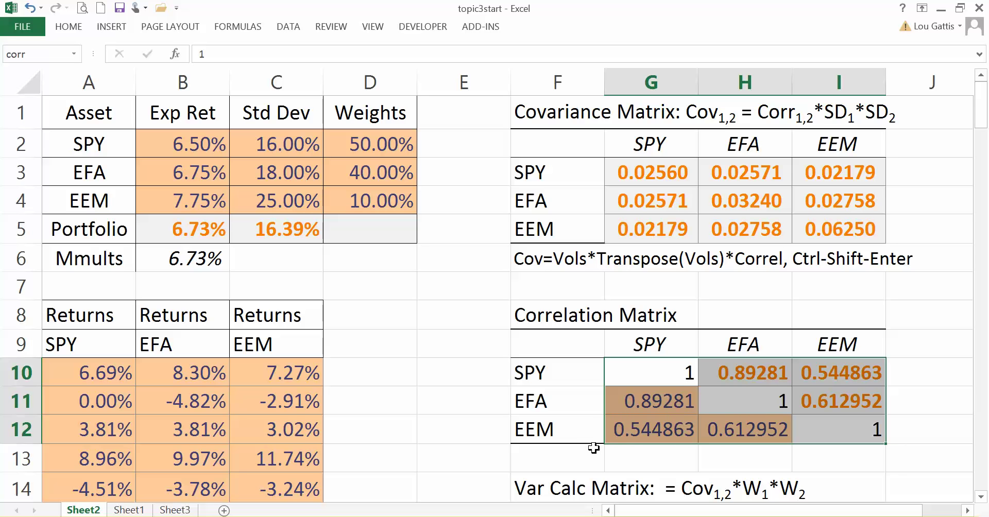
pyautogui.click(662, 420)
pyautogui.click(645, 405)
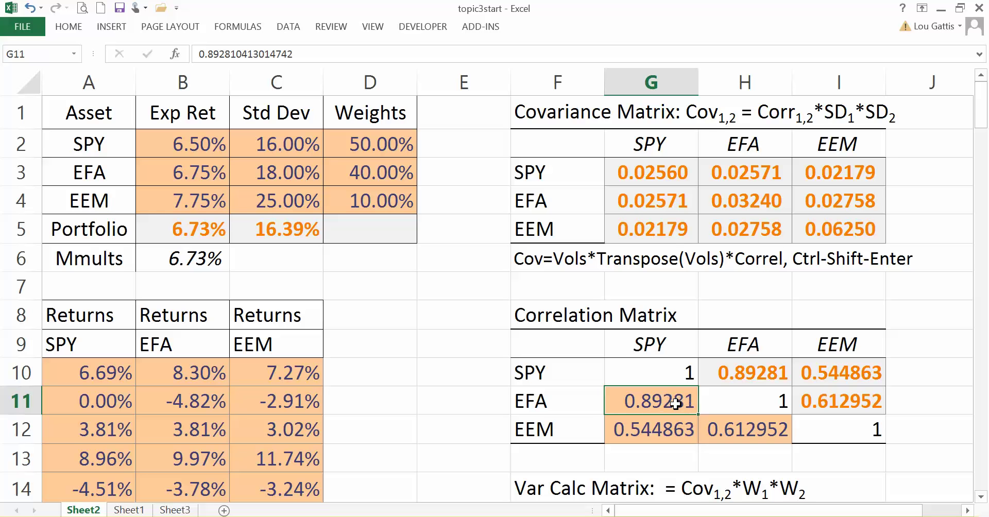
pyautogui.moveTo(624, 366); pyautogui.dragTo(832, 431)
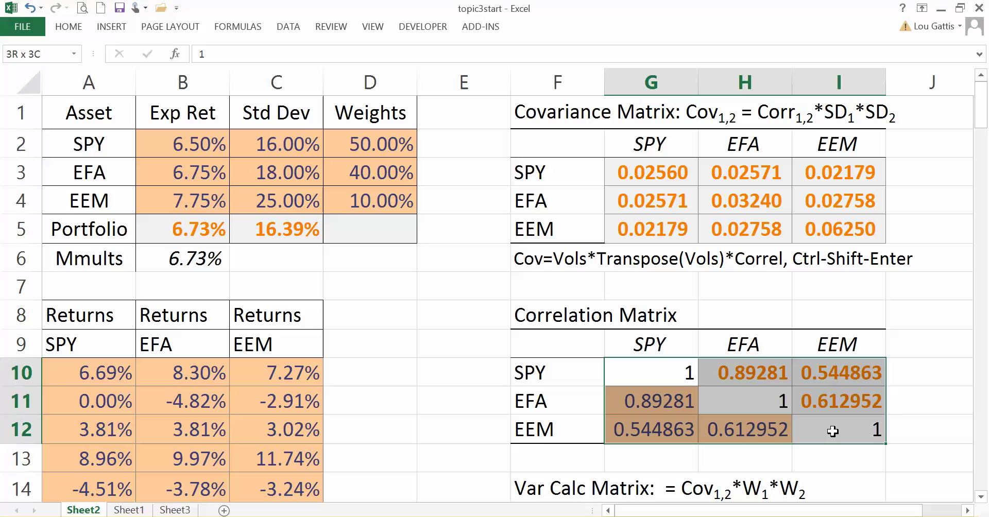
pyautogui.moveTo(268, 137); pyautogui.dragTo(271, 198)
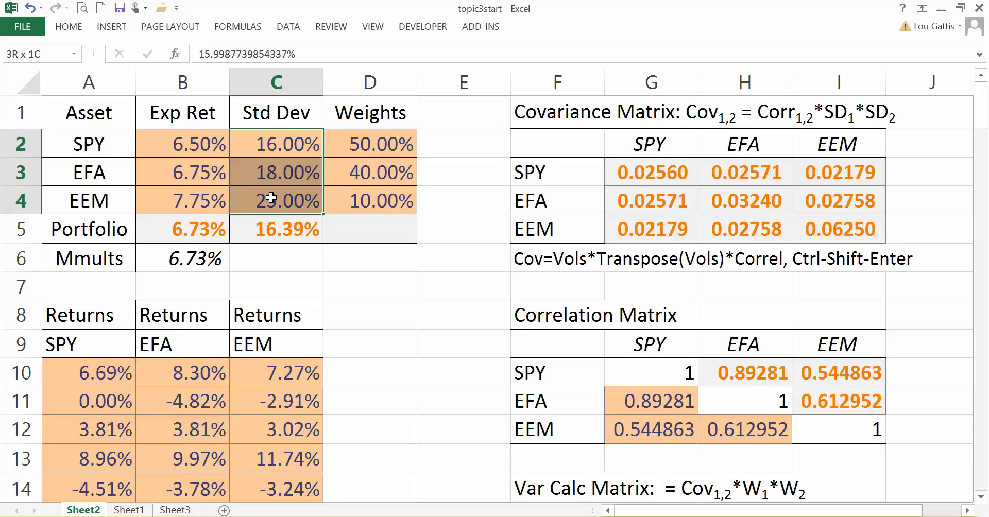
pyautogui.moveTo(653, 170); pyautogui.dragTo(827, 230)
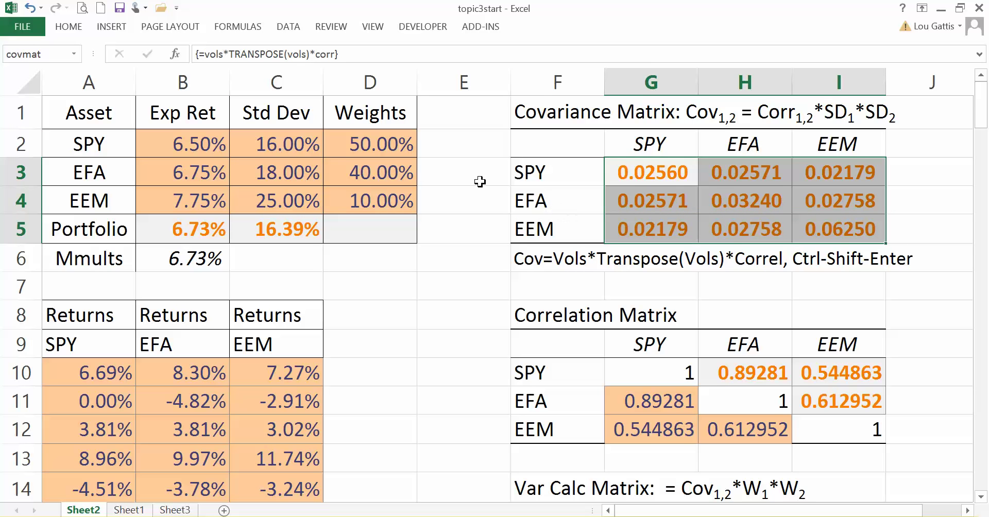
pyautogui.moveTo(269, 140); pyautogui.dragTo(273, 198)
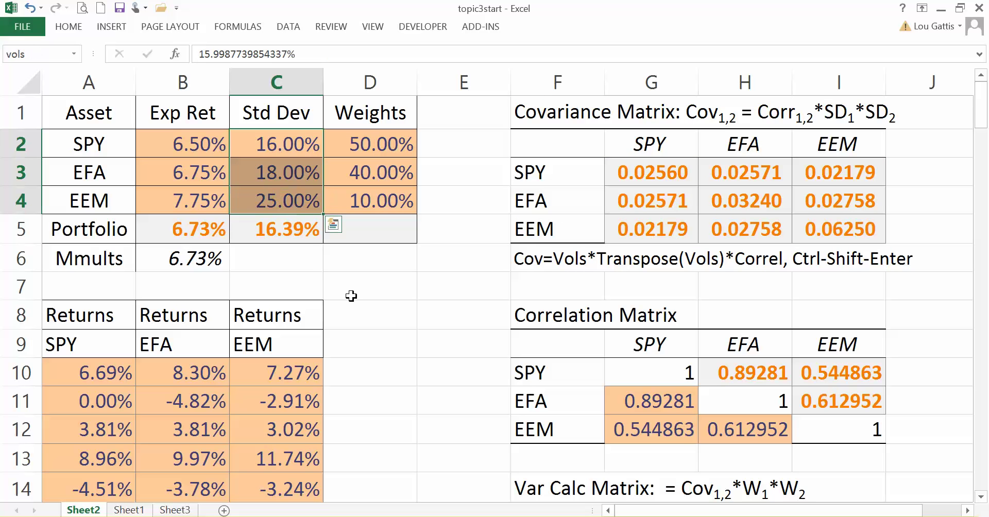
# Check the array formula in the variance calculation matrix G16:I18 and the portfolio standard deviation formula in C5.
pyautogui.scroll(-2, 695, 244)
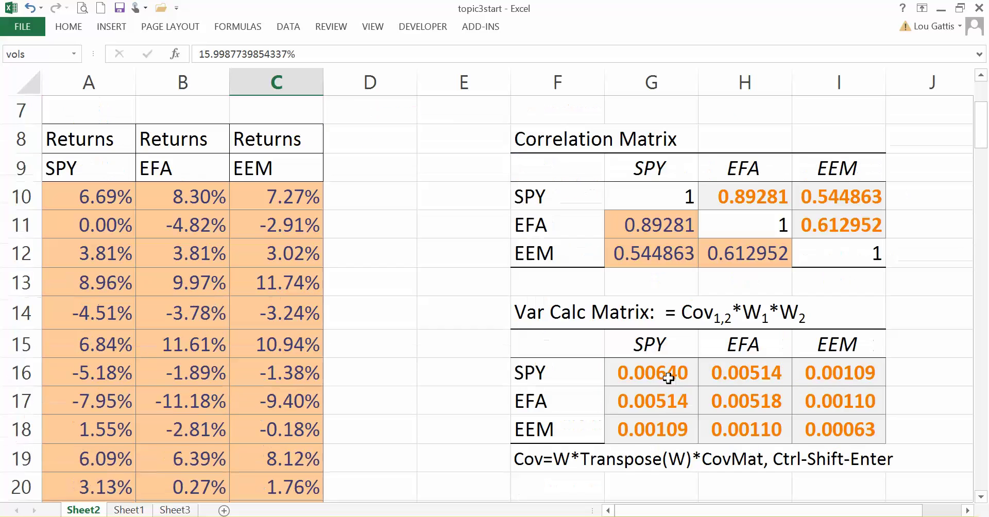
pyautogui.moveTo(654, 372); pyautogui.dragTo(853, 433)
pyautogui.scroll(2, 853, 433)
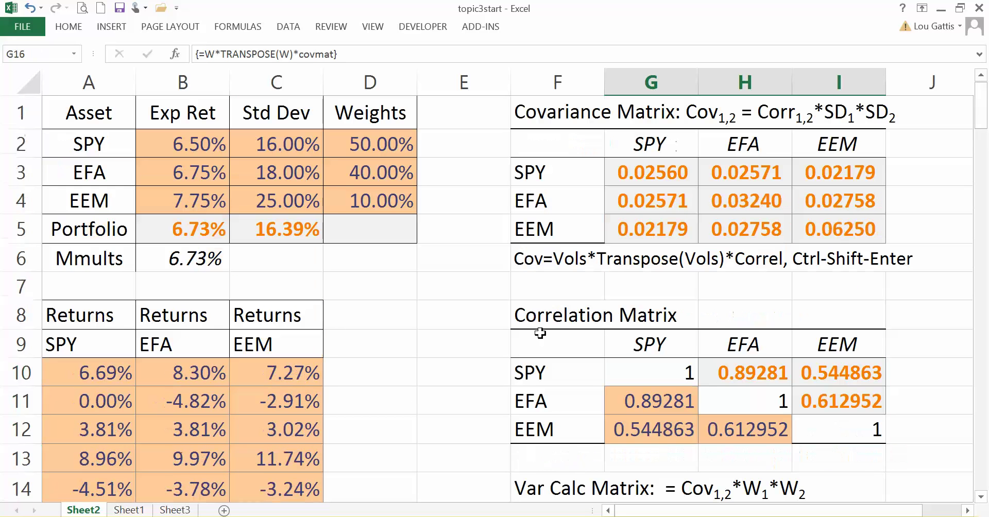
pyautogui.click(287, 229)
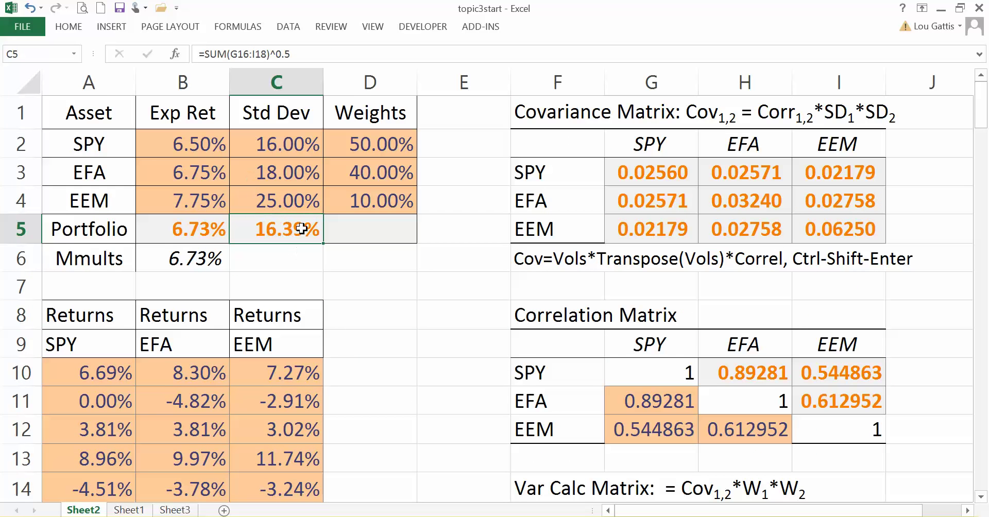
# Switch to the PowerPoint presentation to view the Portfolio Variance slide.
pyautogui.hotkey('alt', 'Tab')
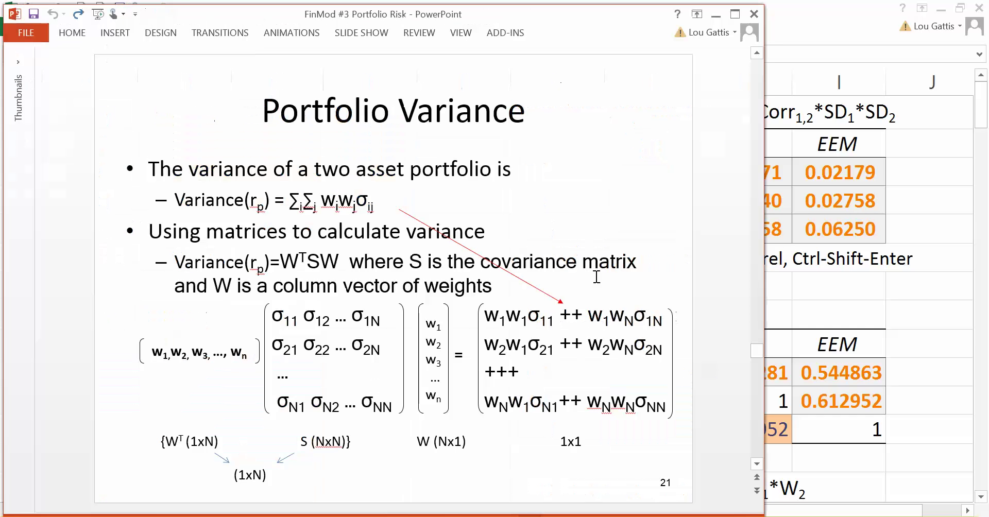